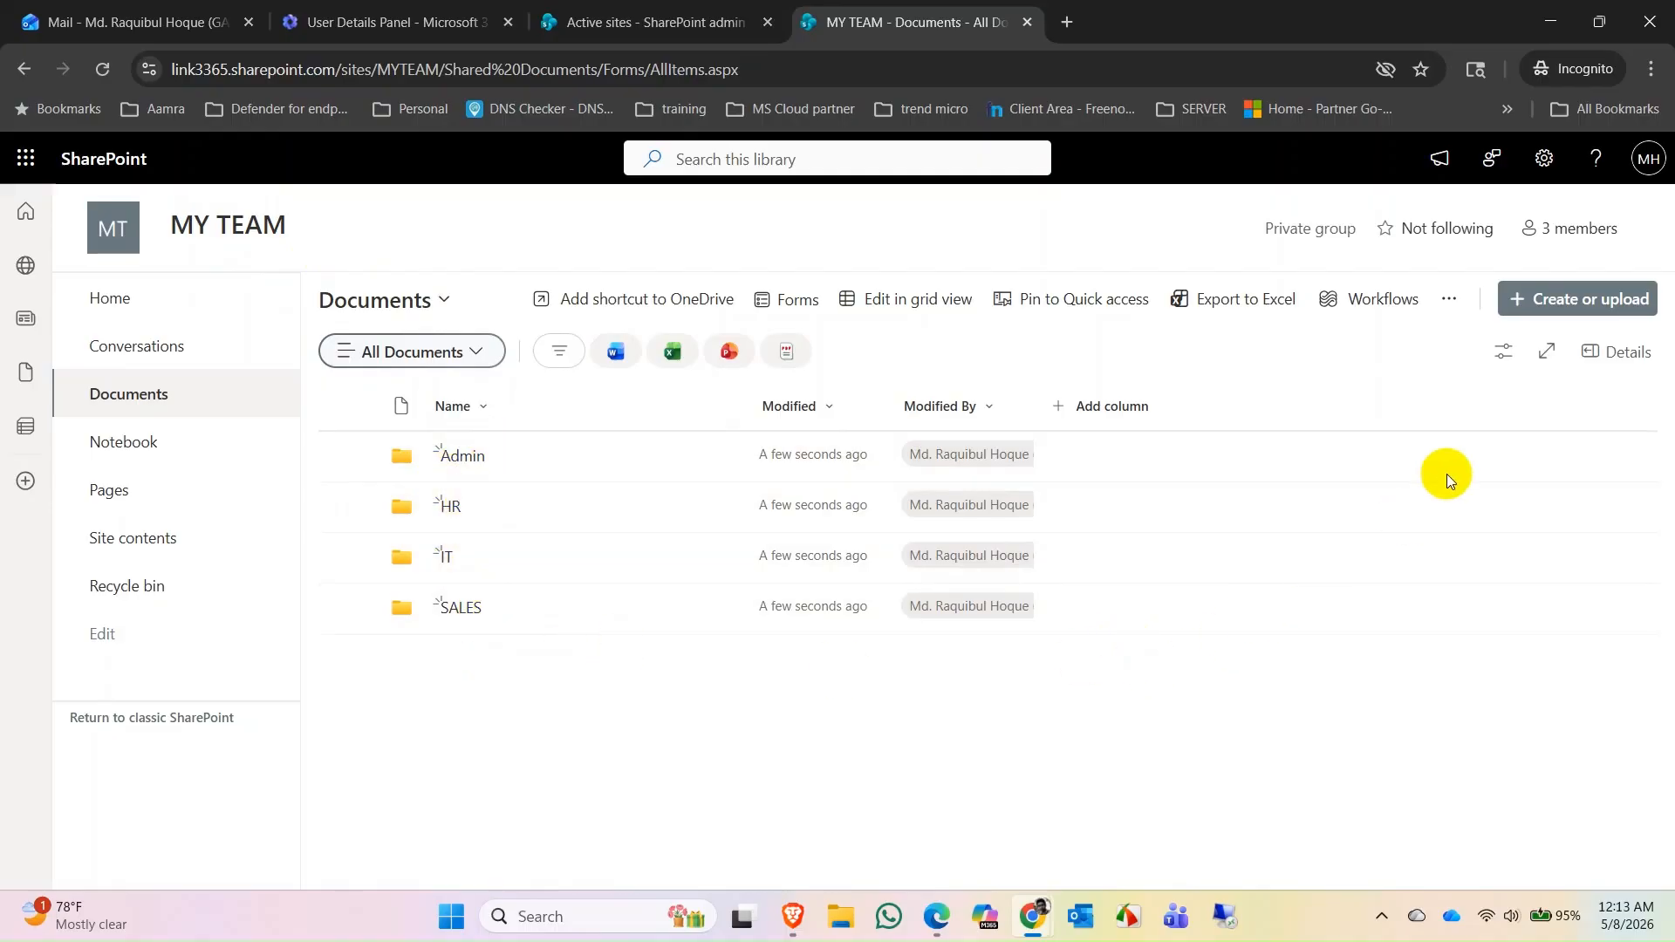
View the MY TEAM site's group membership list and close it.
left_click(1579, 241)
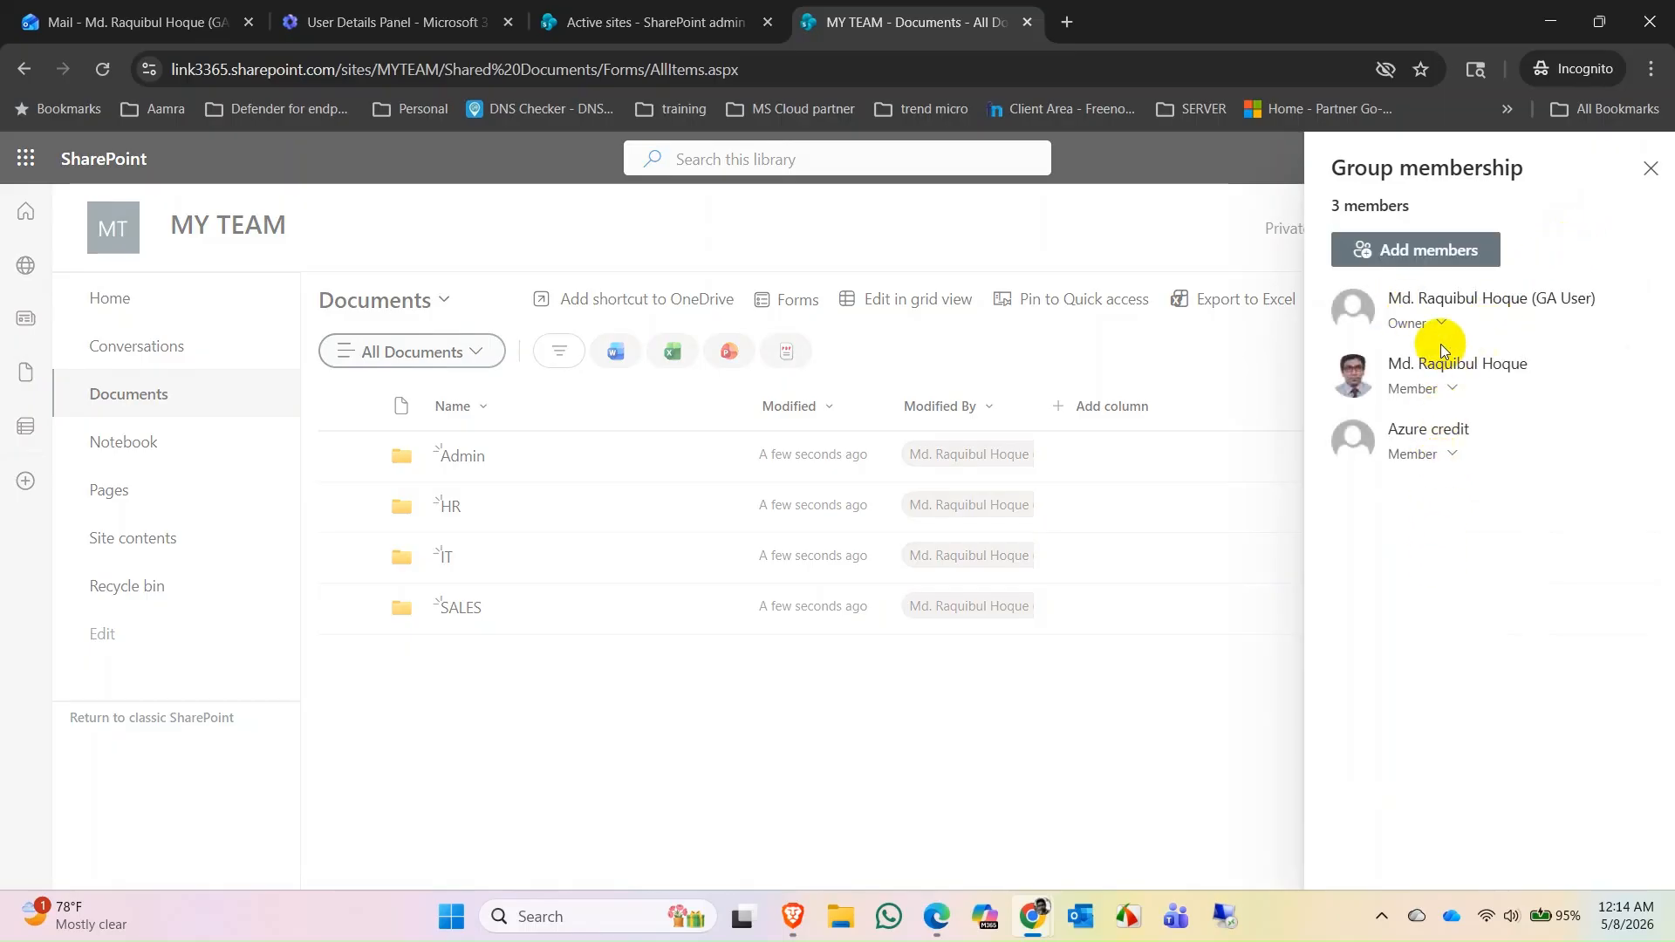
left_click(1650, 167)
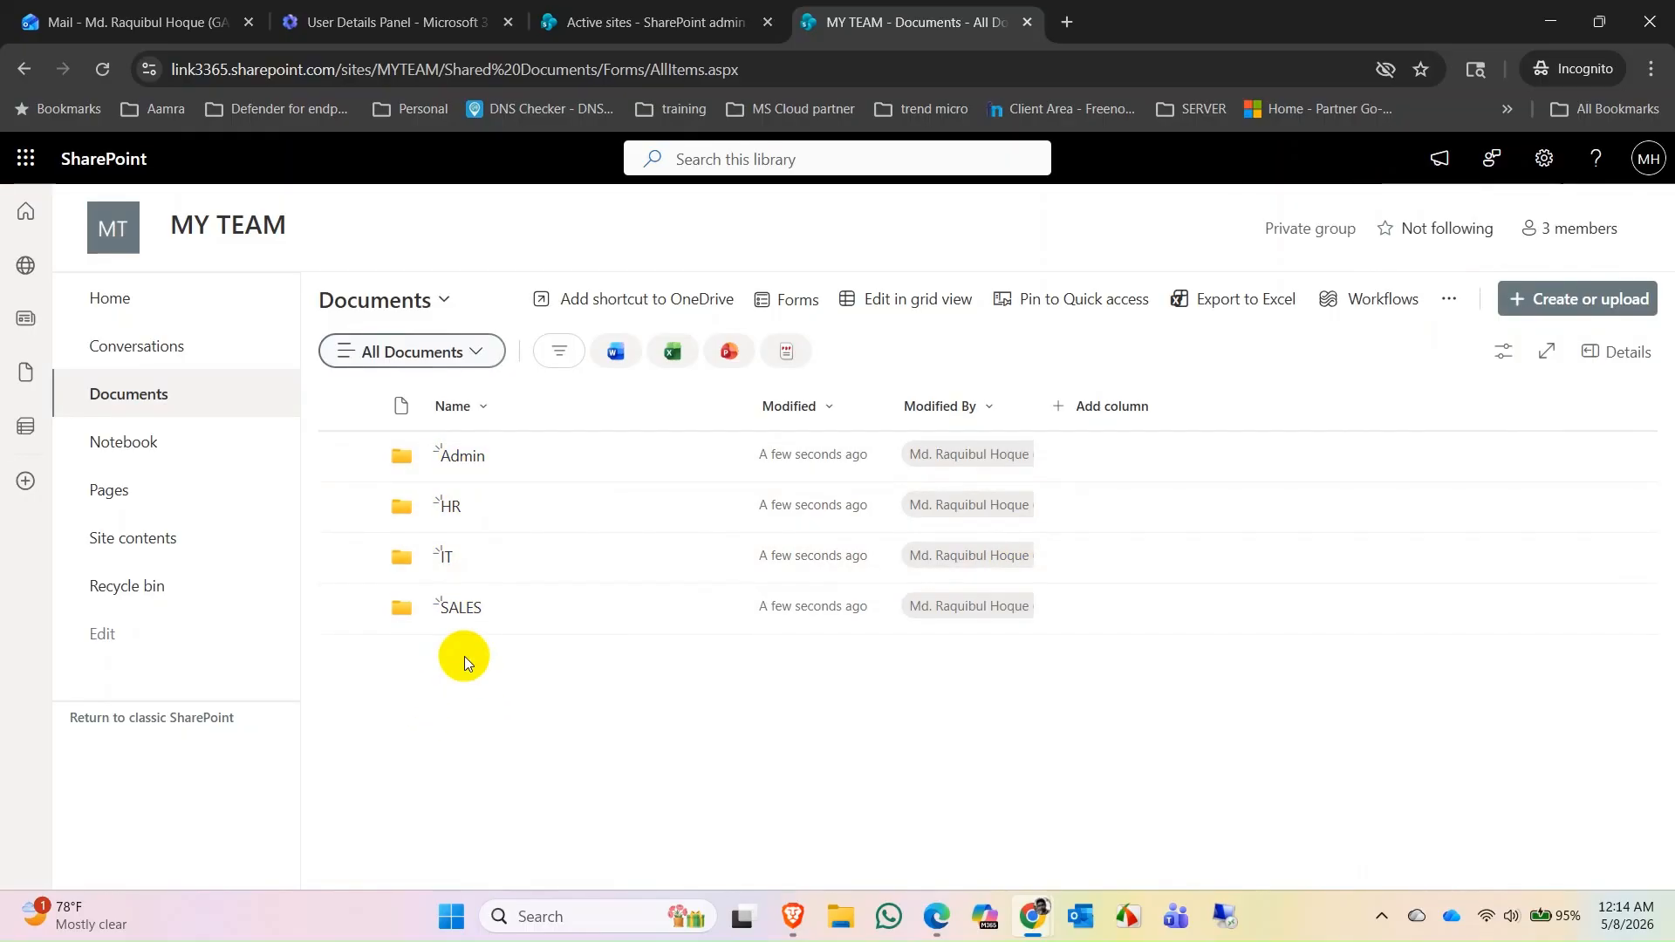
Copy the MY TEAM document library's address, open it in a new tab in Brave, and clear the sign-in prompt.
left_click(795, 79)
key("ctrl+c")
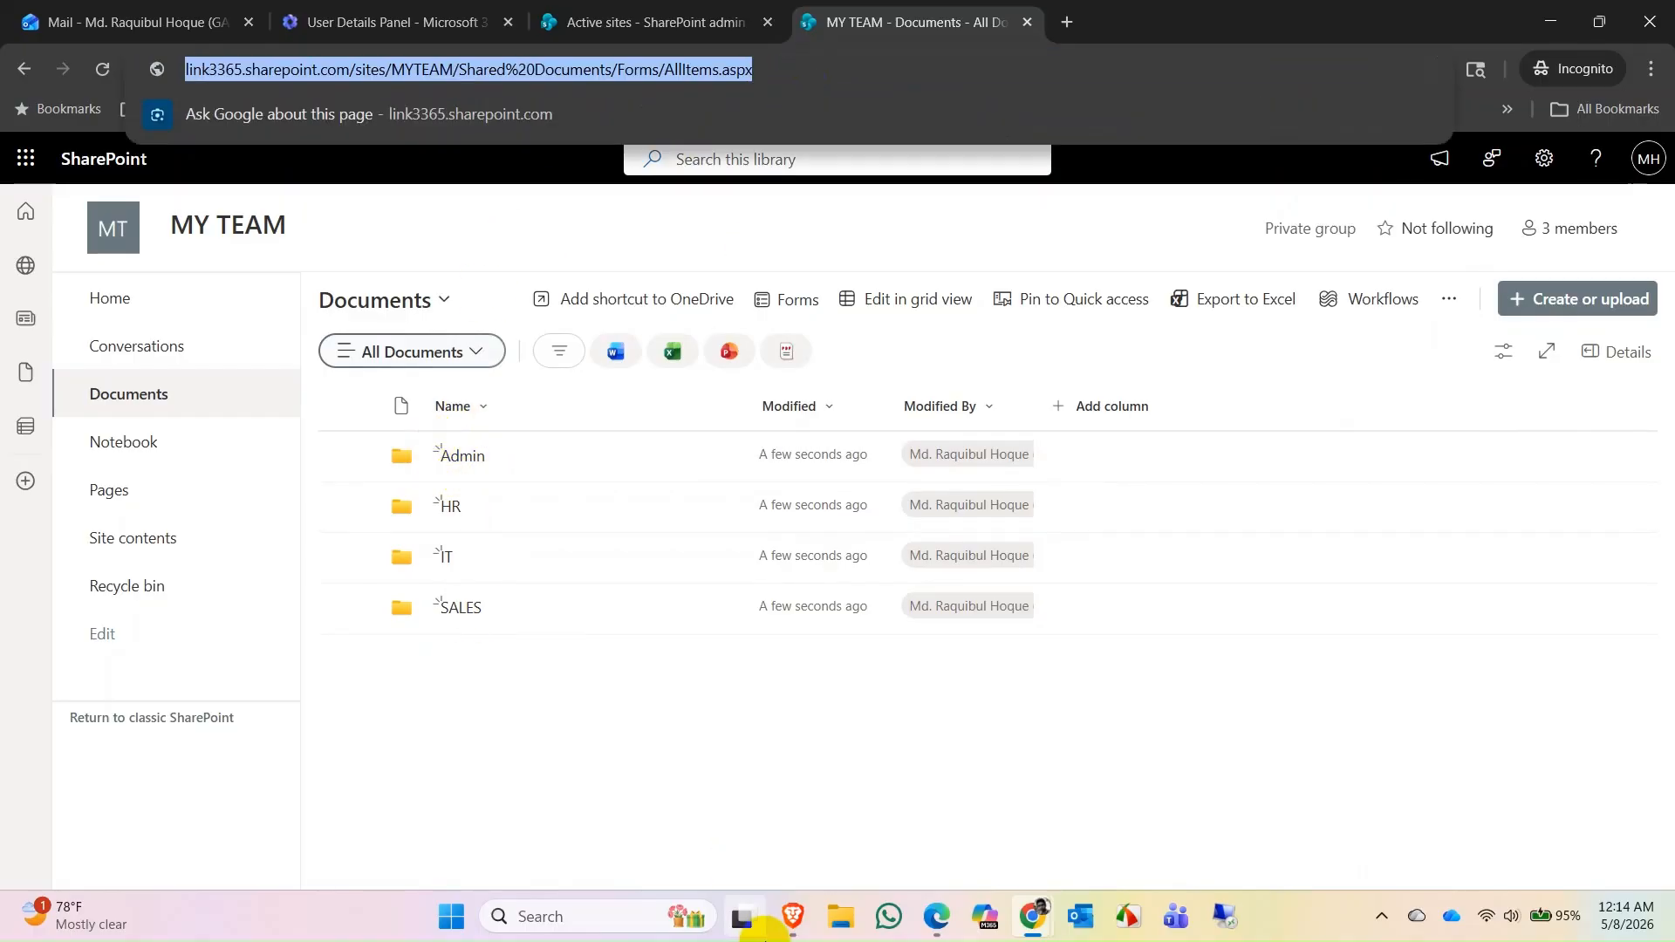
left_click(792, 916)
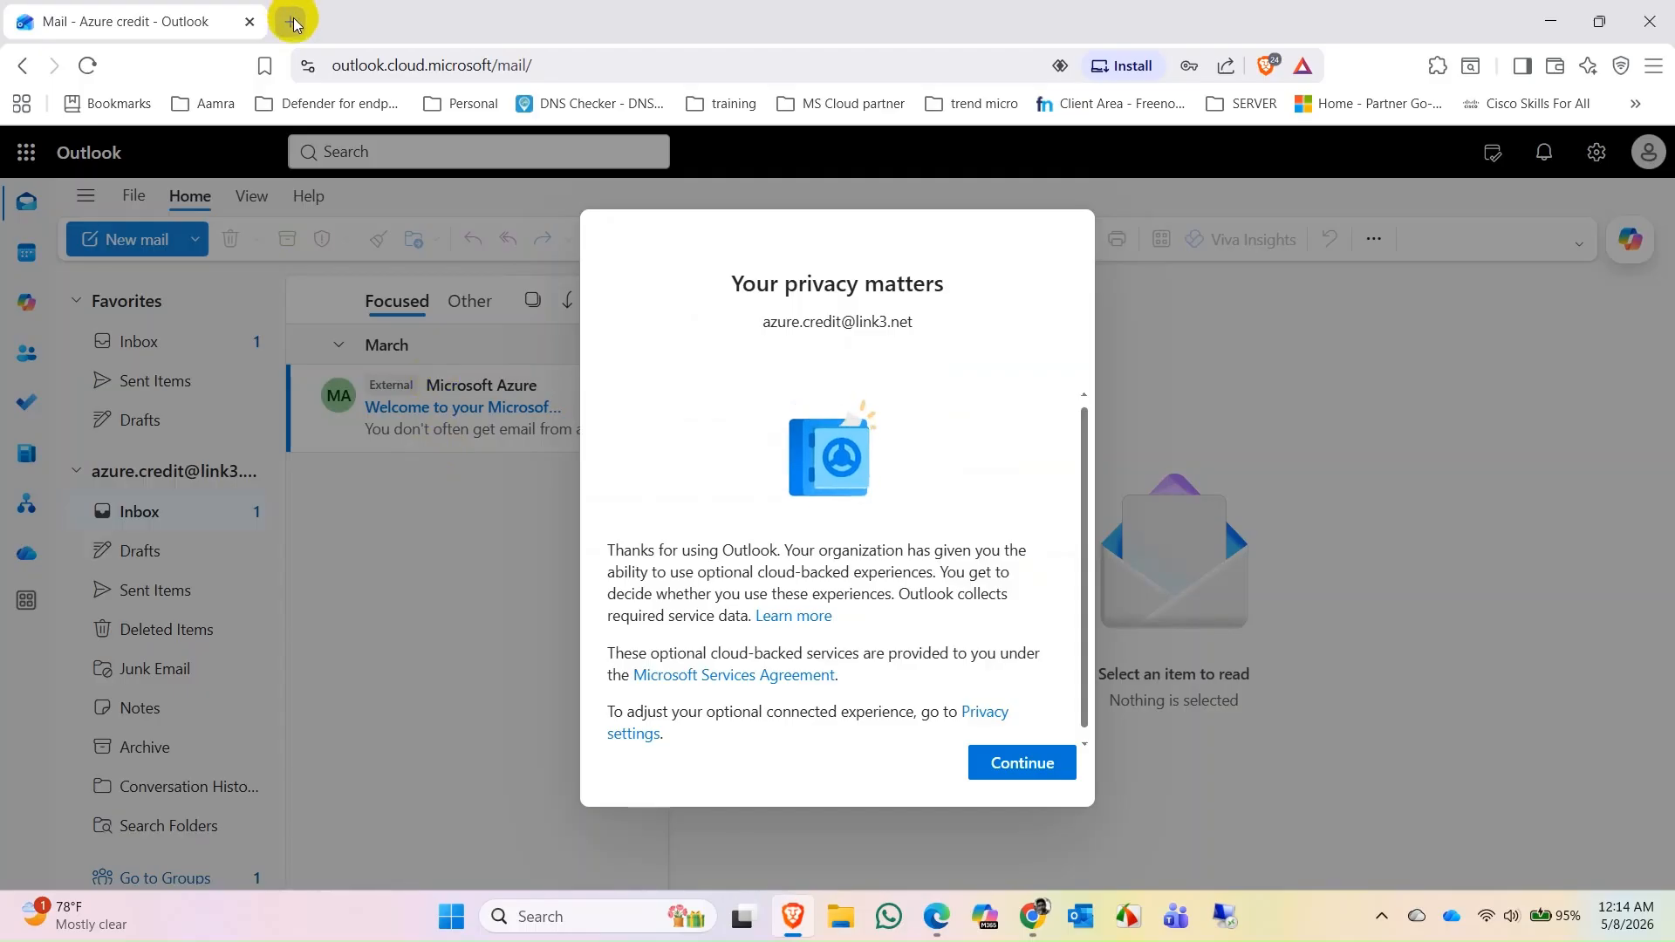
left_click(289, 17)
key("ctrl+v")
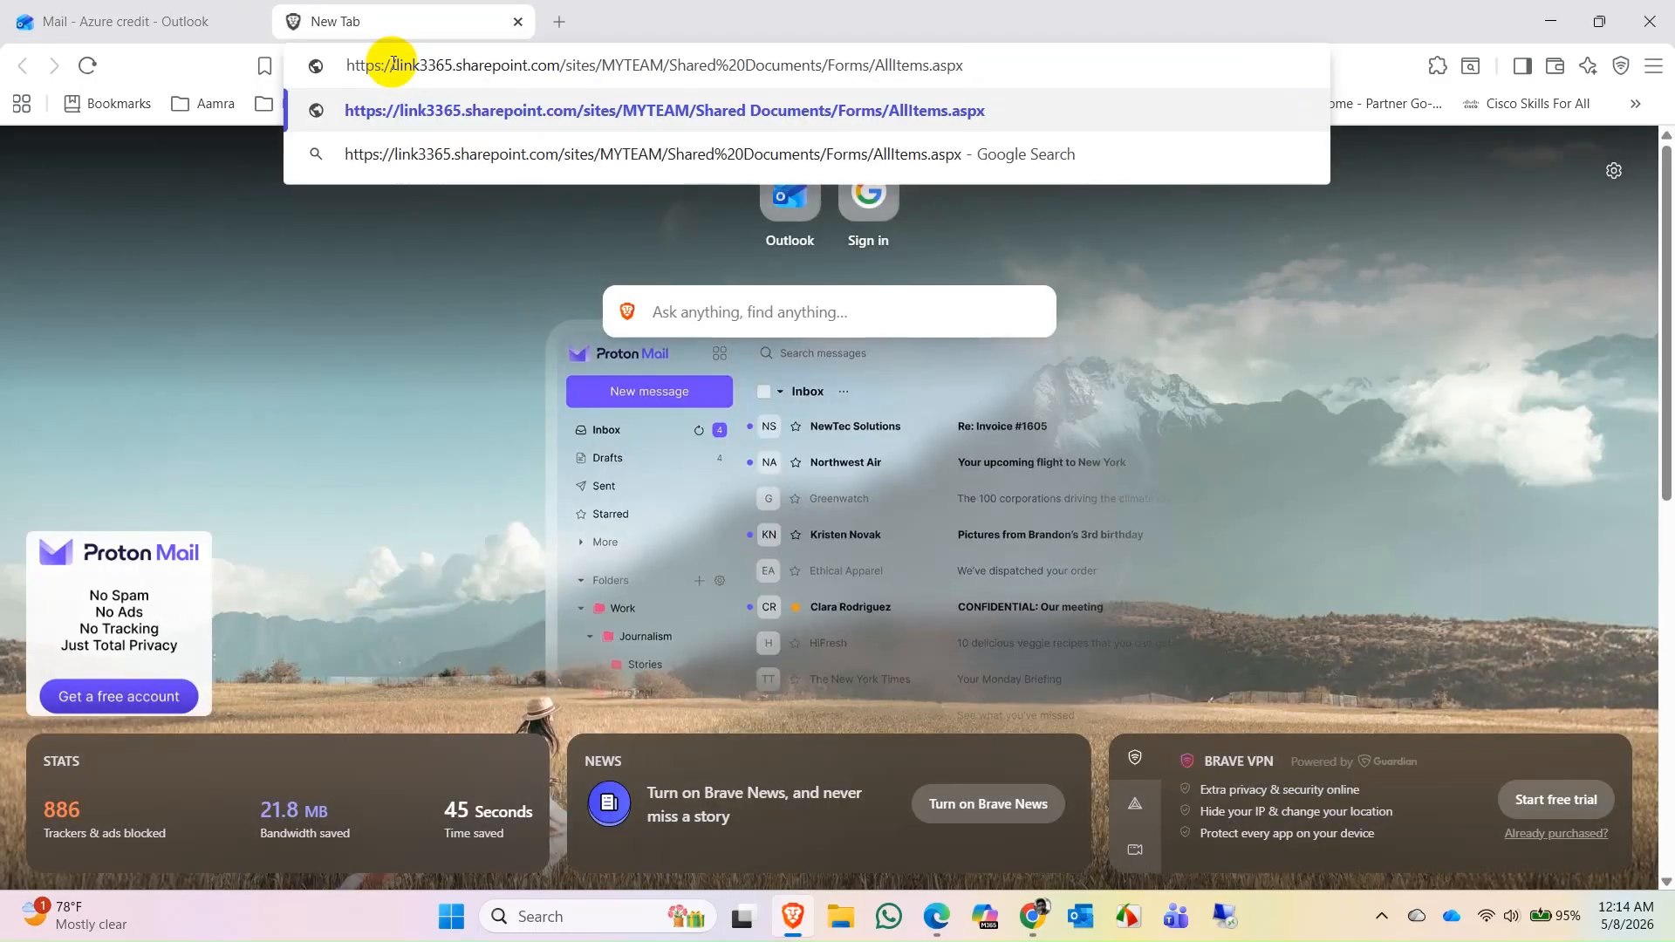
key("Return")
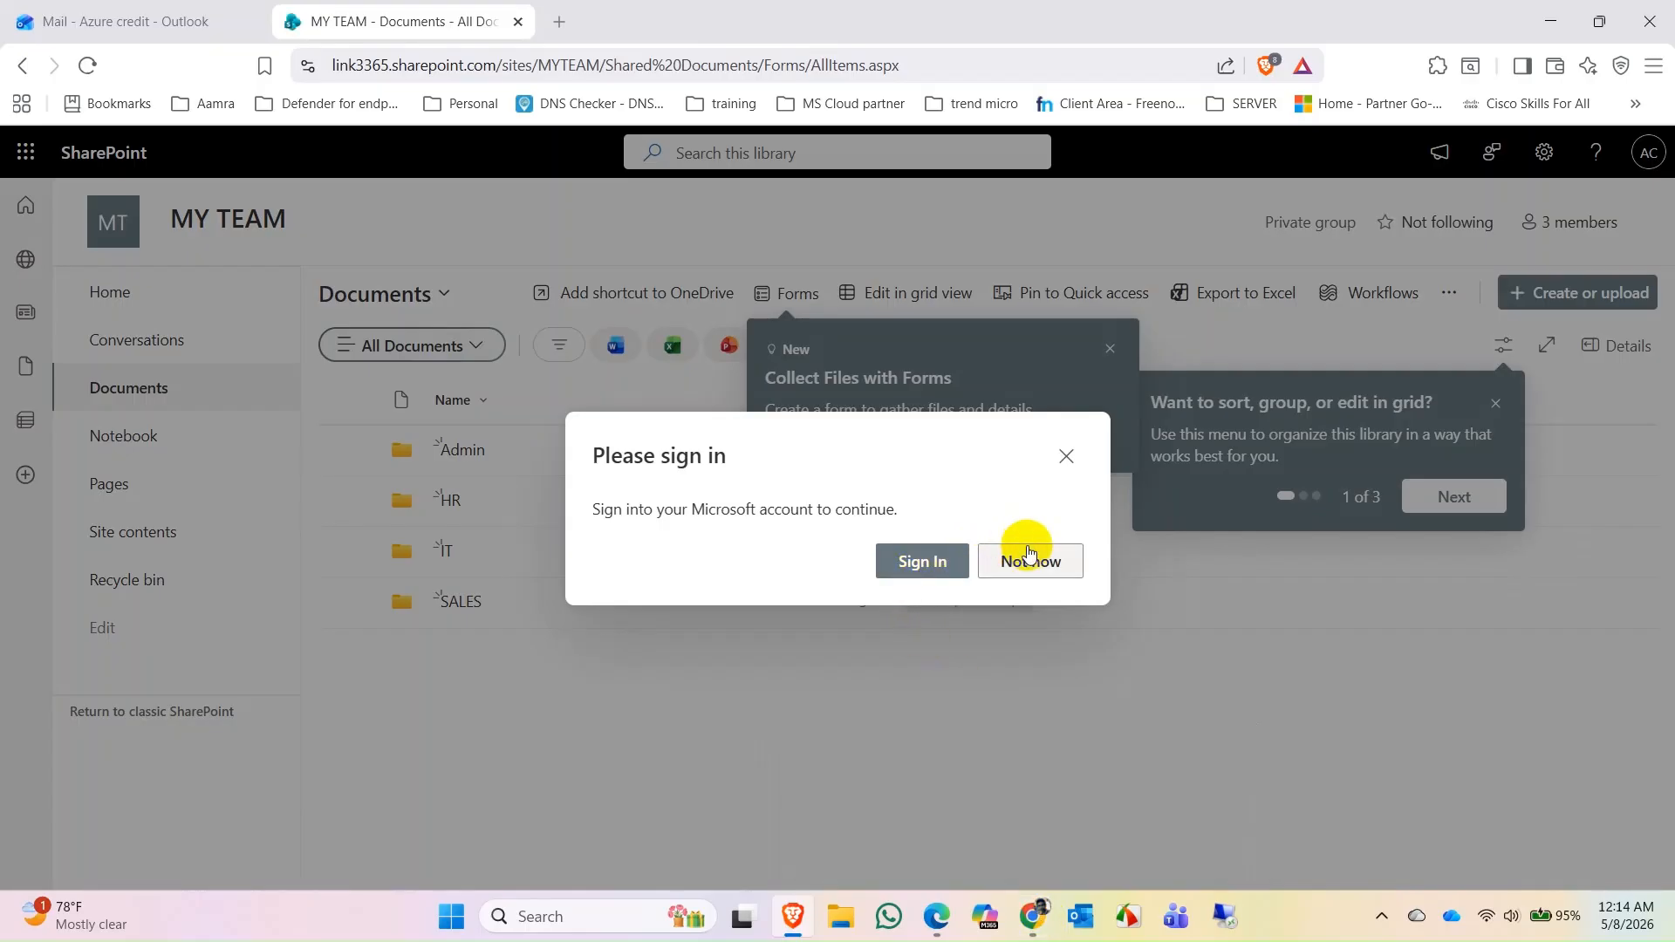
left_click(919, 561)
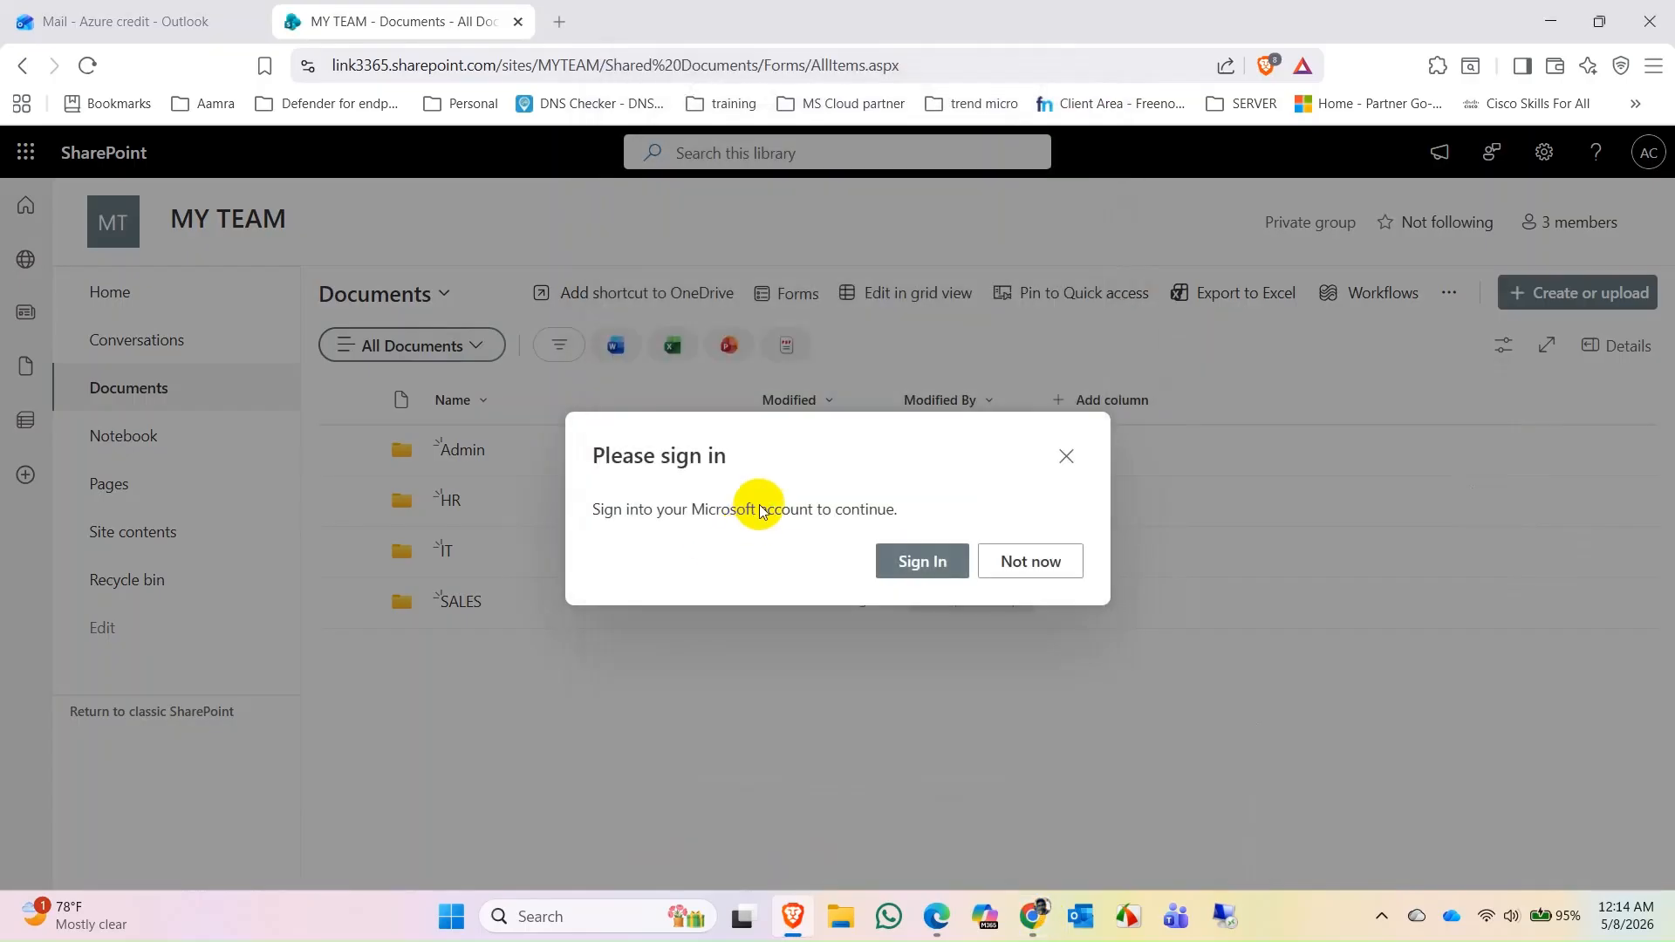
left_click(907, 561)
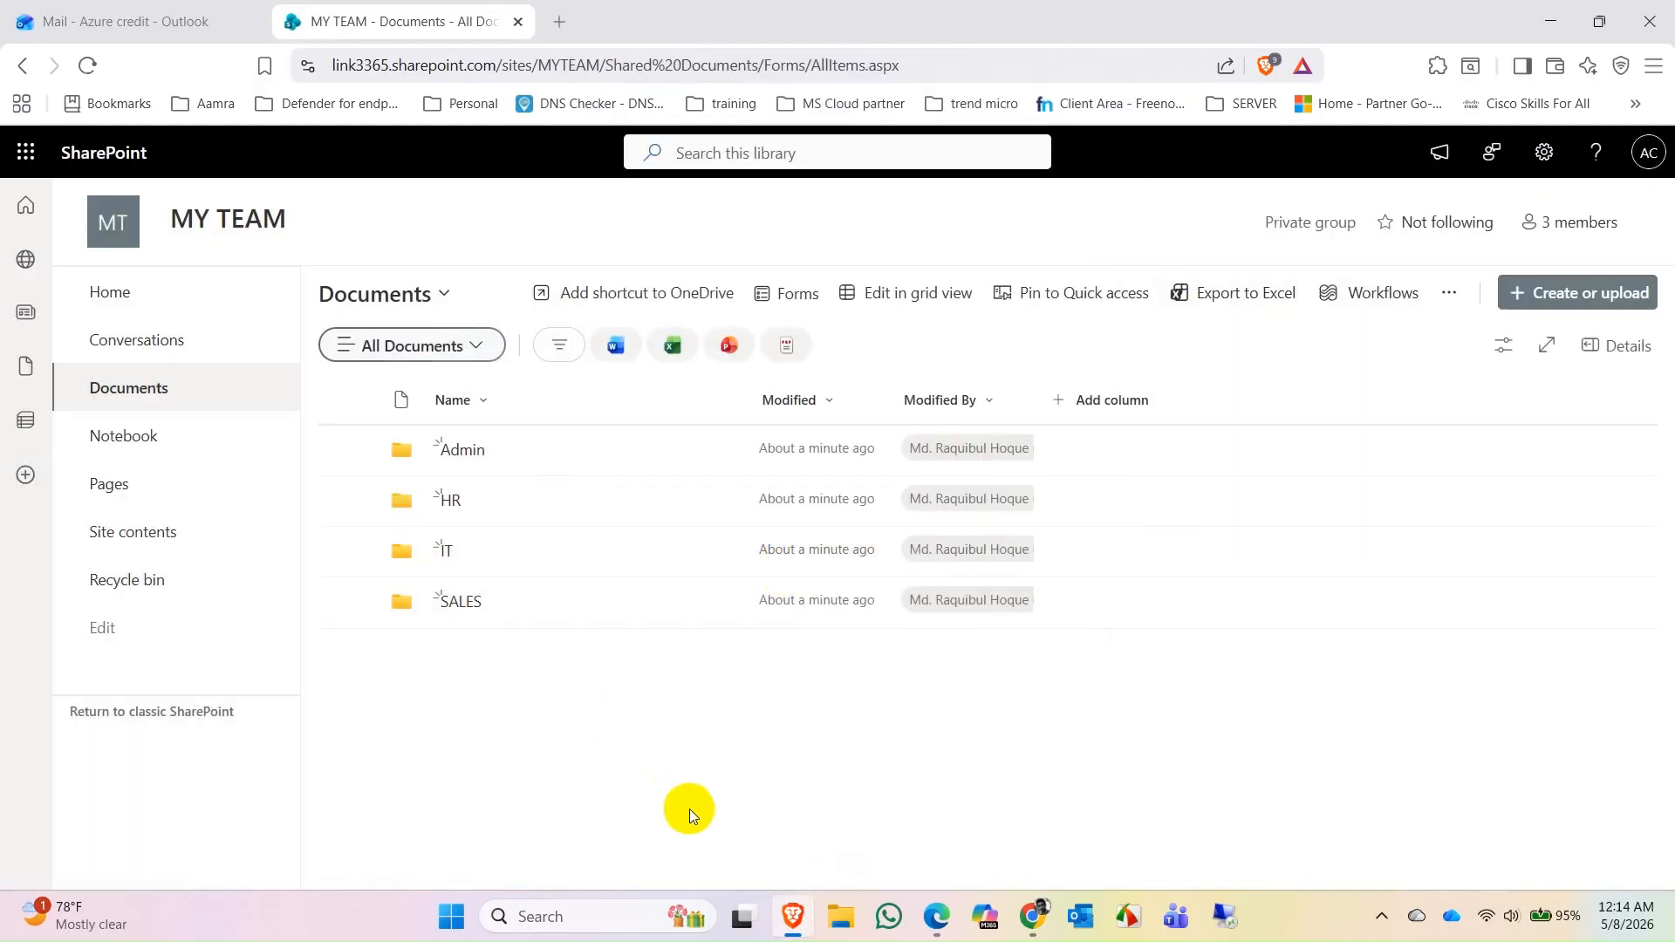
Switch to Microsoft Edge, open the copied library address in a new tab, and dismiss the mobile app promotion.
mouse_move(943, 923)
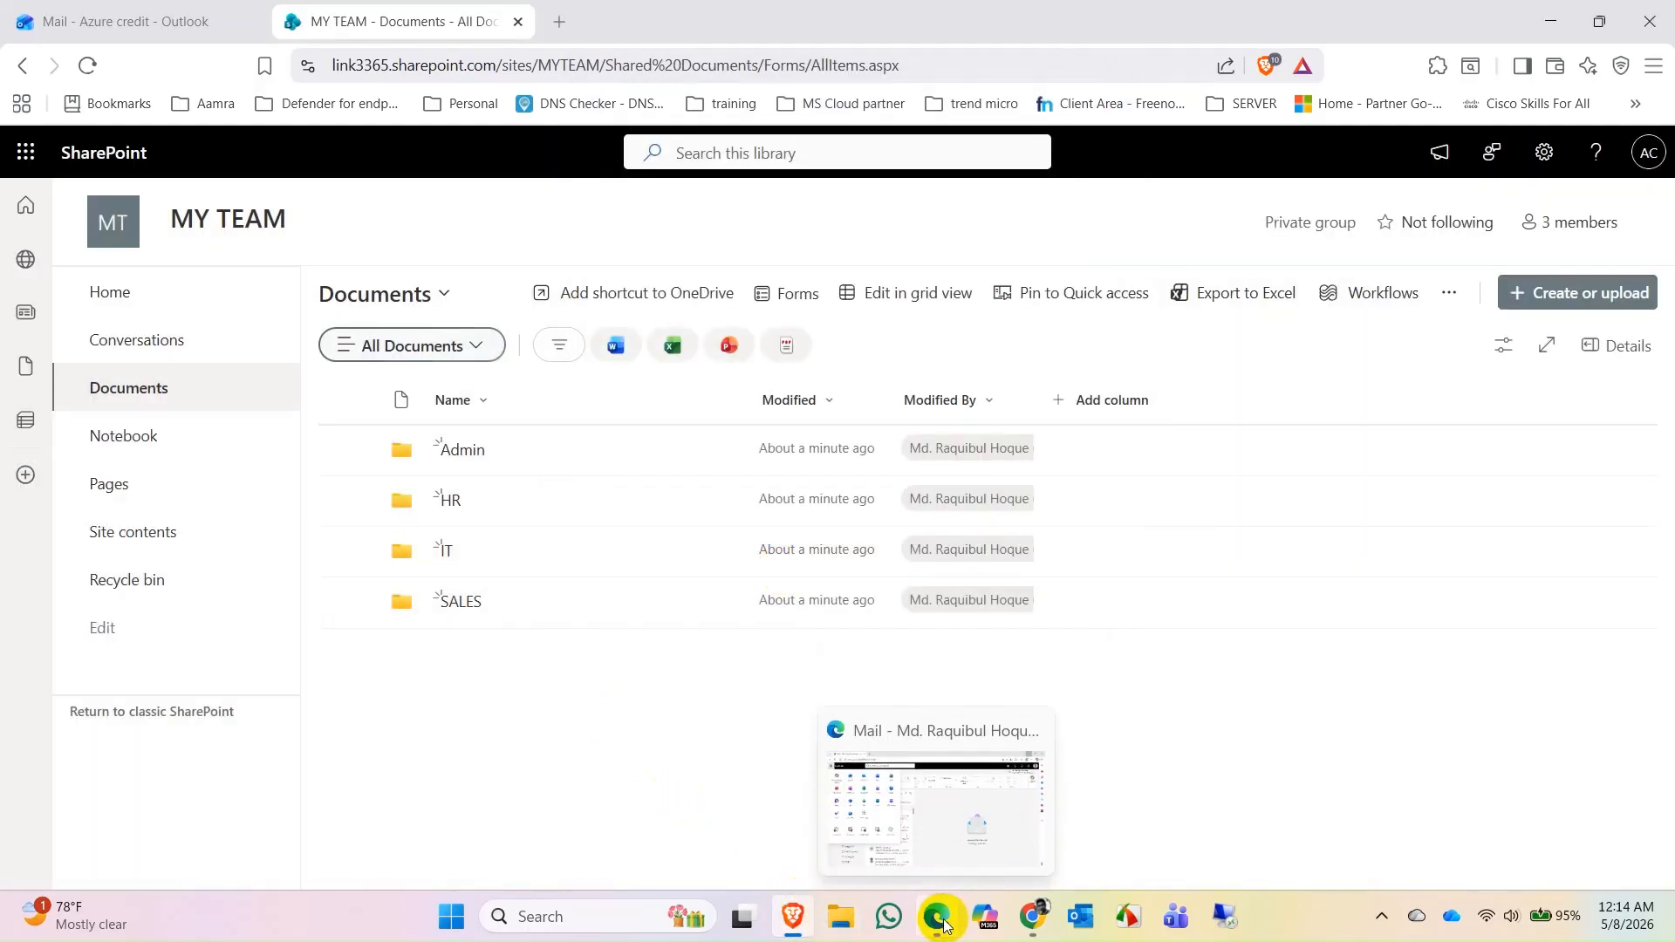
left_click(942, 836)
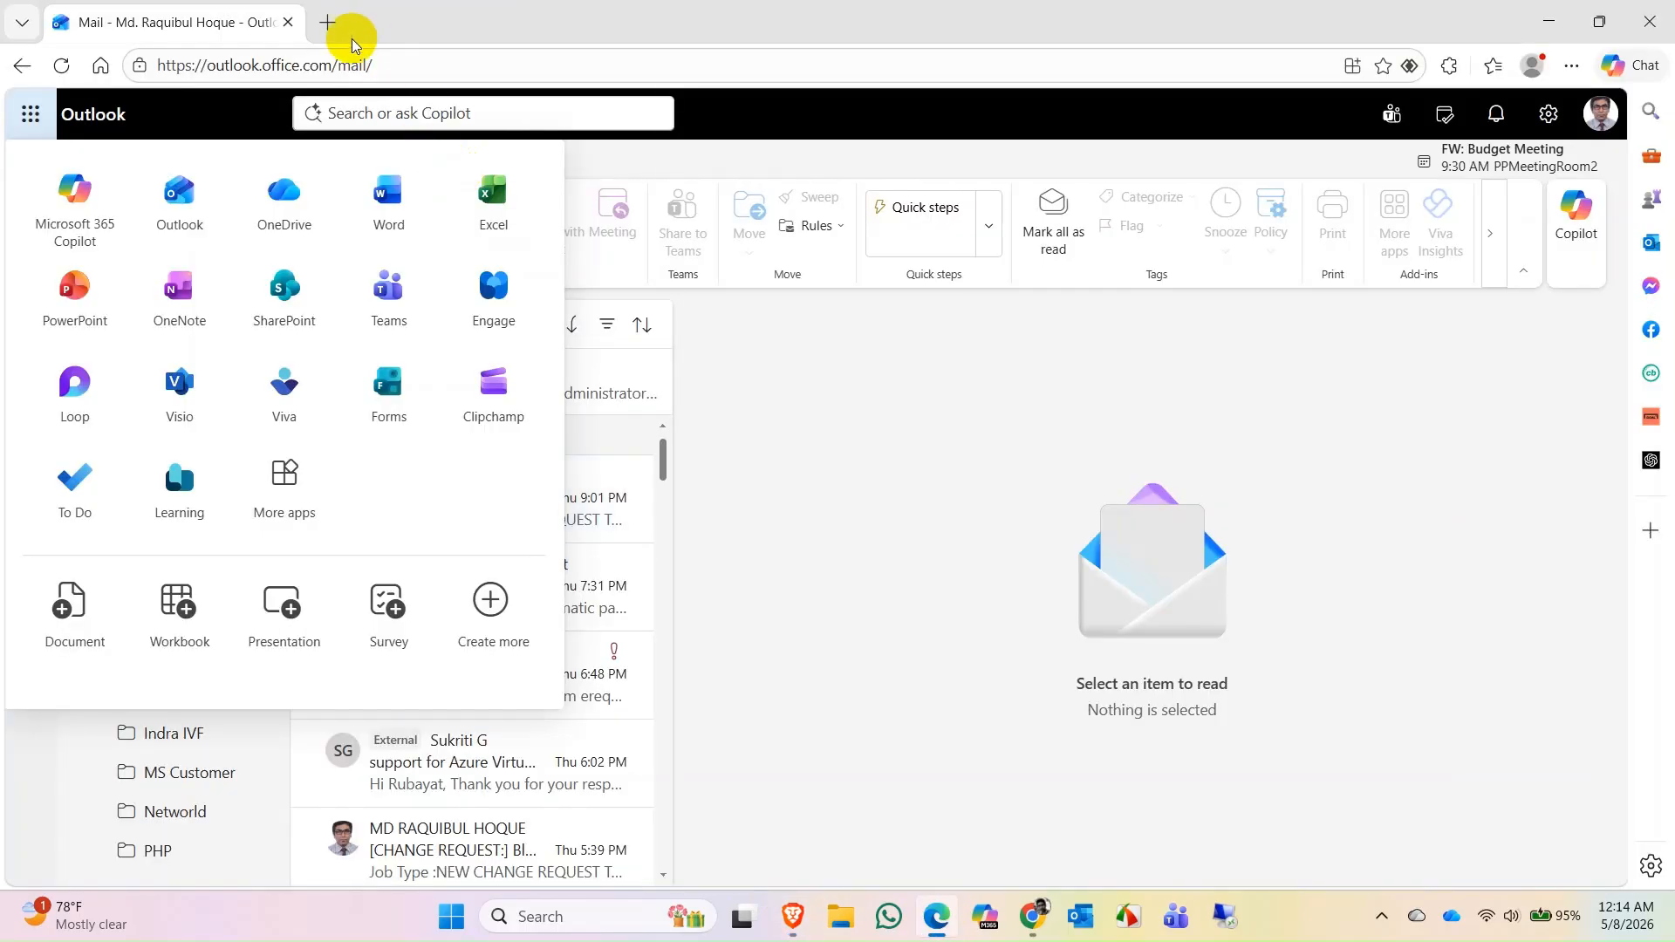
left_click(333, 24)
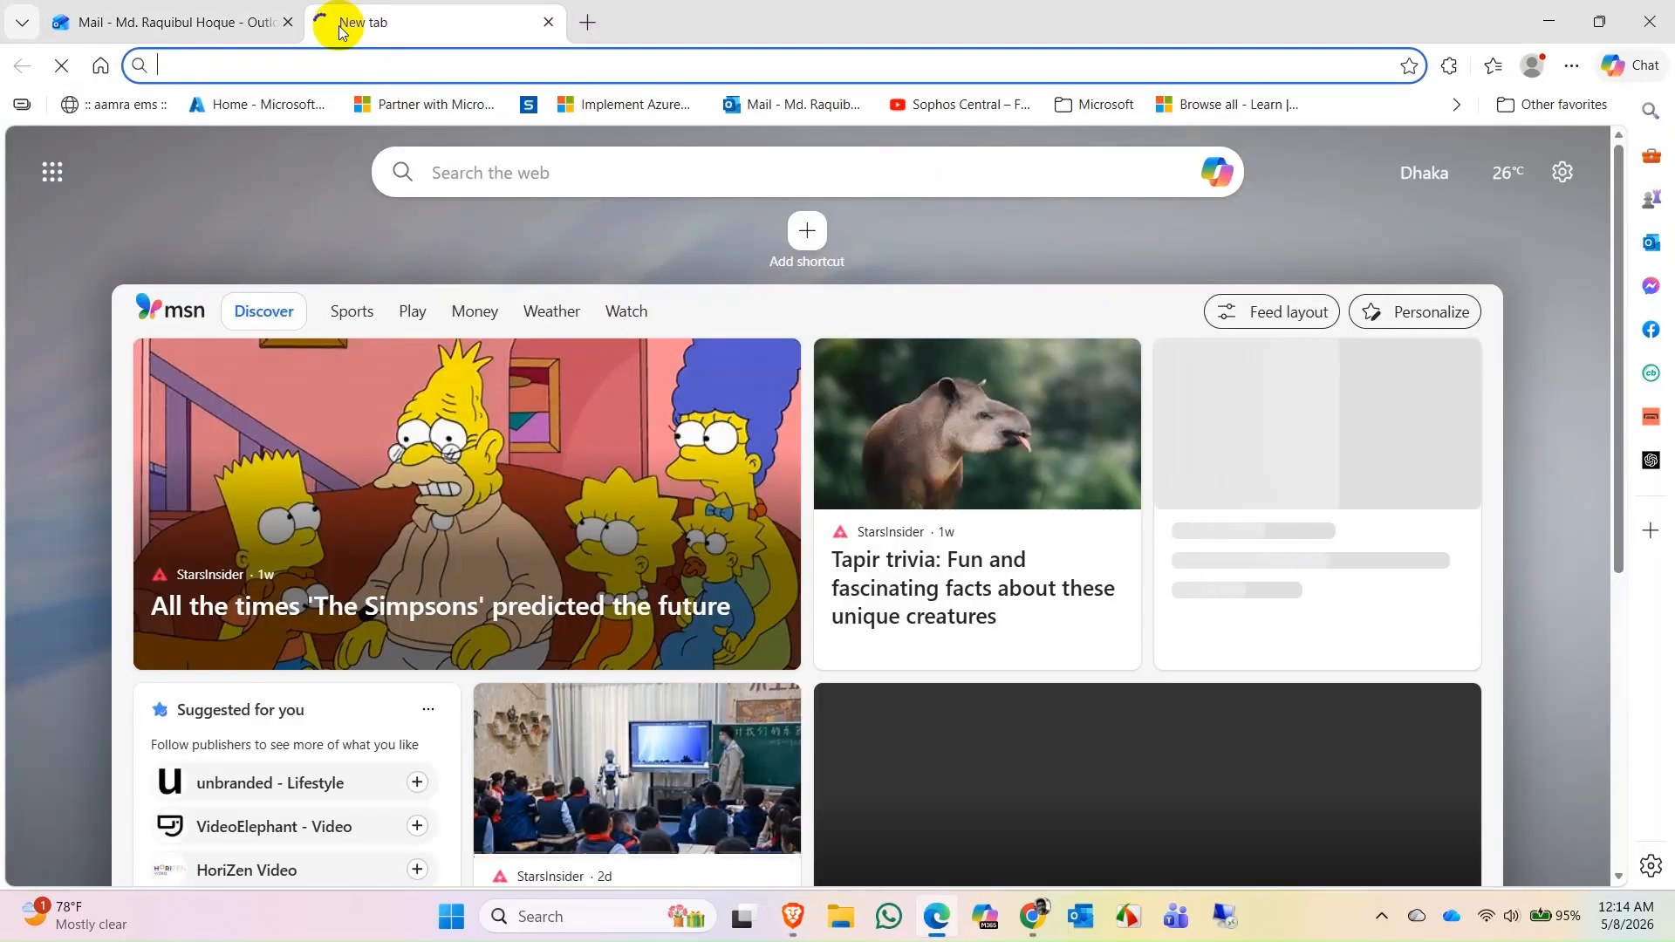
key("ctrl+v")
key("Return")
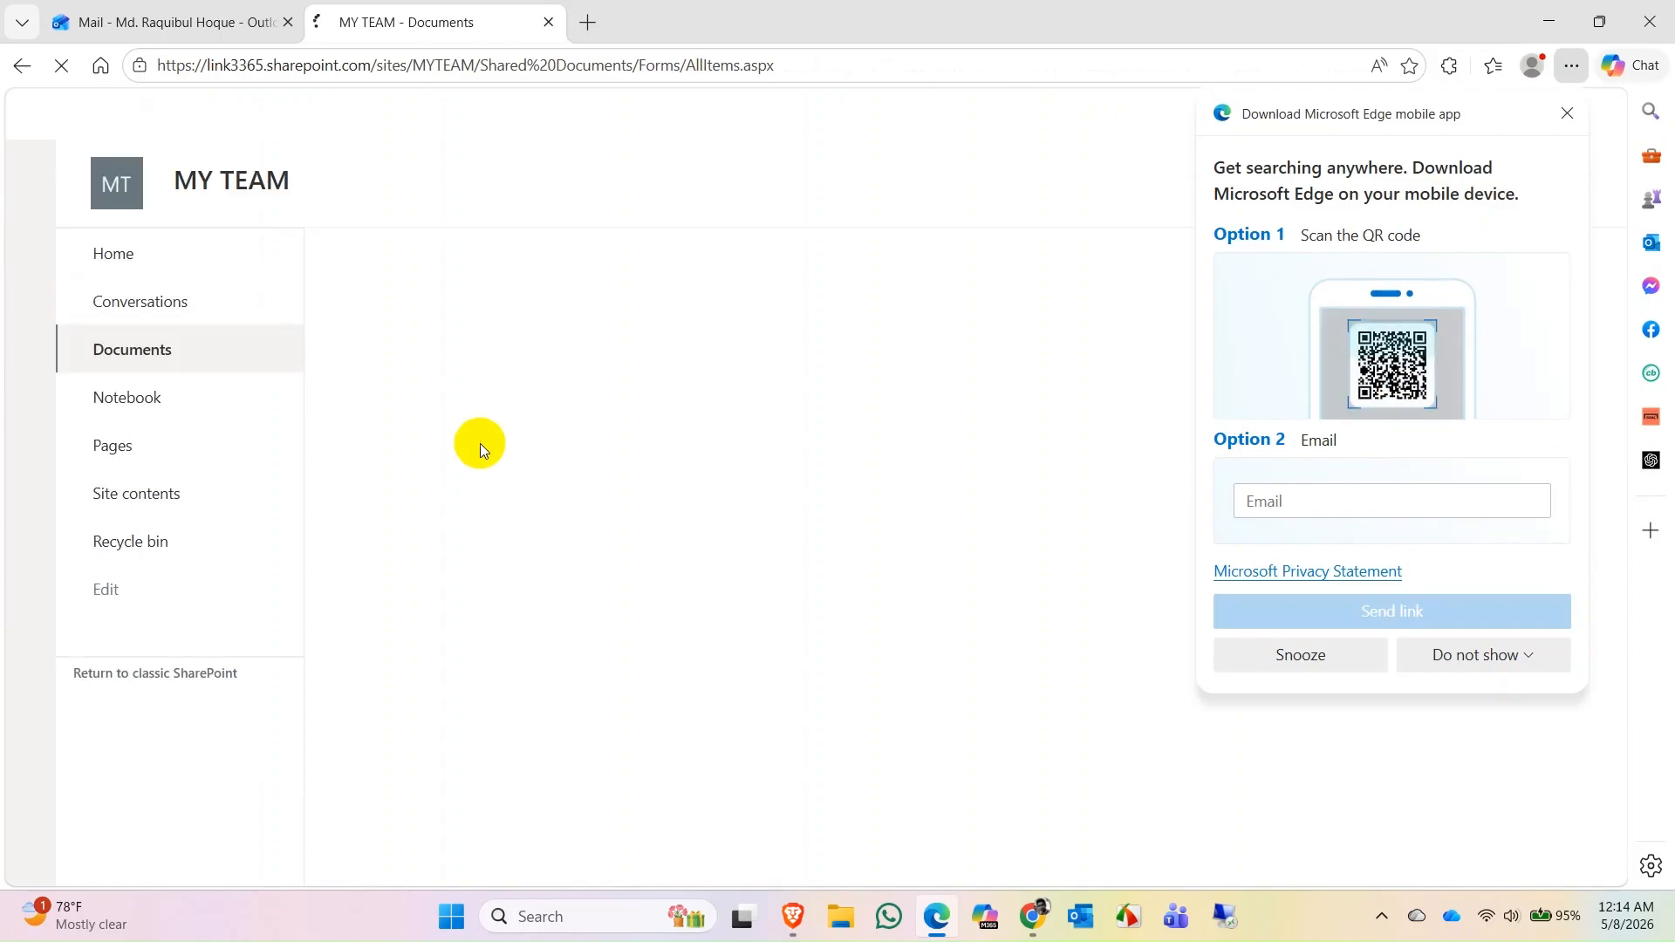
left_click(1474, 656)
left_click(500, 270)
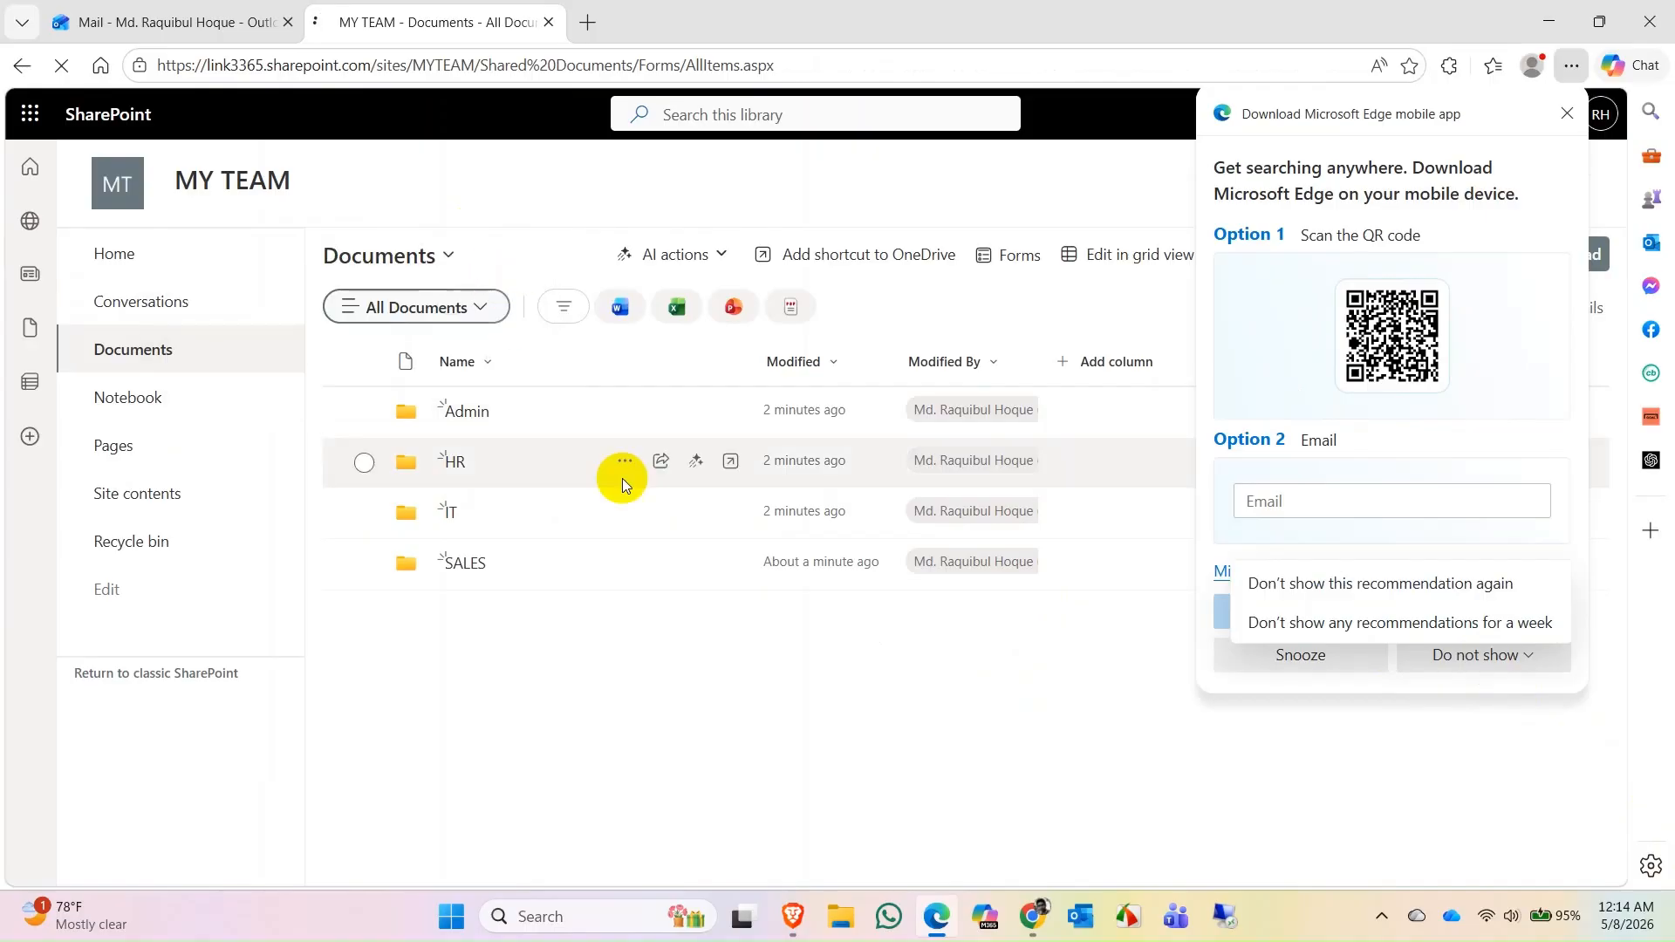
left_click(1567, 113)
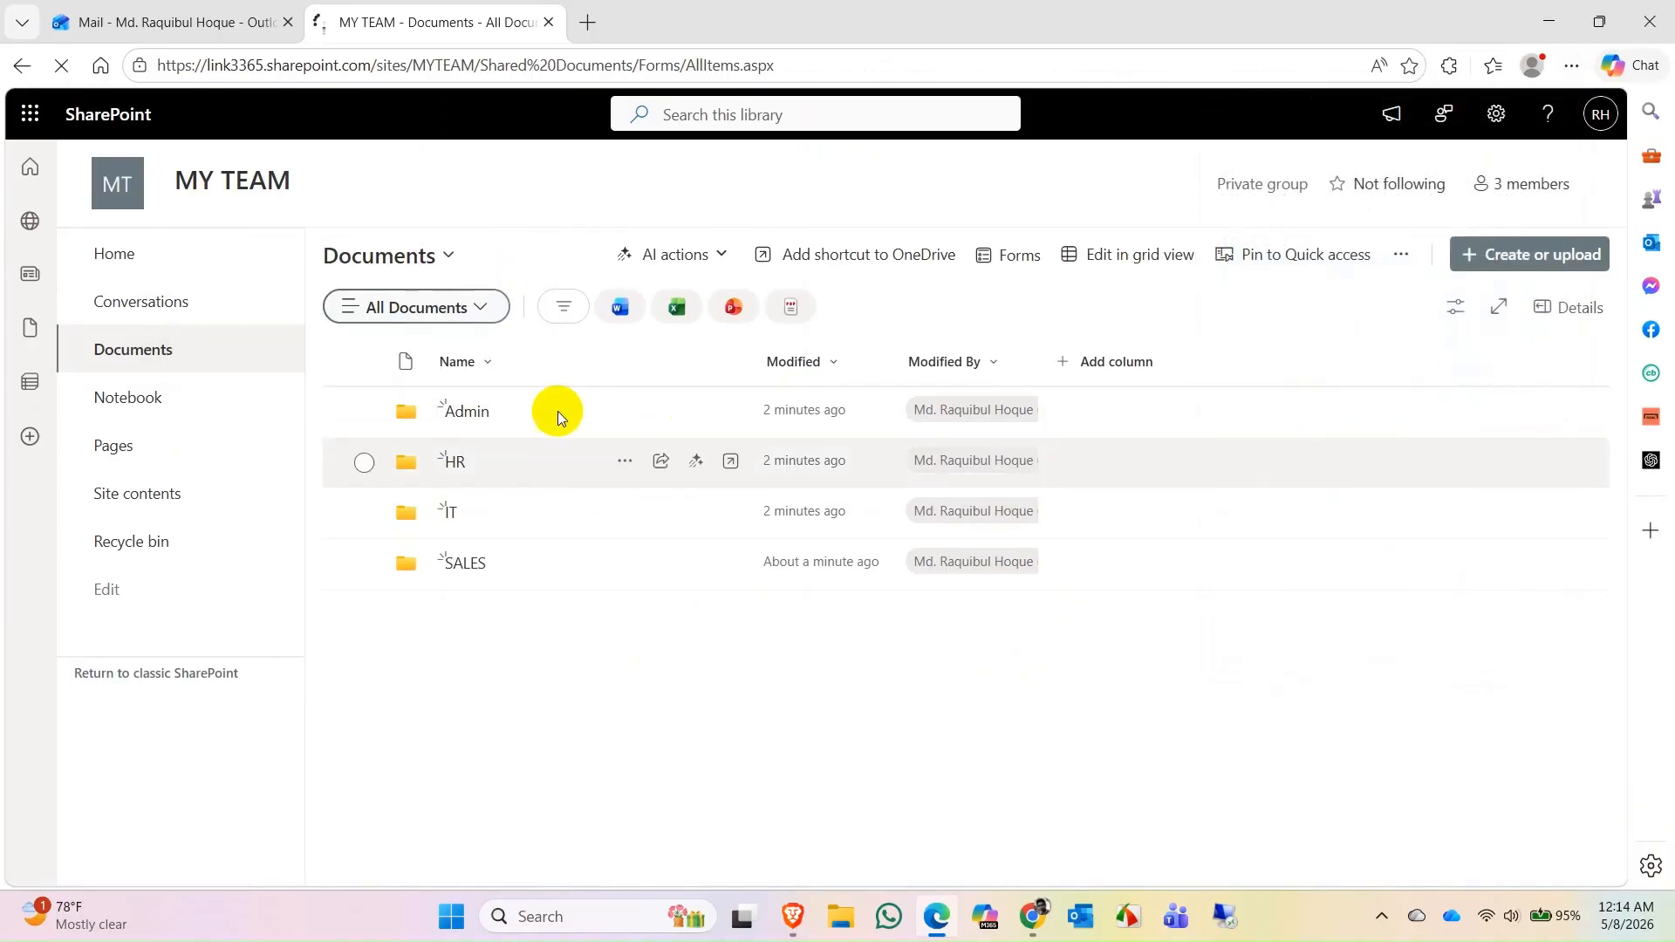
Check which account is signed in to the library in Brave, and return to the site owner's library in Chrome.
mouse_move(1038, 913)
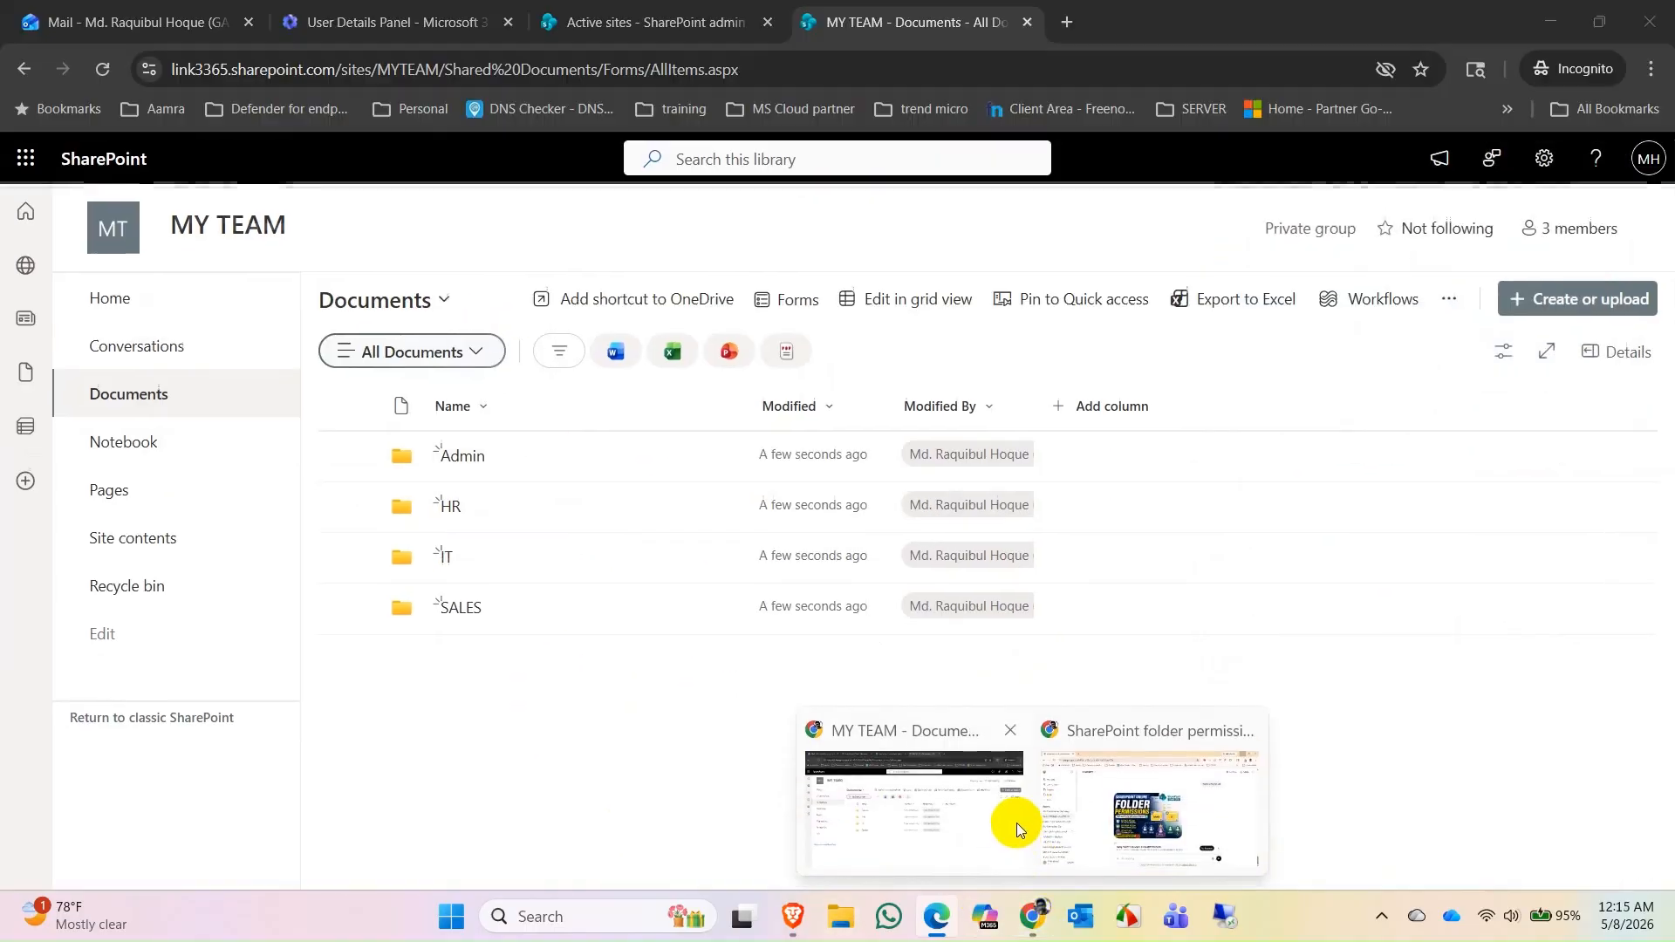
left_click(929, 808)
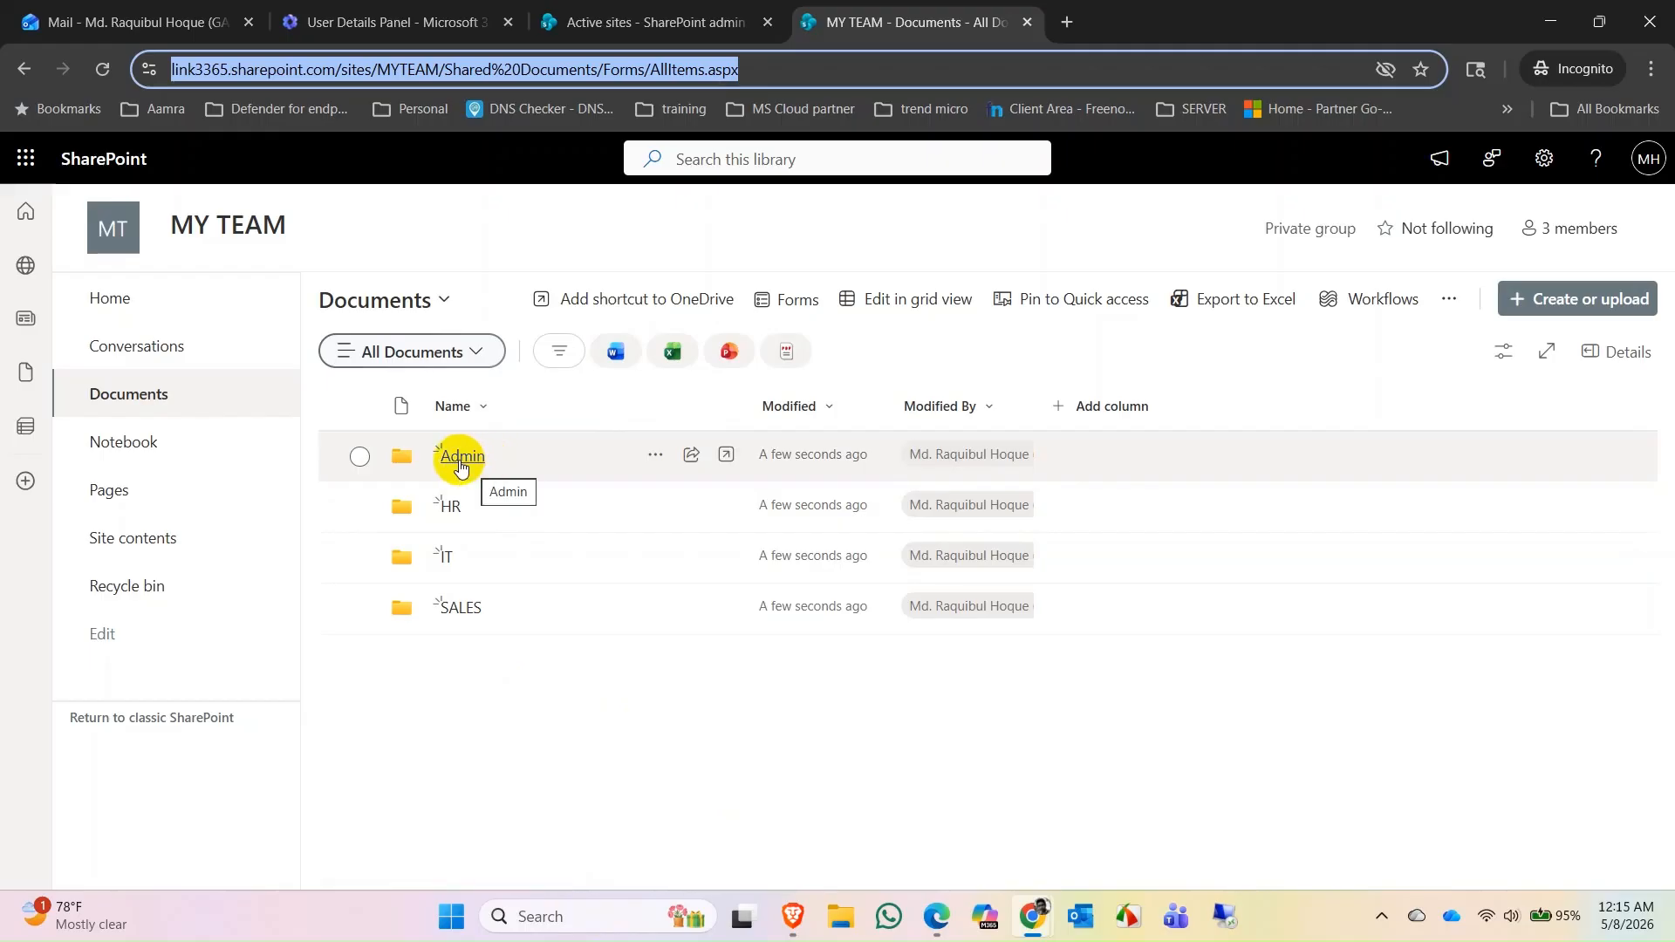
left_click(792, 914)
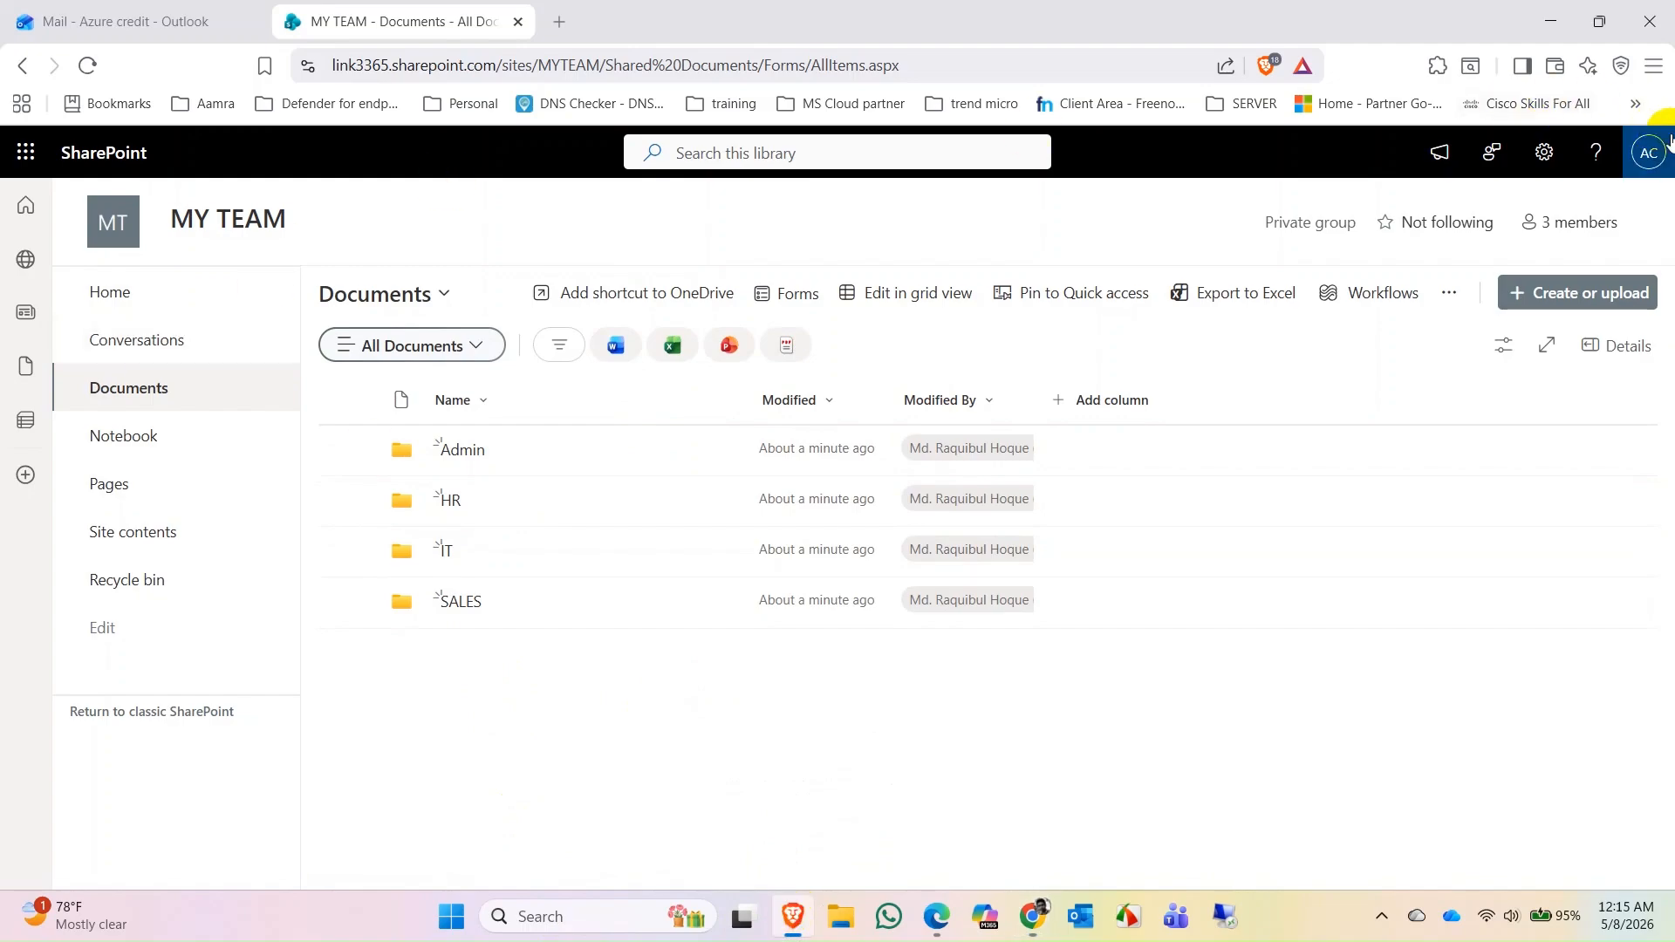
left_click(1663, 165)
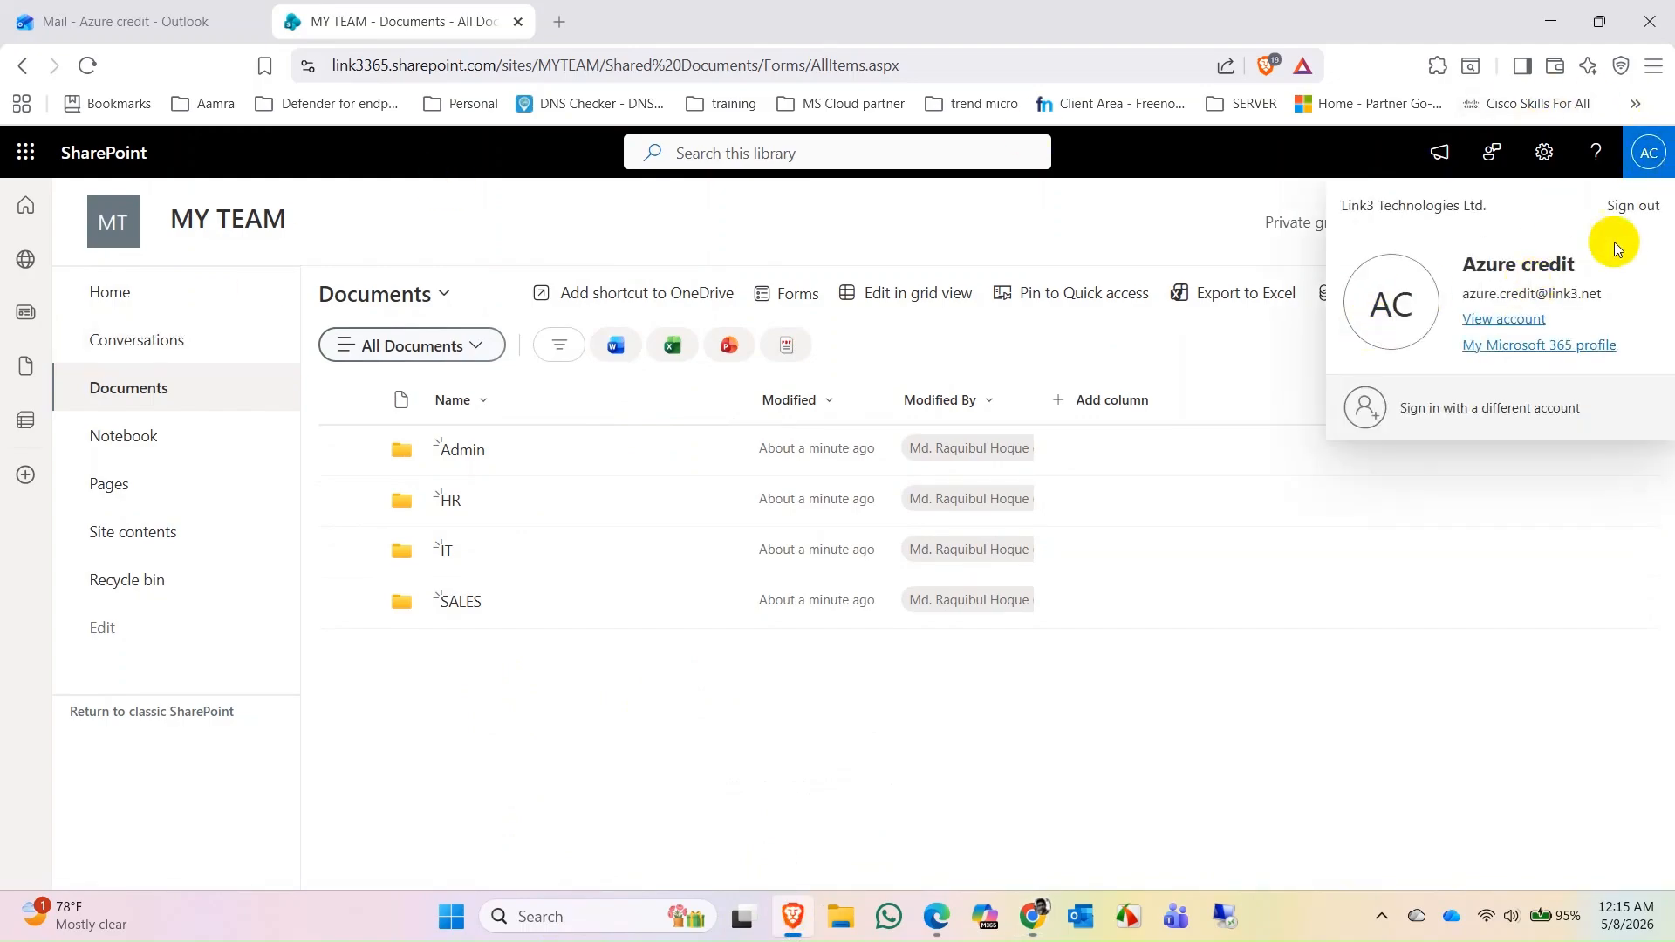
left_click(1646, 150)
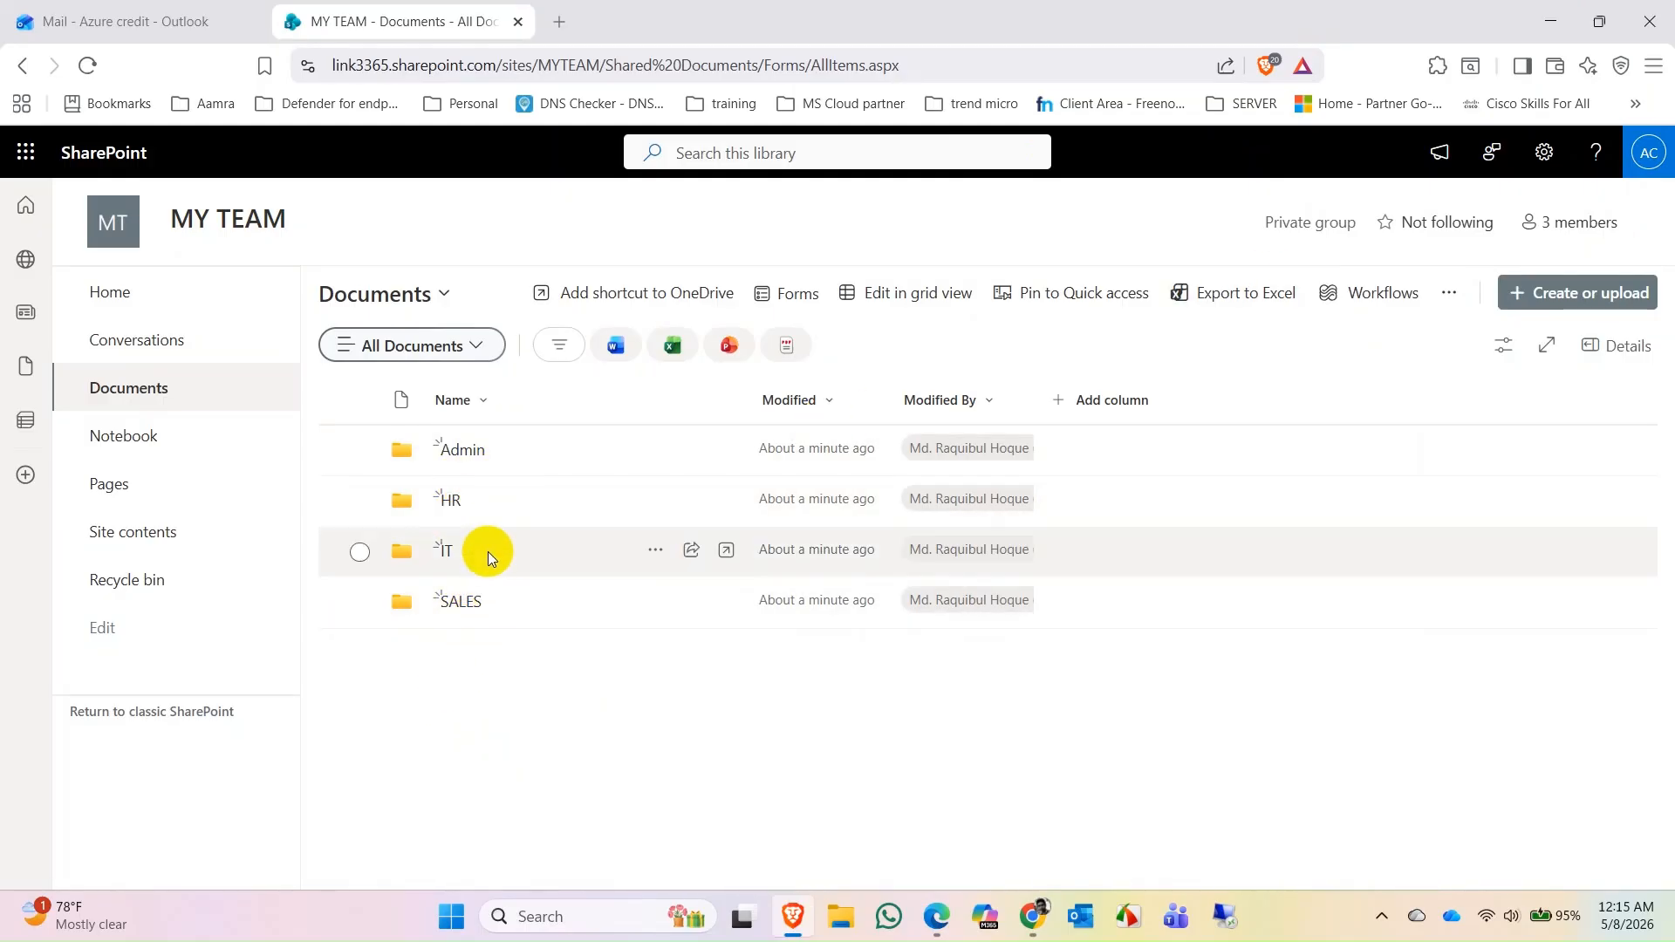
left_click(1544, 21)
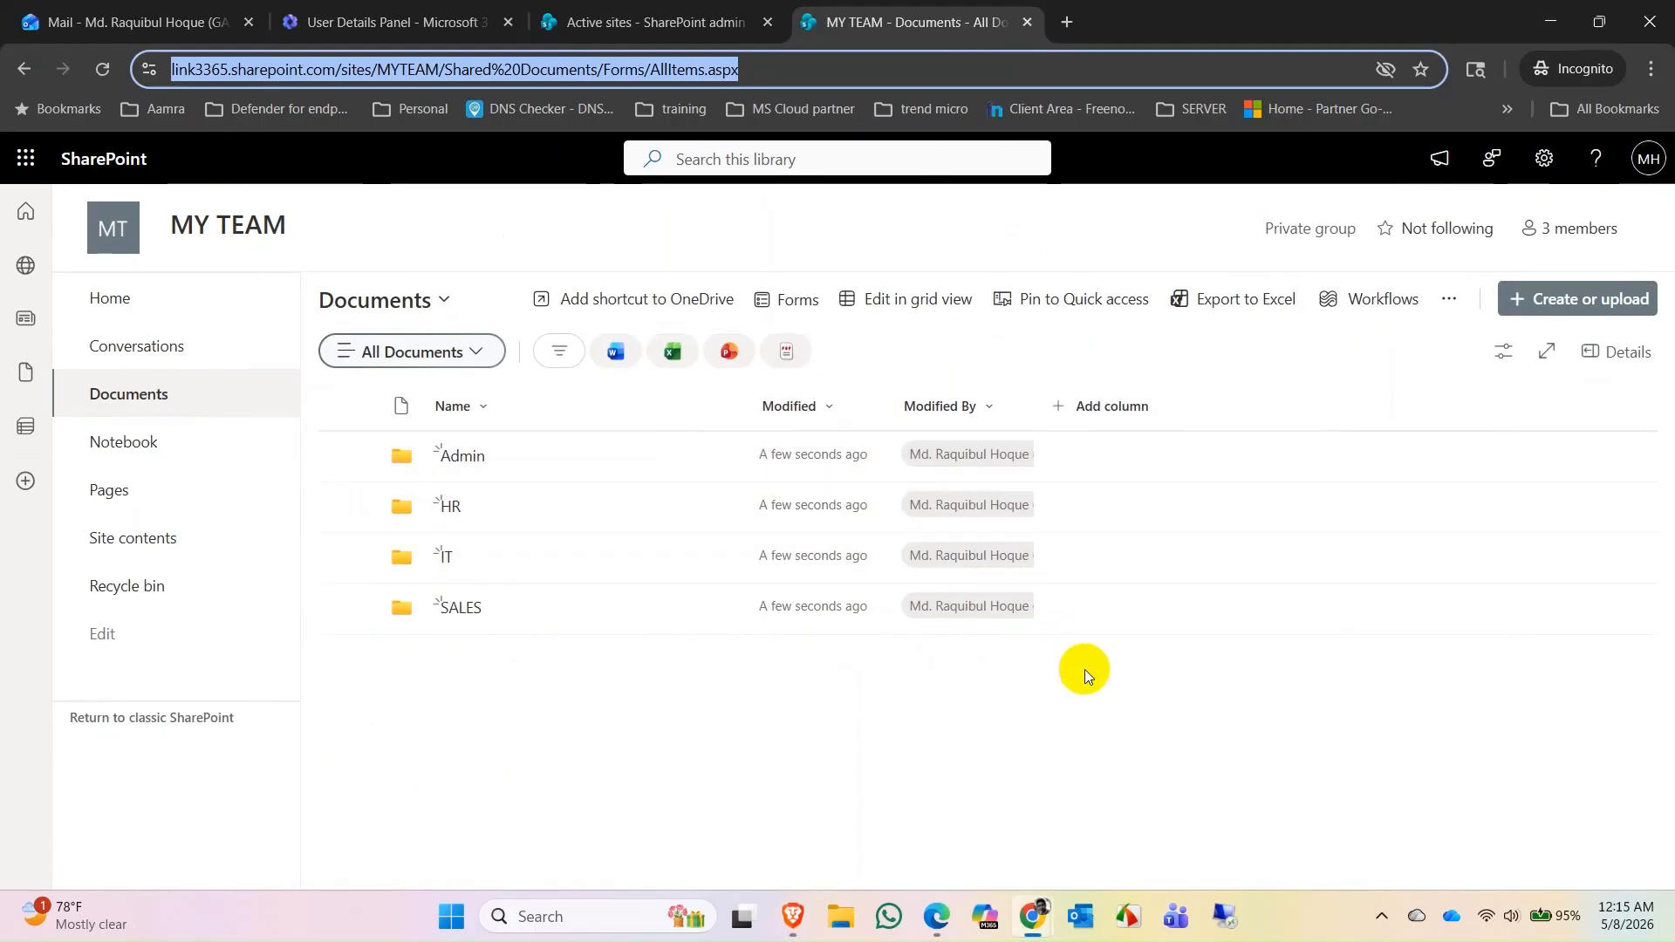
left_click(1012, 720)
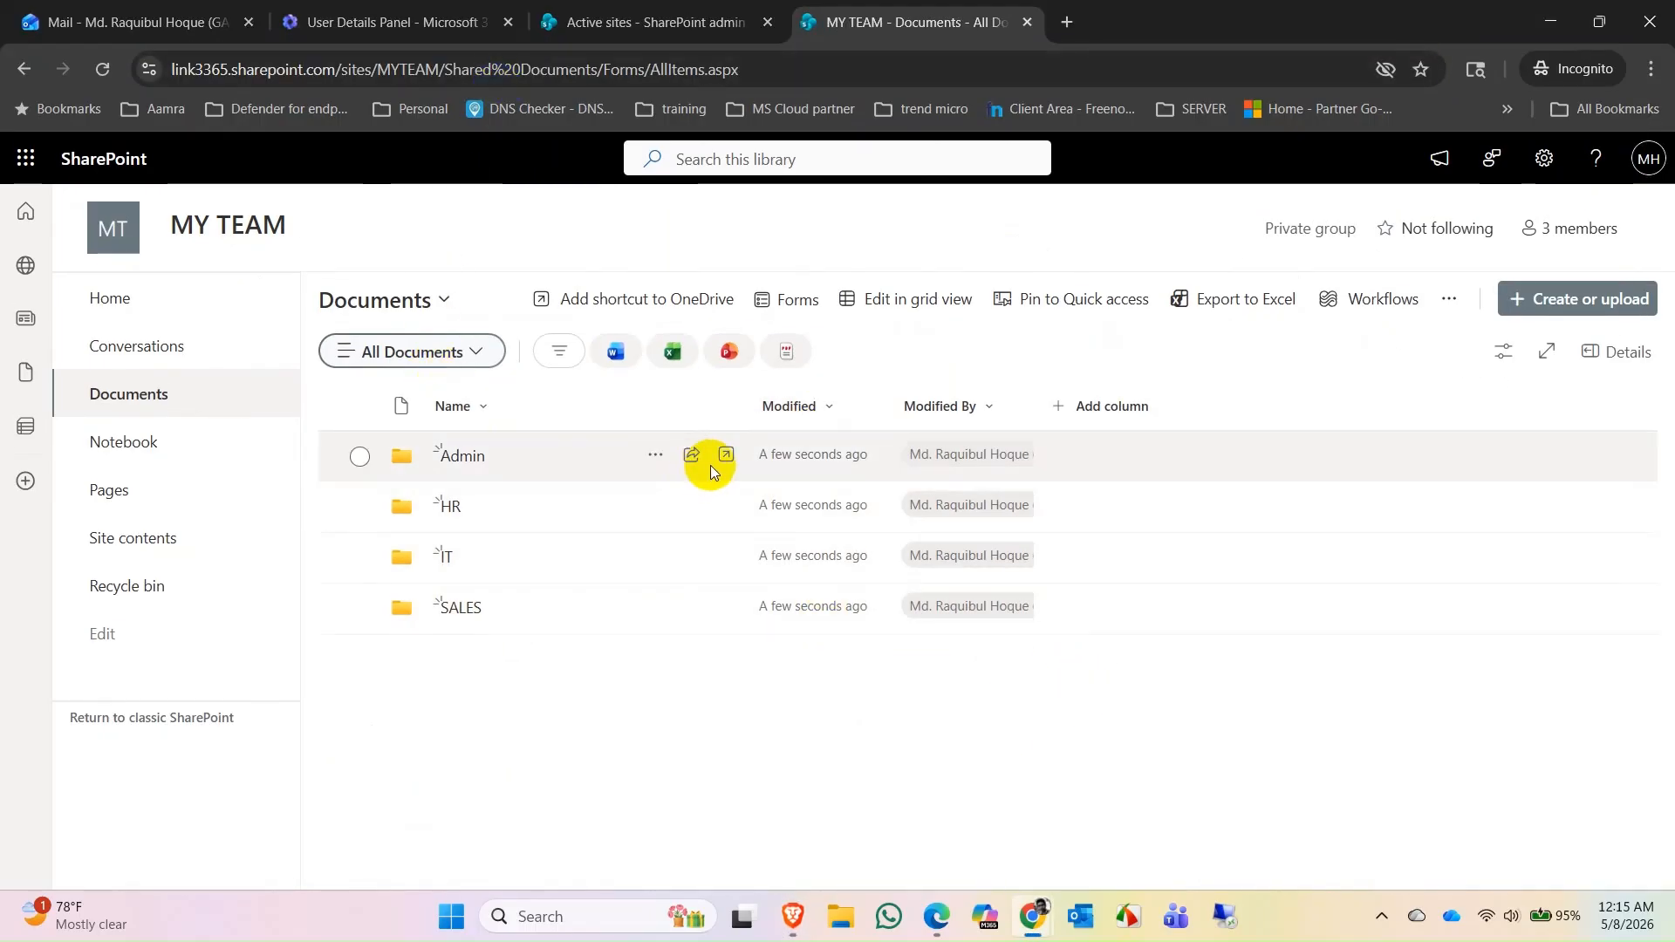
Open the Admin folder's advanced permission settings and stop inheriting permissions from the parent site.
left_click(655, 458)
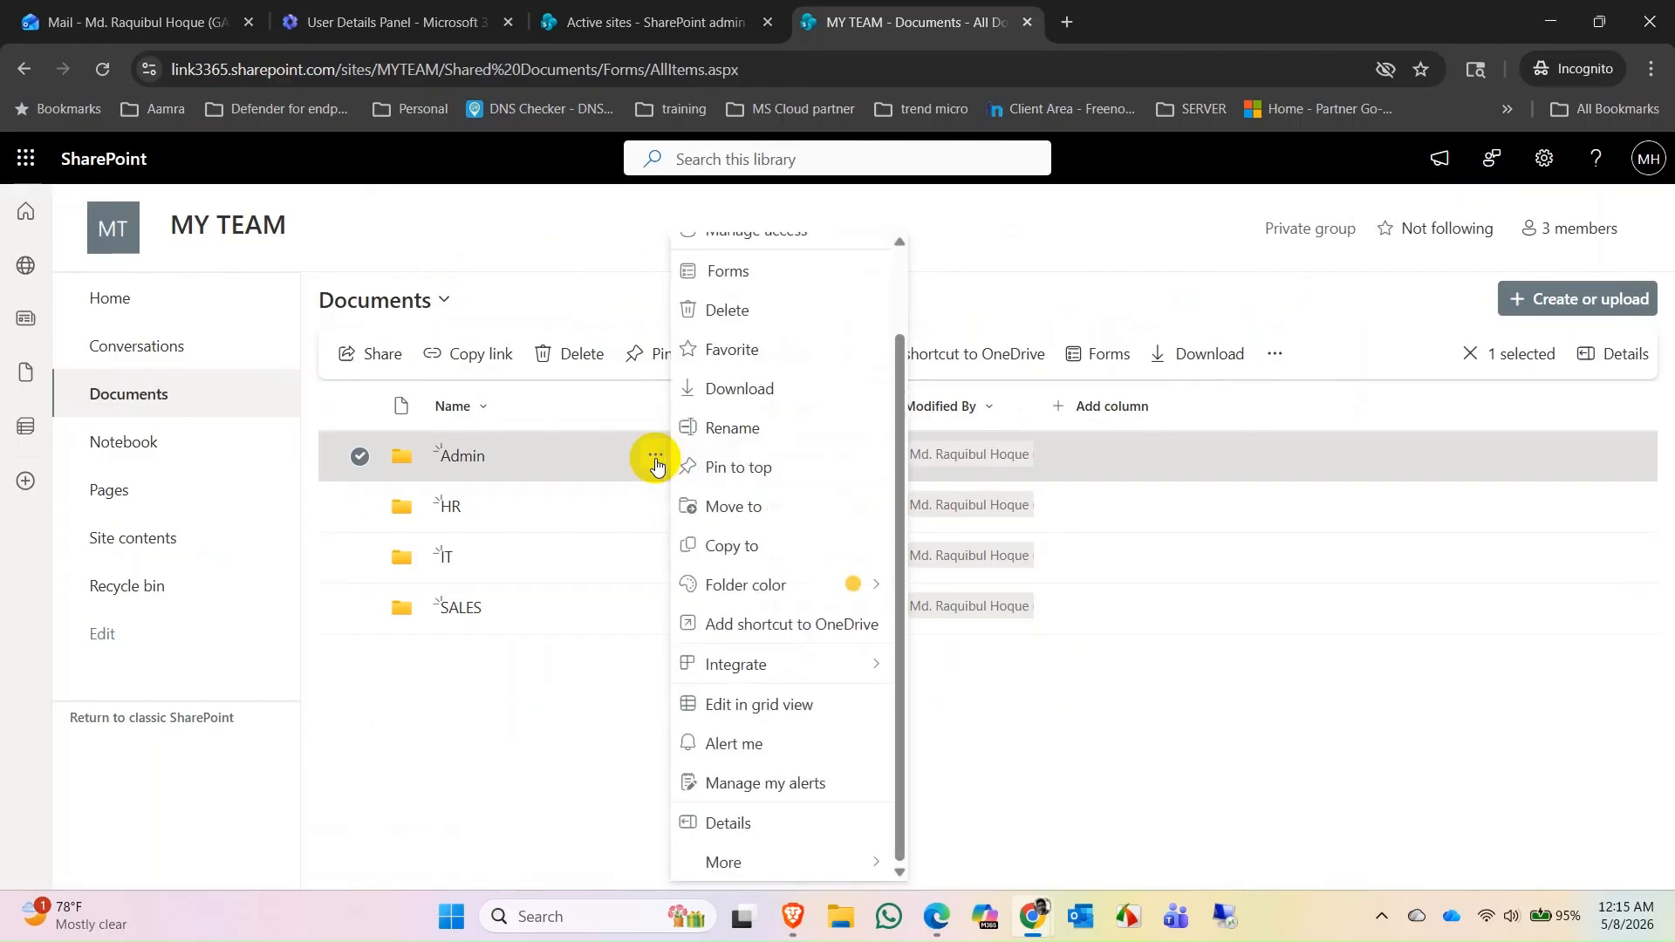
scroll(790, 418, "up", 2)
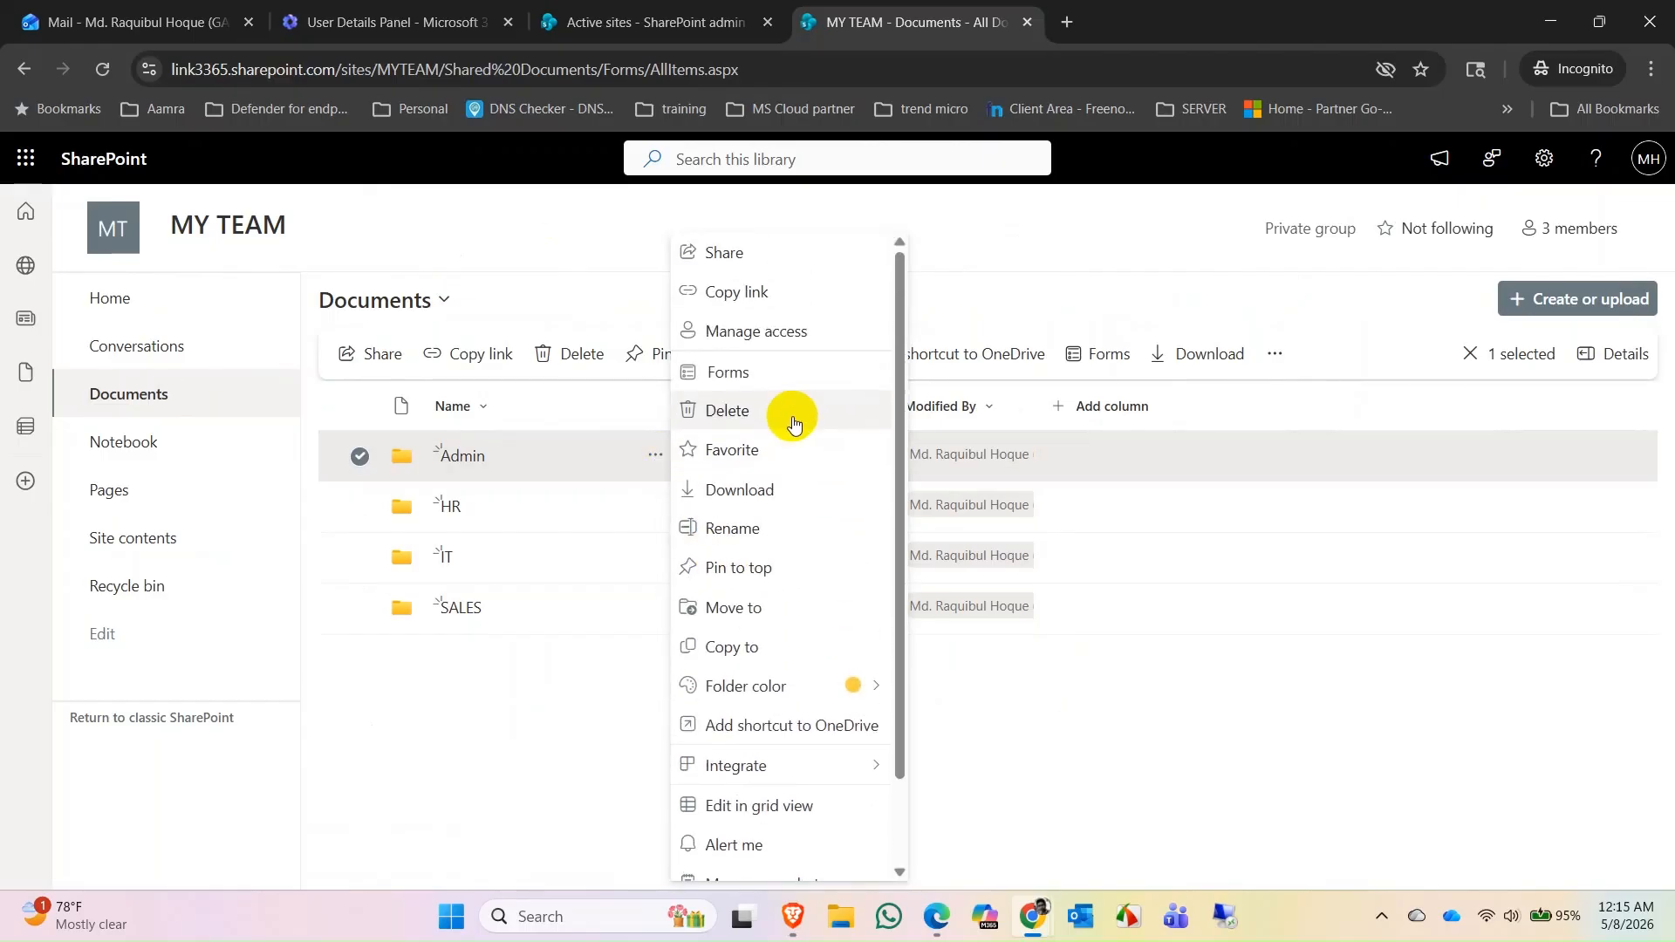
left_click(759, 333)
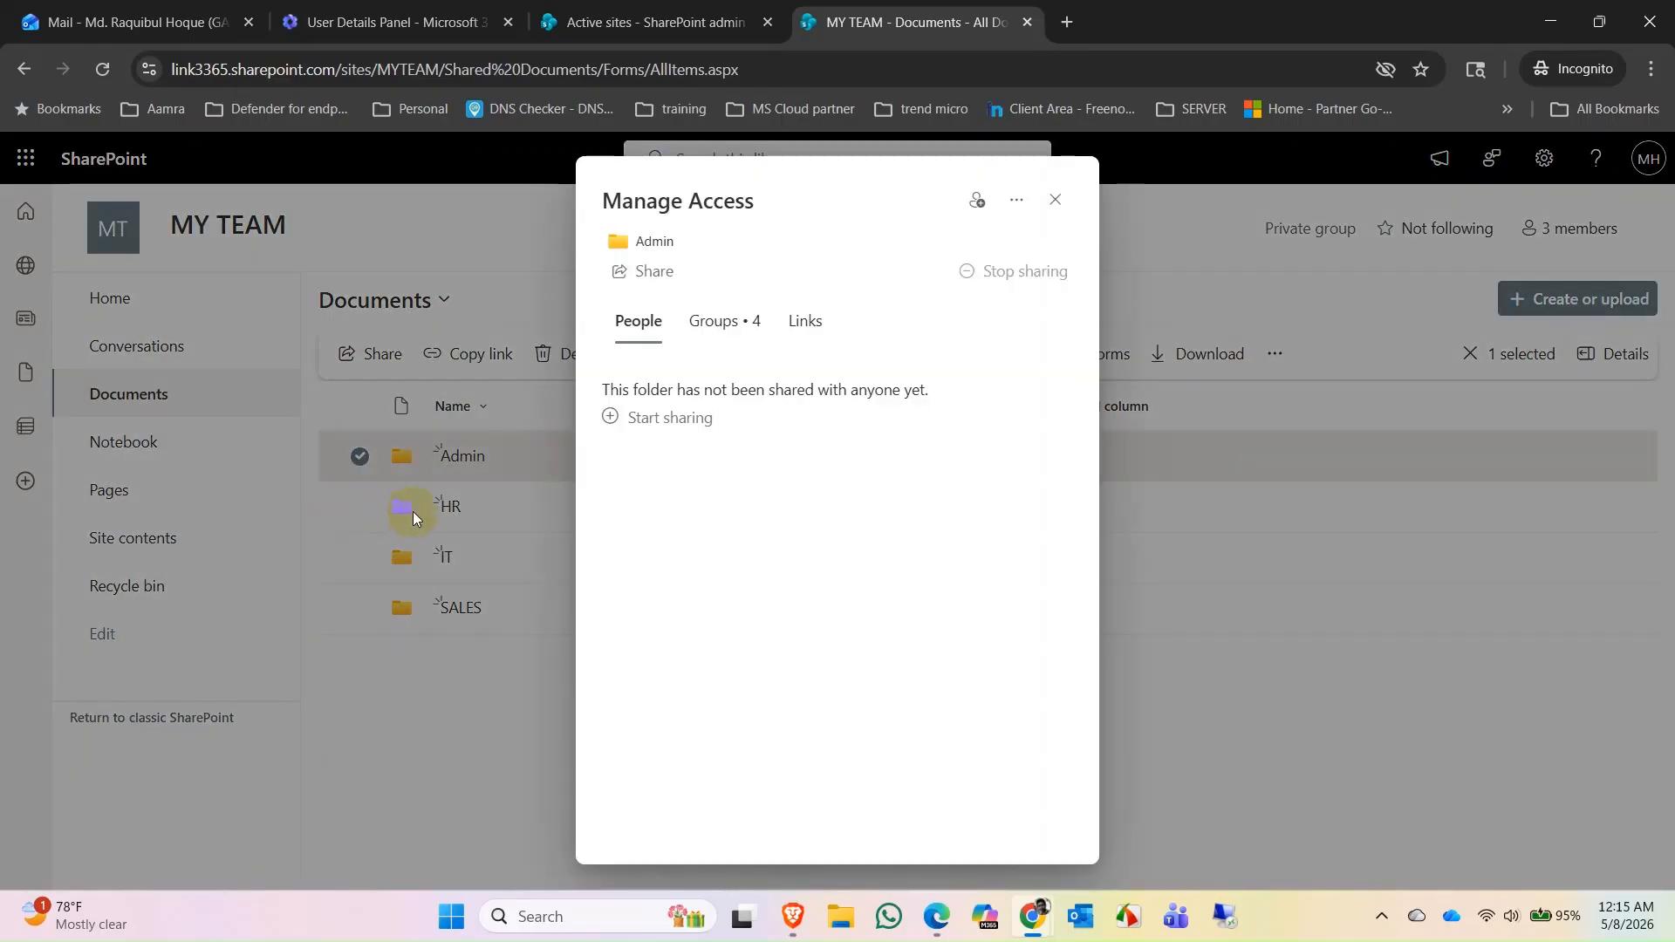
left_click(1013, 210)
left_click(901, 236)
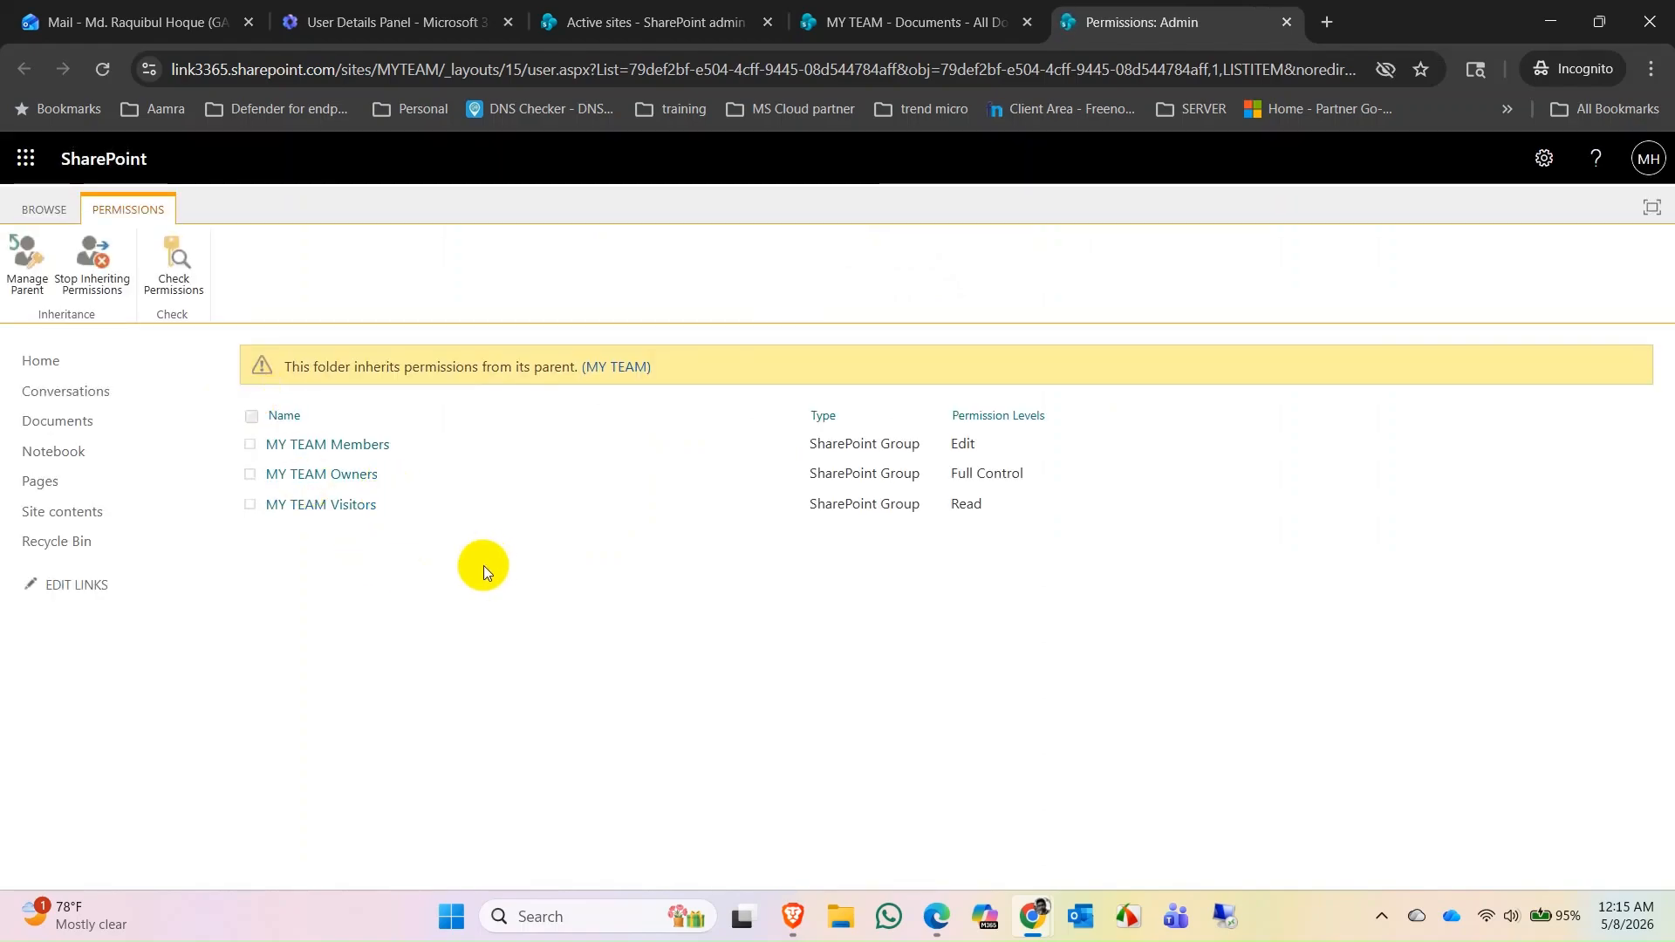
left_click(98, 288)
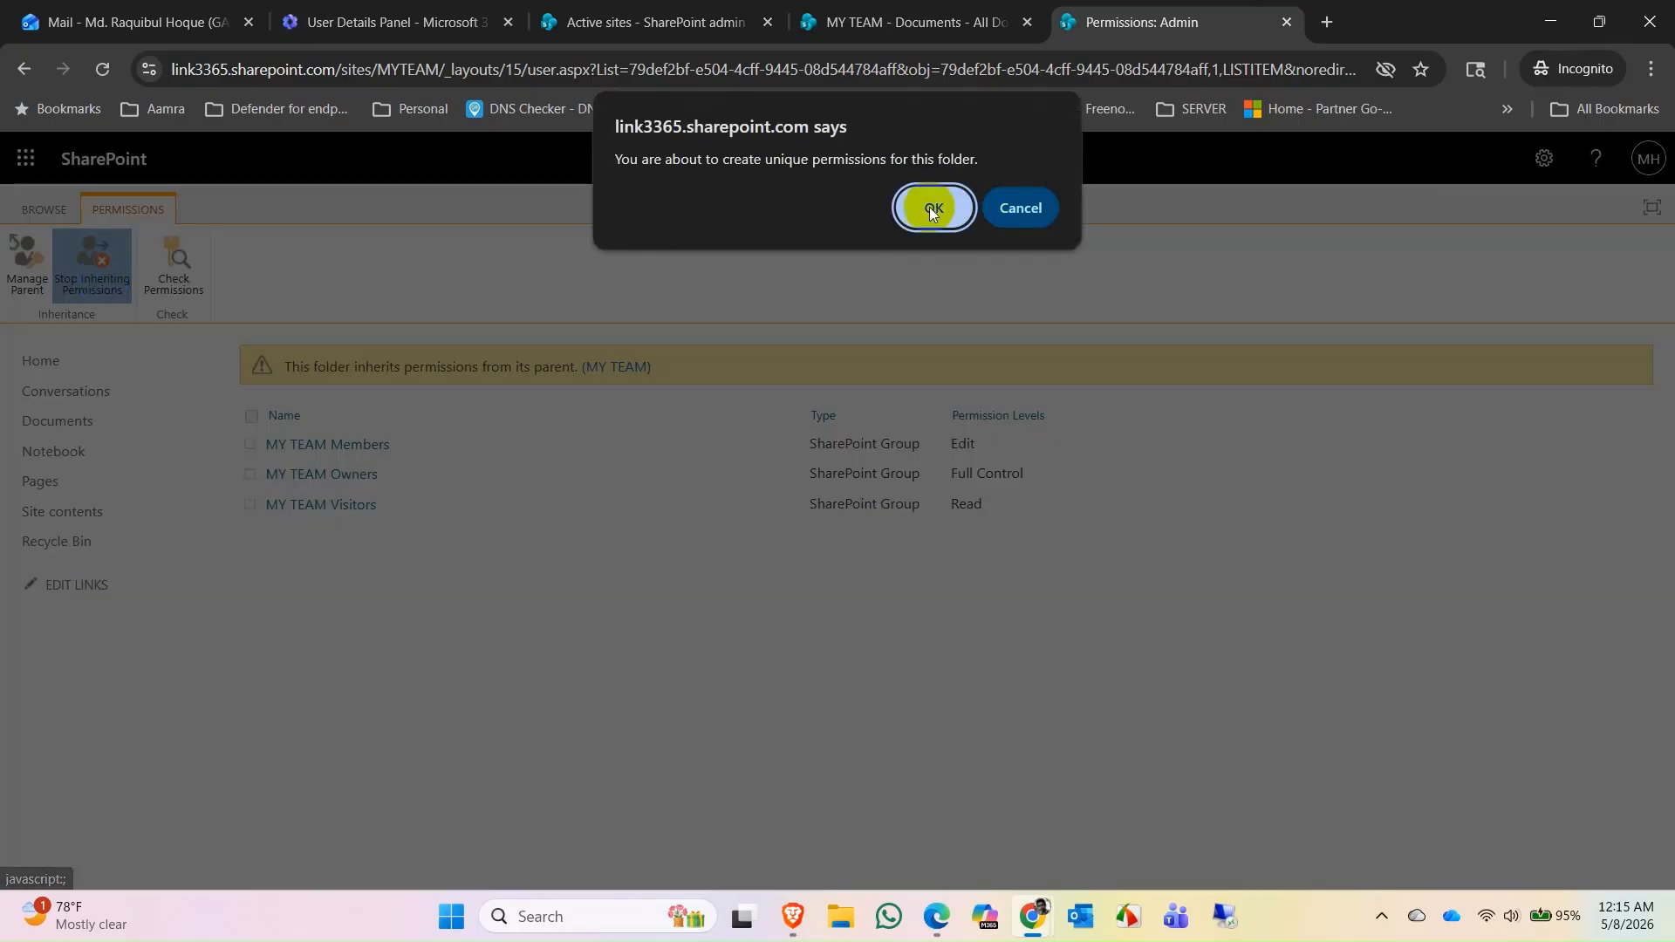
left_click(911, 207)
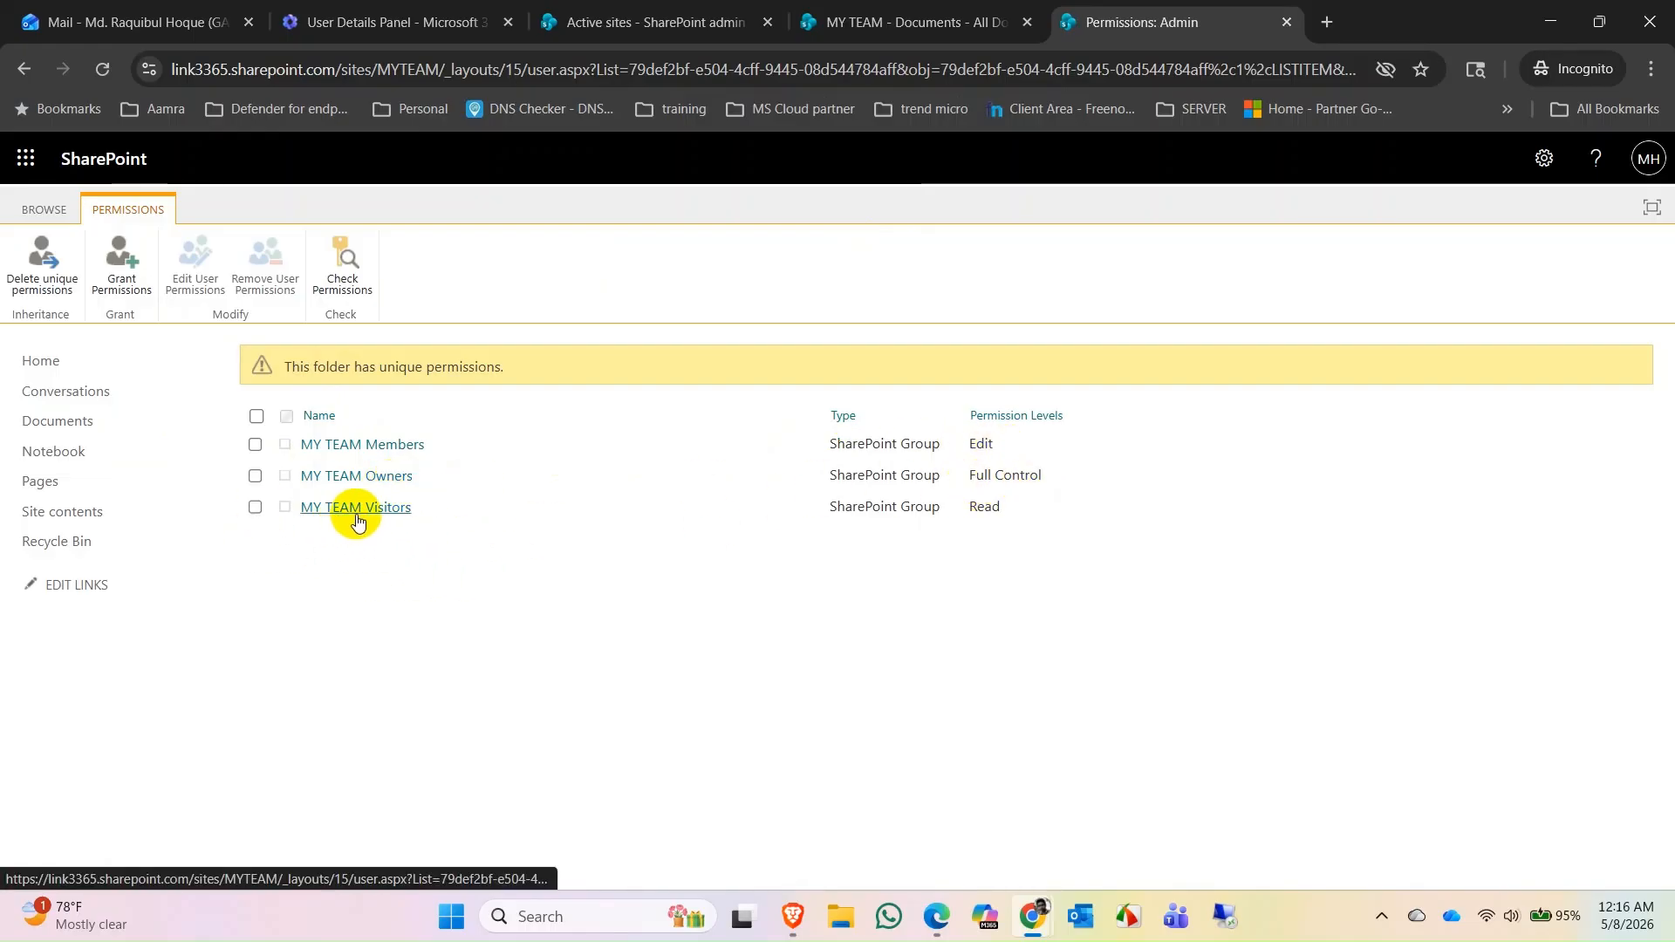
Remove the MY TEAM Members and MY TEAM Visitors groups from the Admin folder's permissions, and return to the document library.
left_click(255, 507)
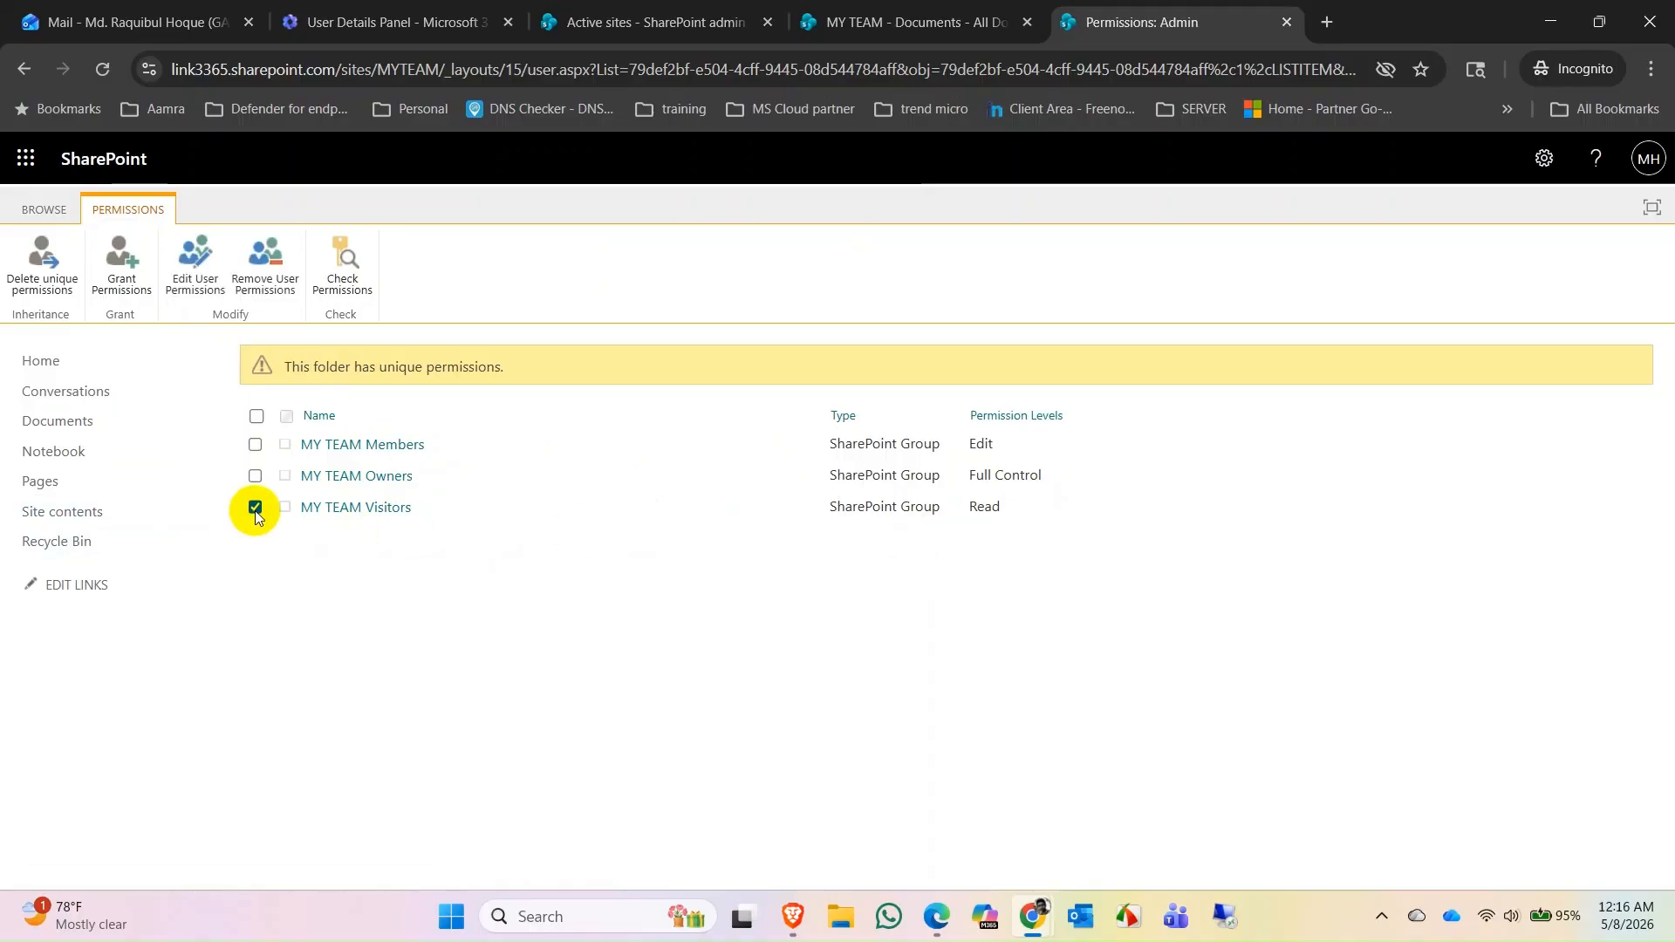
left_click(255, 446)
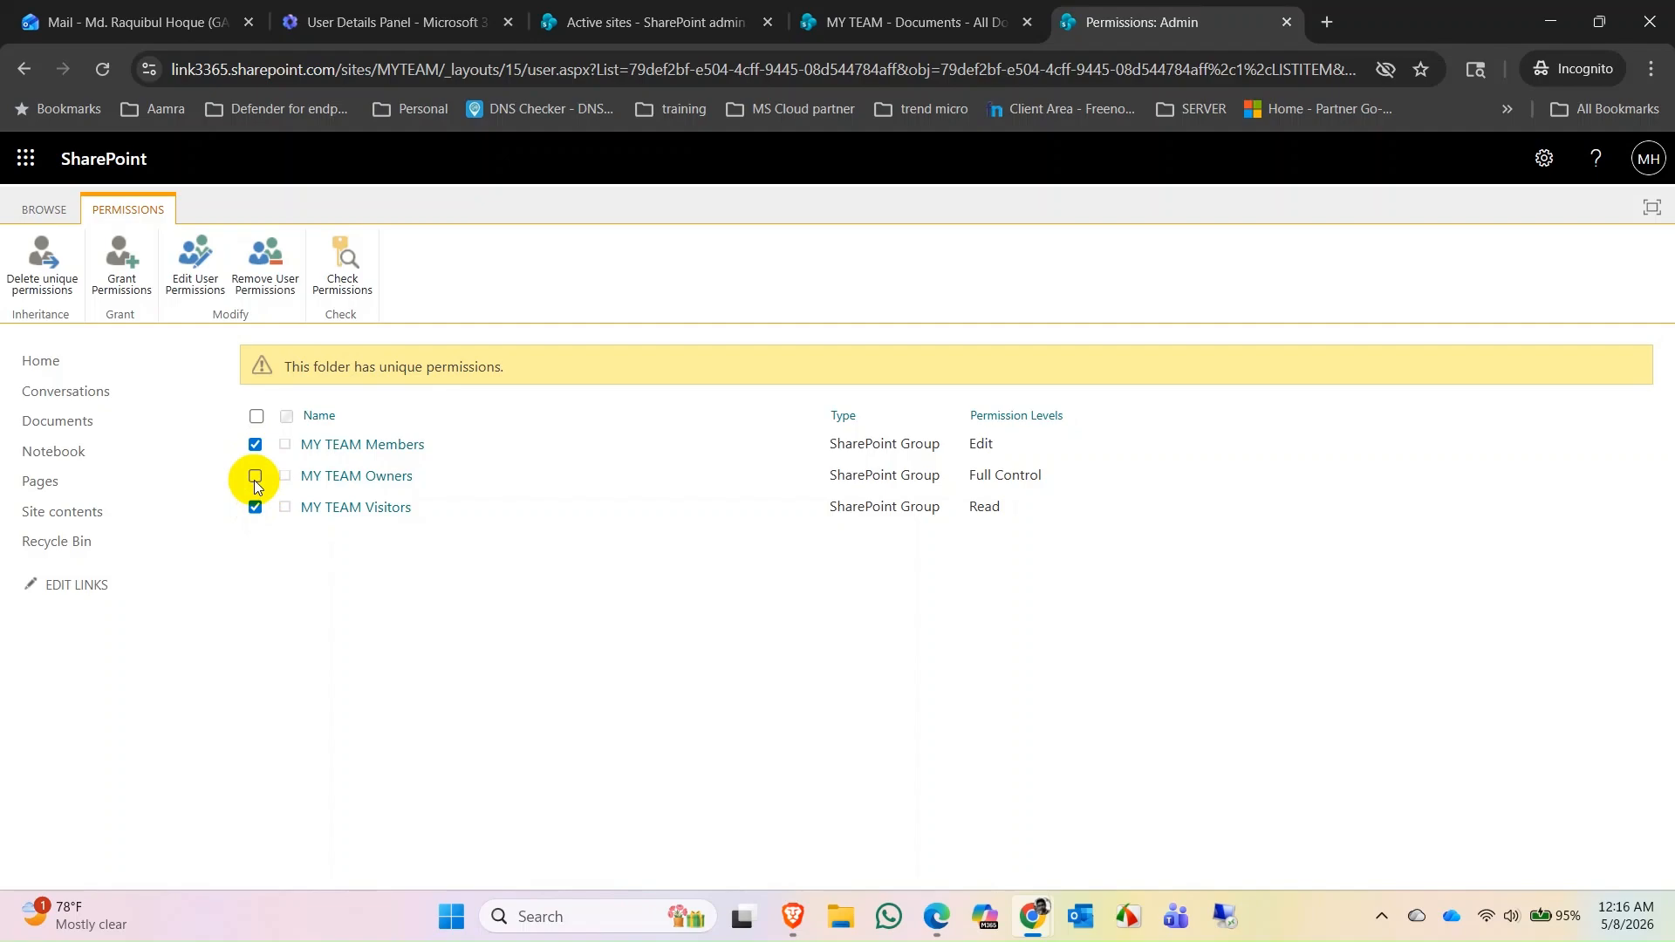
left_click(255, 476)
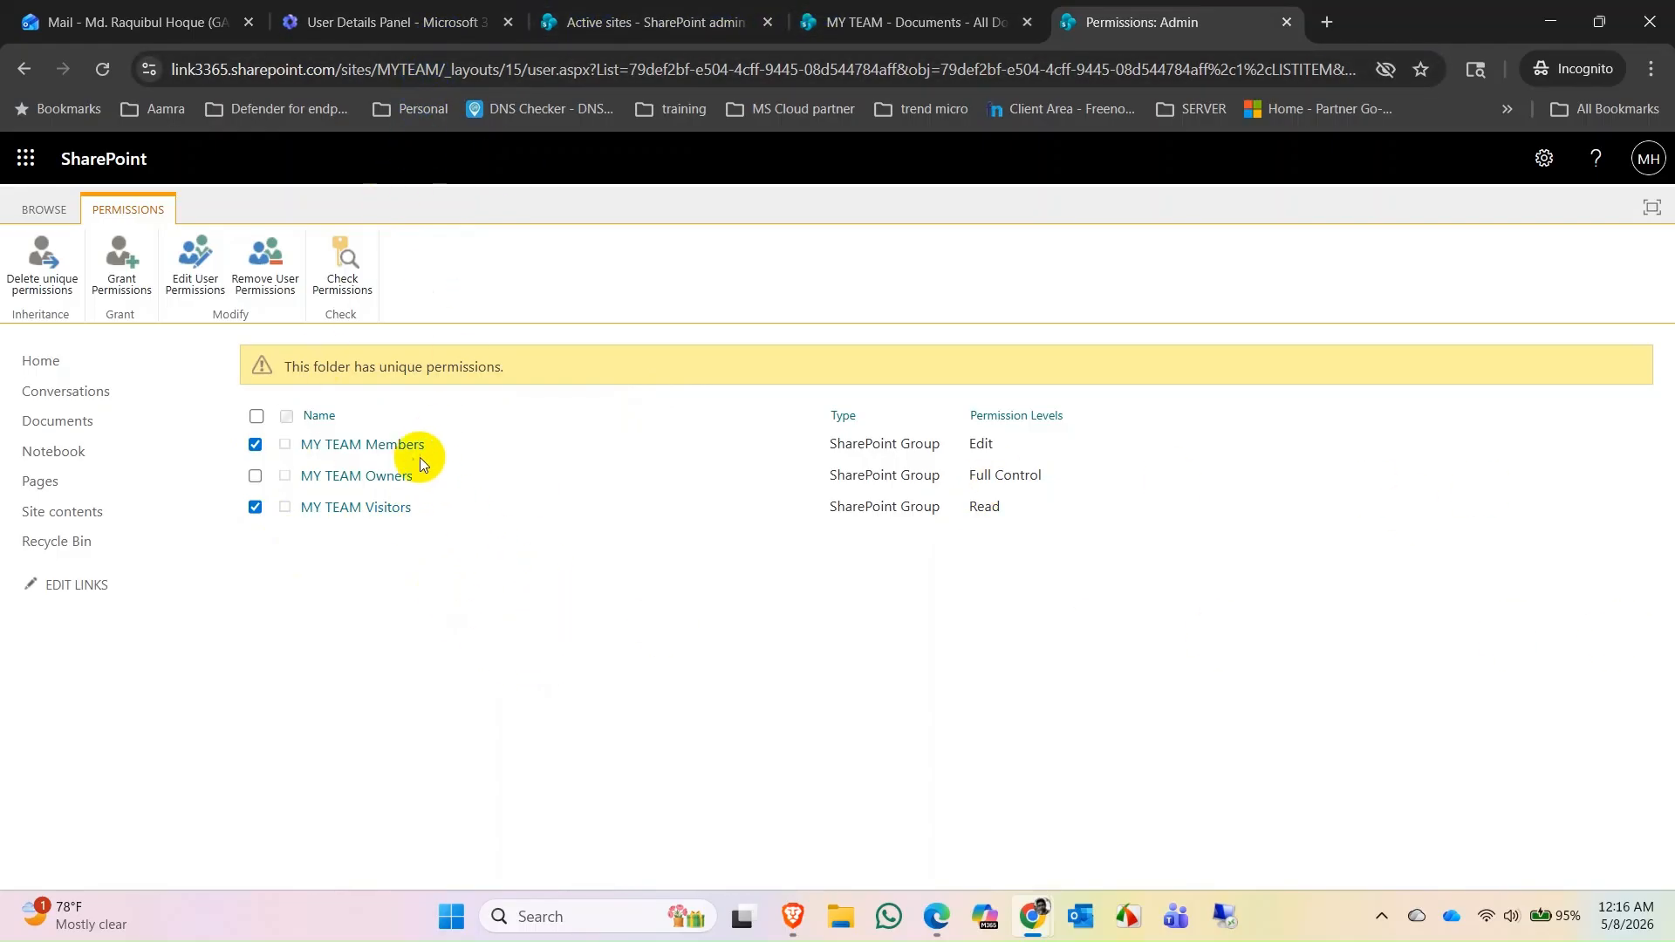
left_click(236, 283)
left_click(929, 227)
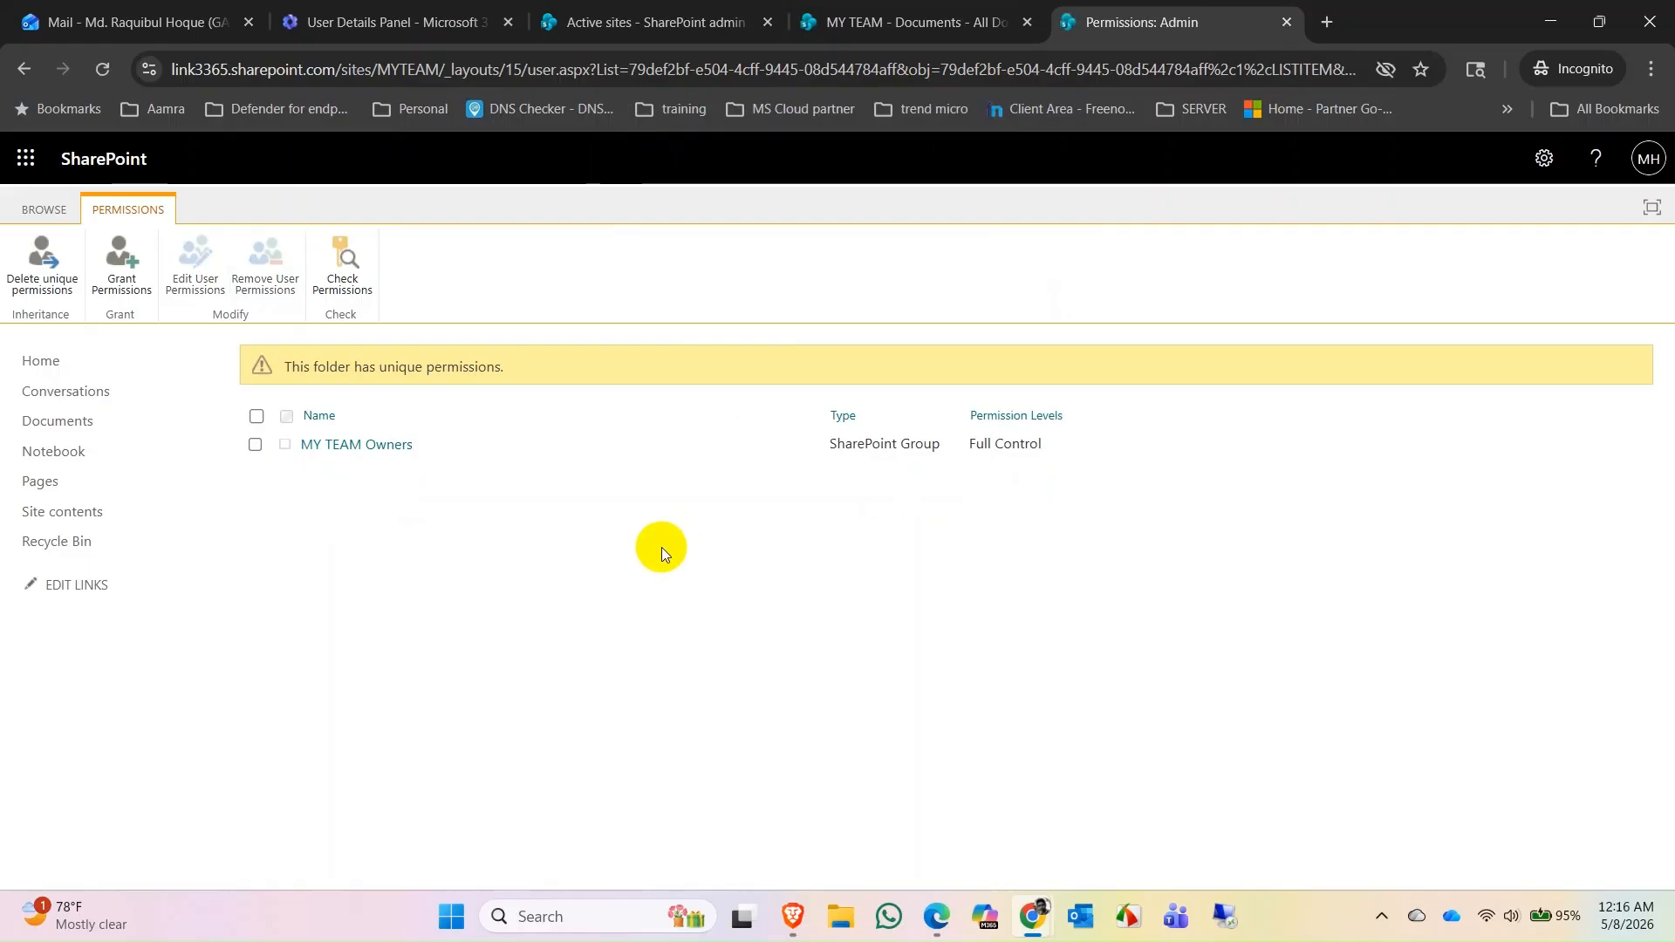
left_click(1286, 21)
left_click(1051, 200)
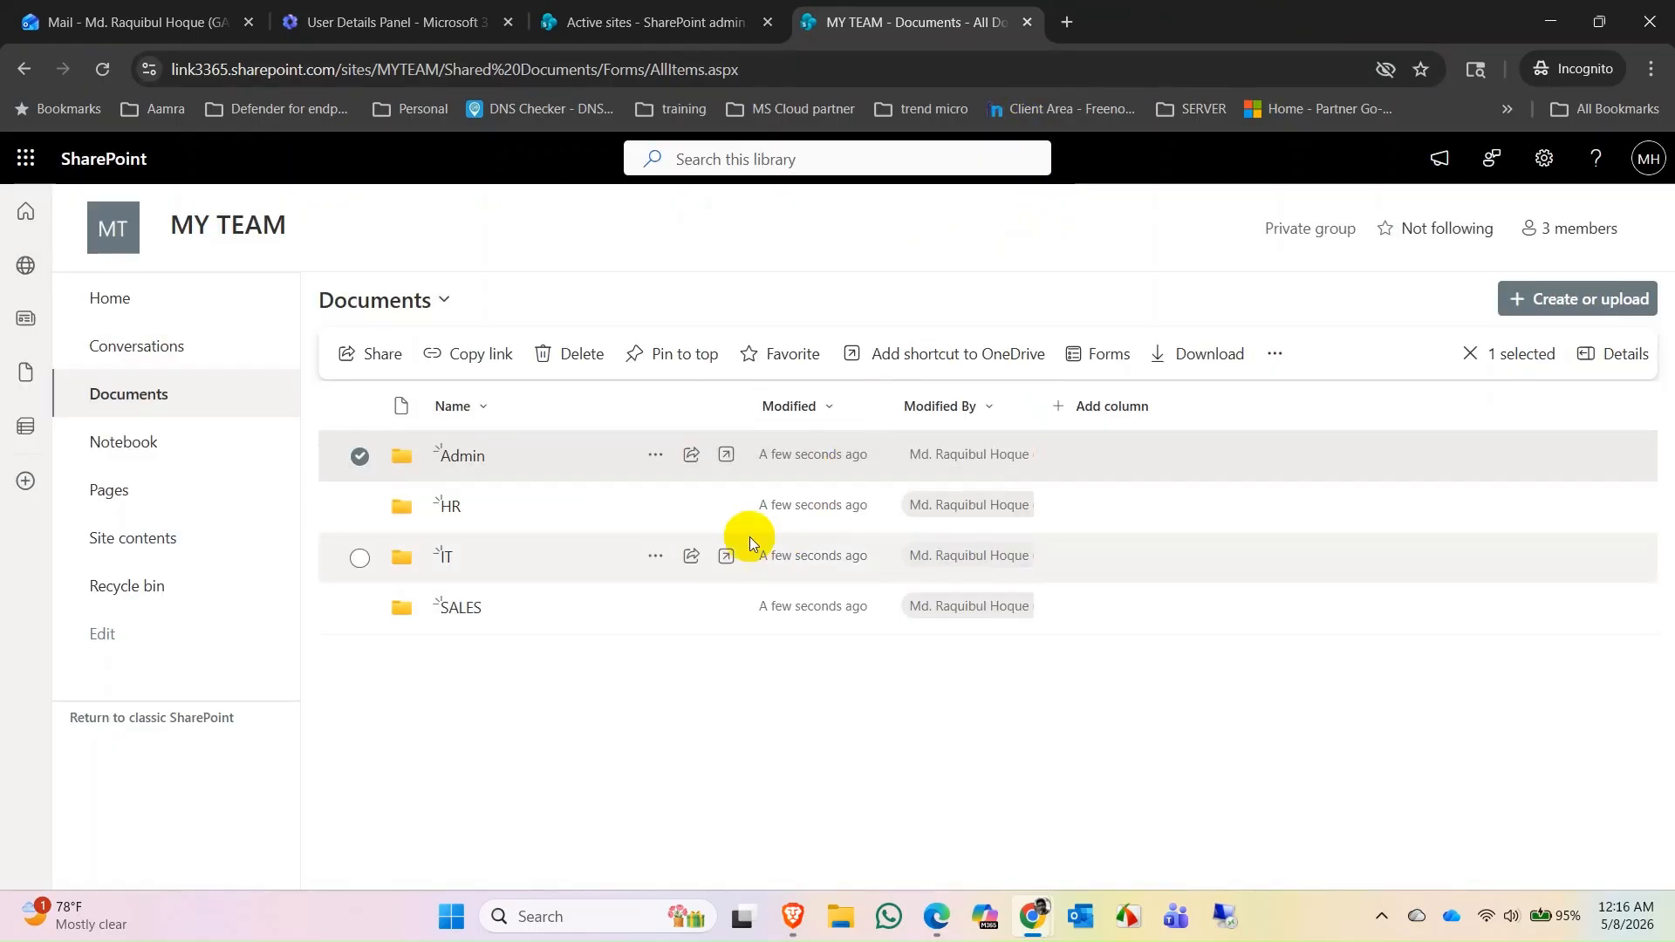
Open the HR folder's advanced permission settings and stop inheriting permissions from the parent site.
left_click(661, 517)
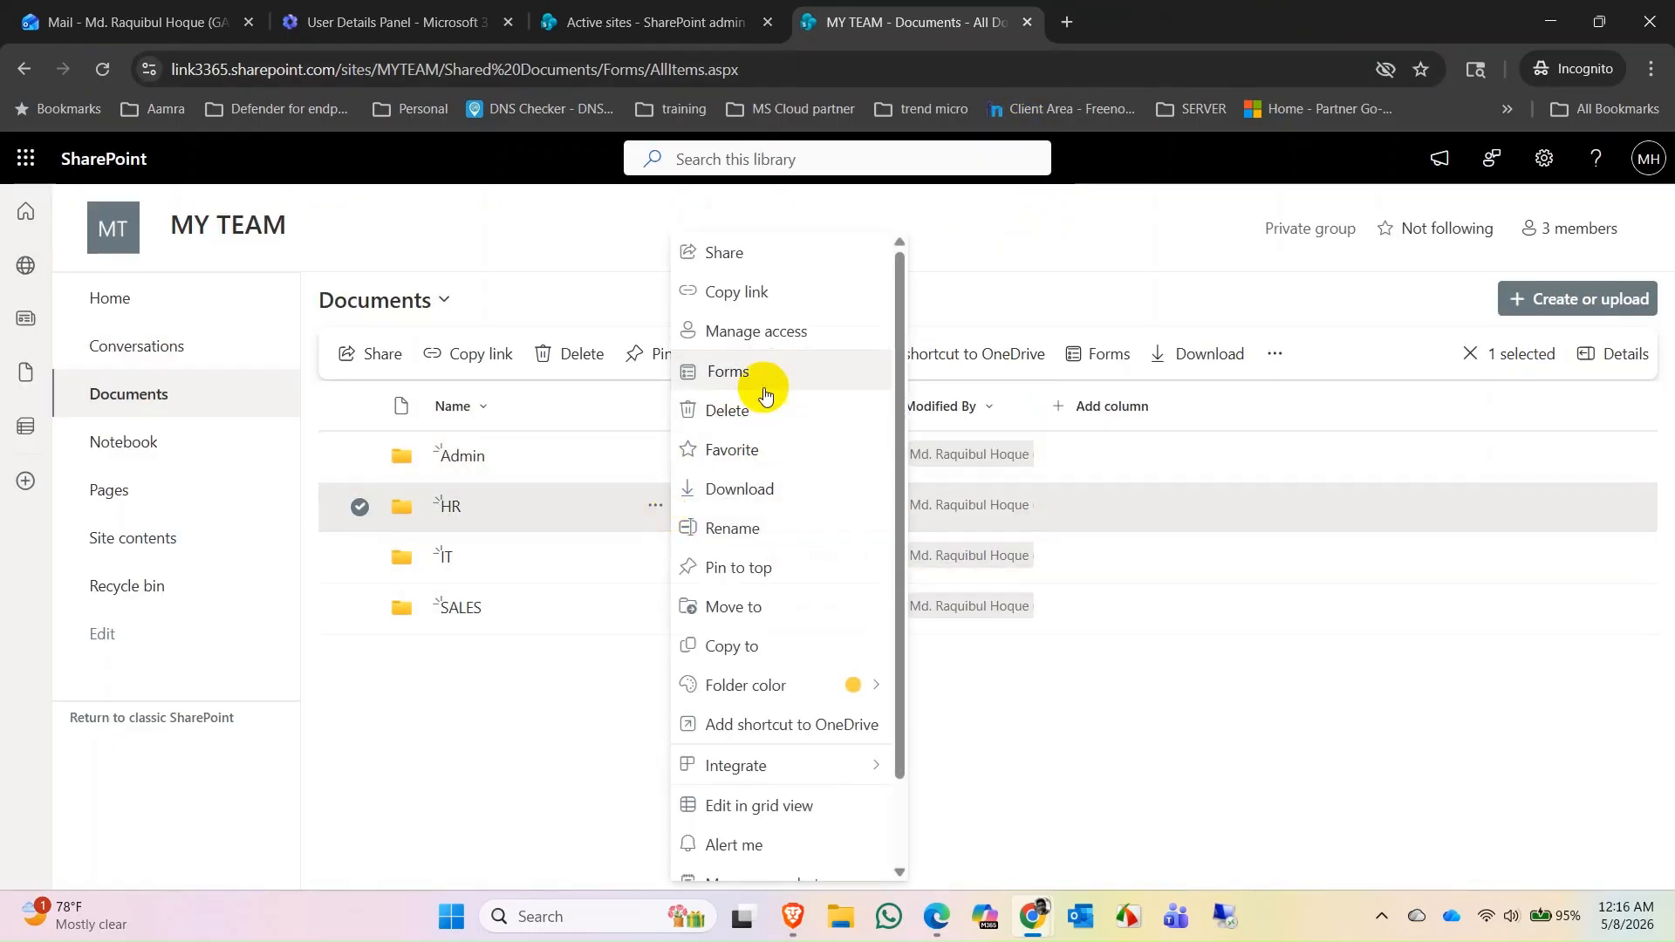
left_click(778, 329)
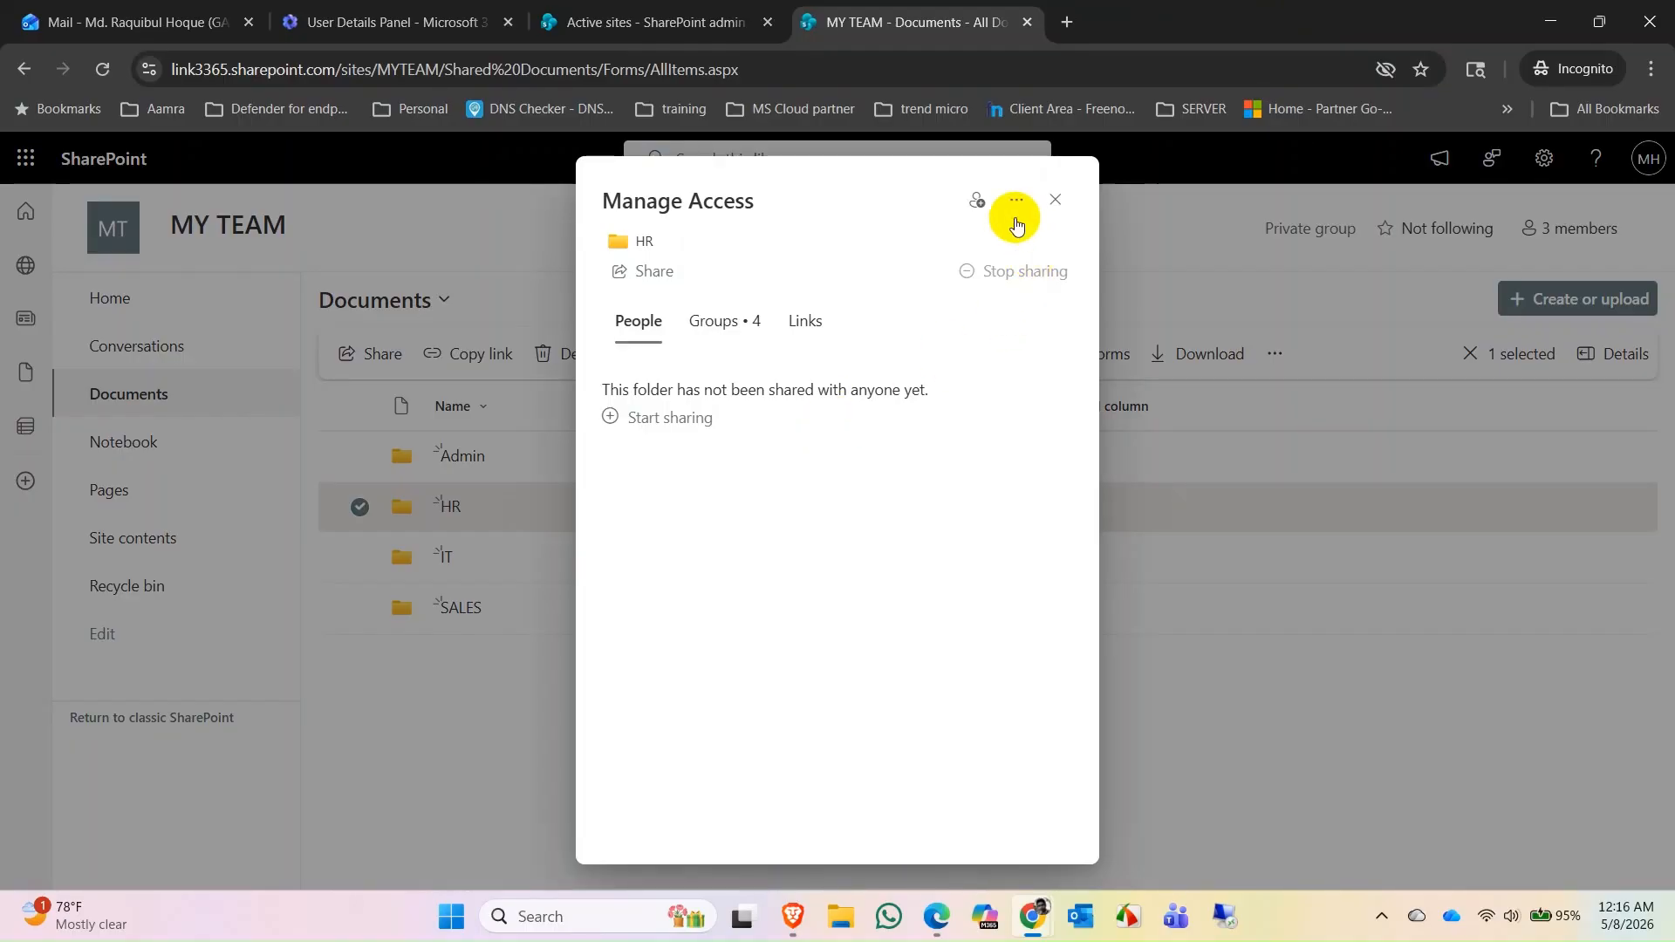
left_click(1016, 203)
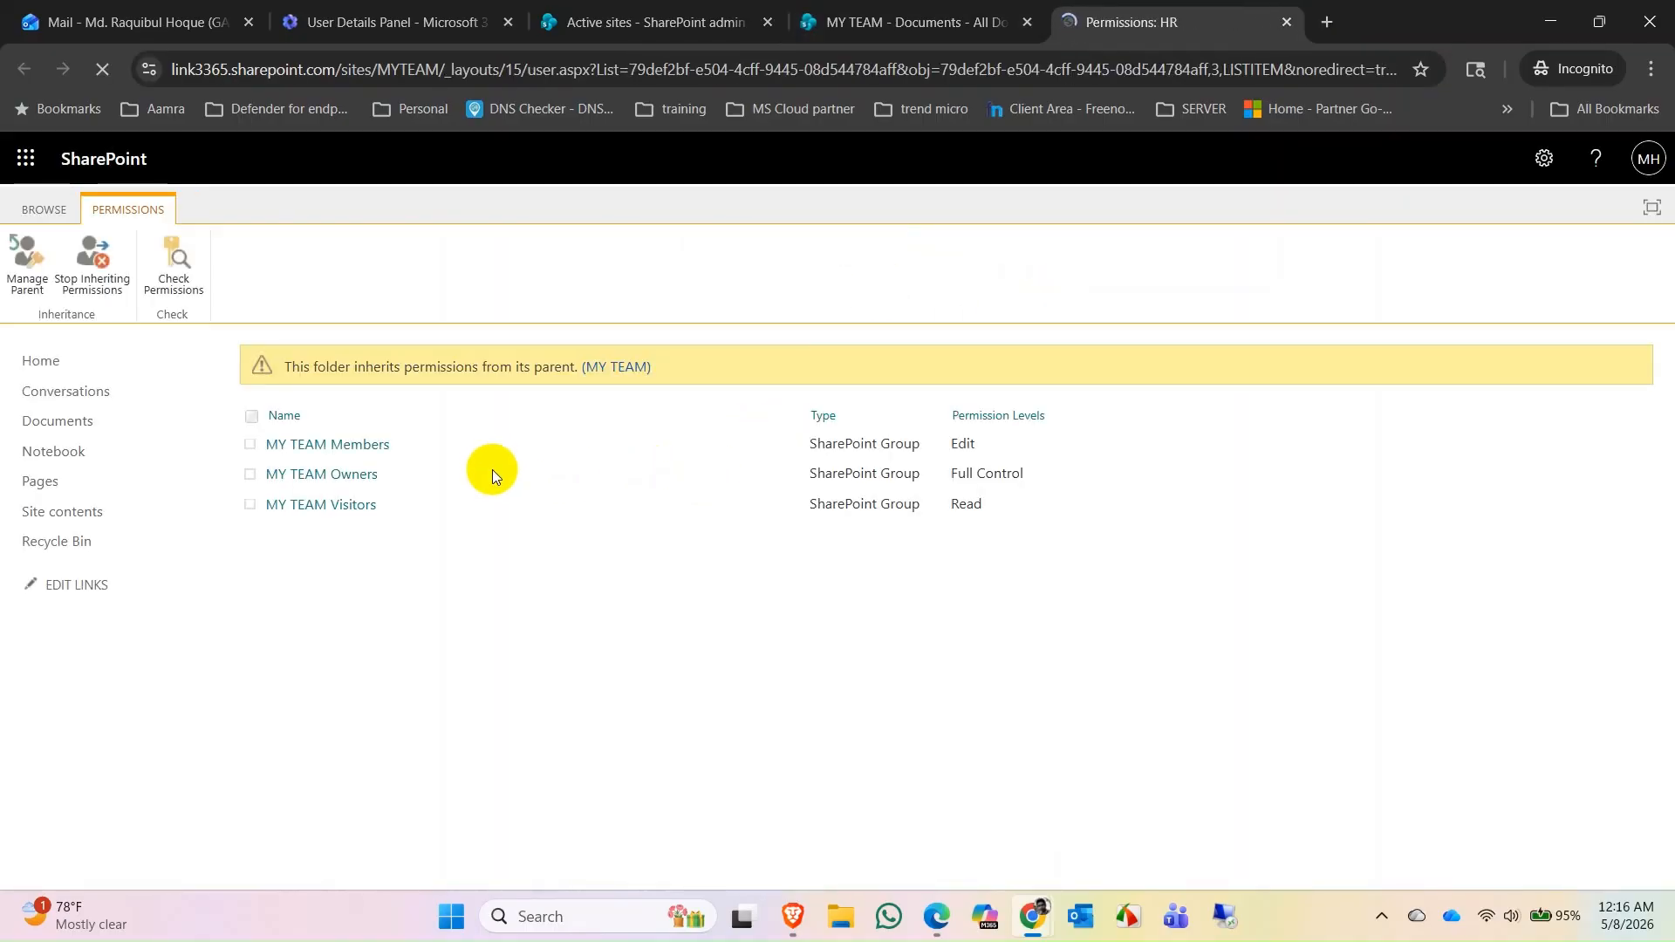
left_click(103, 277)
left_click(927, 202)
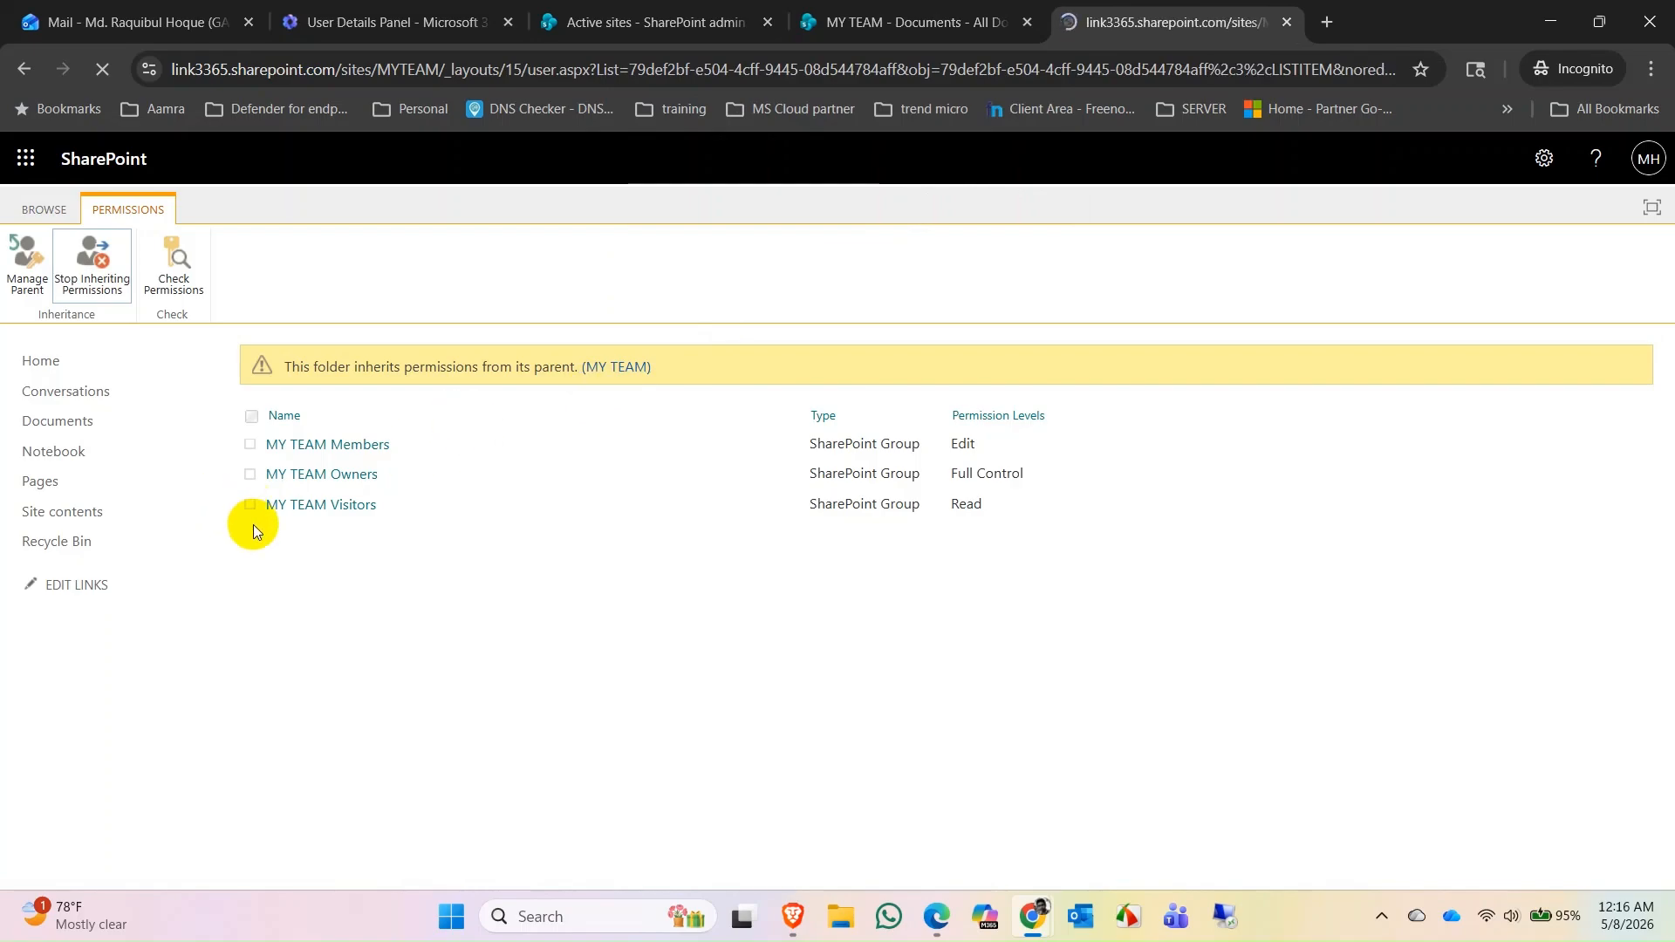
Remove the MY TEAM Members and MY TEAM Visitors groups from the HR folder's permissions, and return to the document library.
left_click(254, 510)
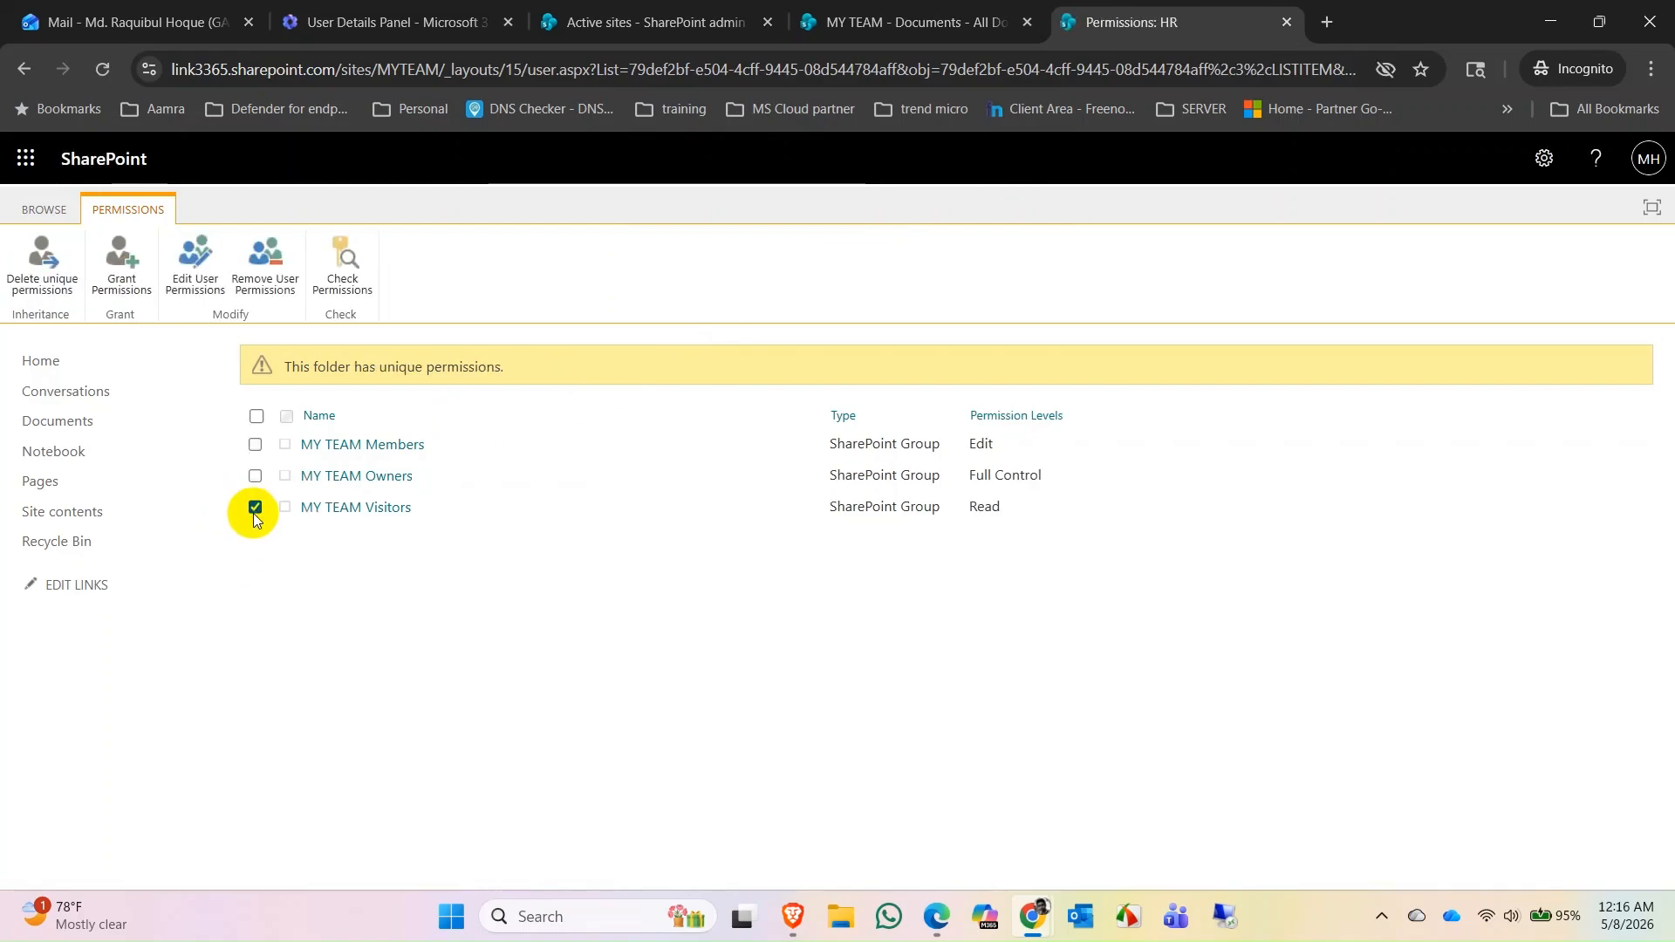
left_click(254, 446)
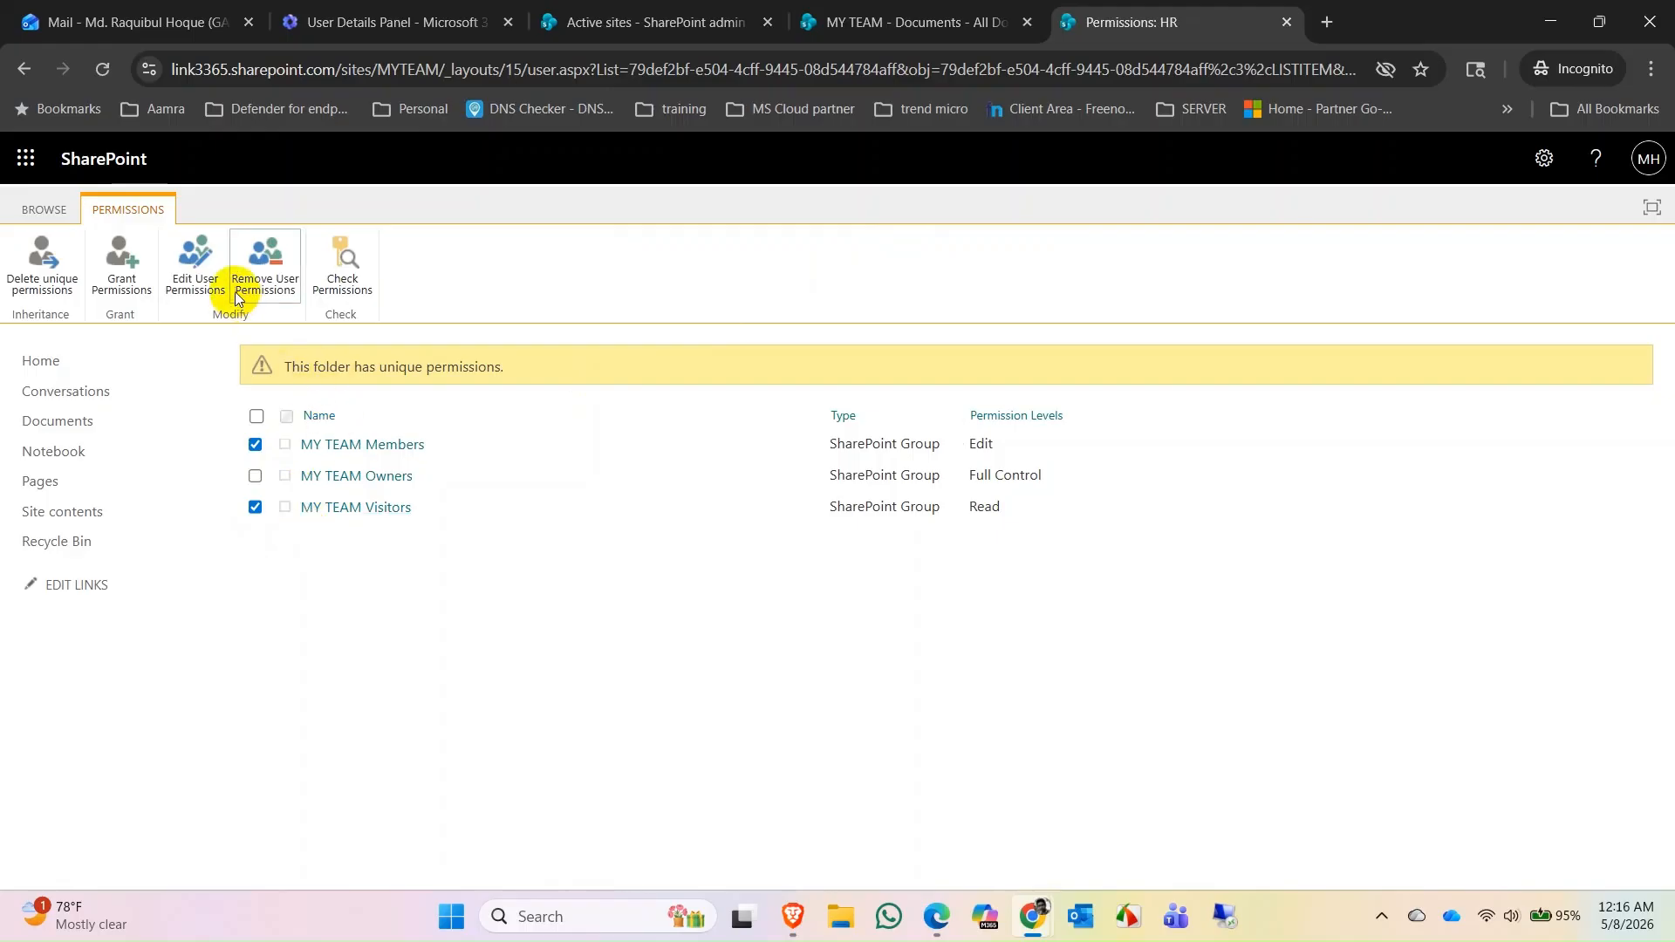
left_click(277, 265)
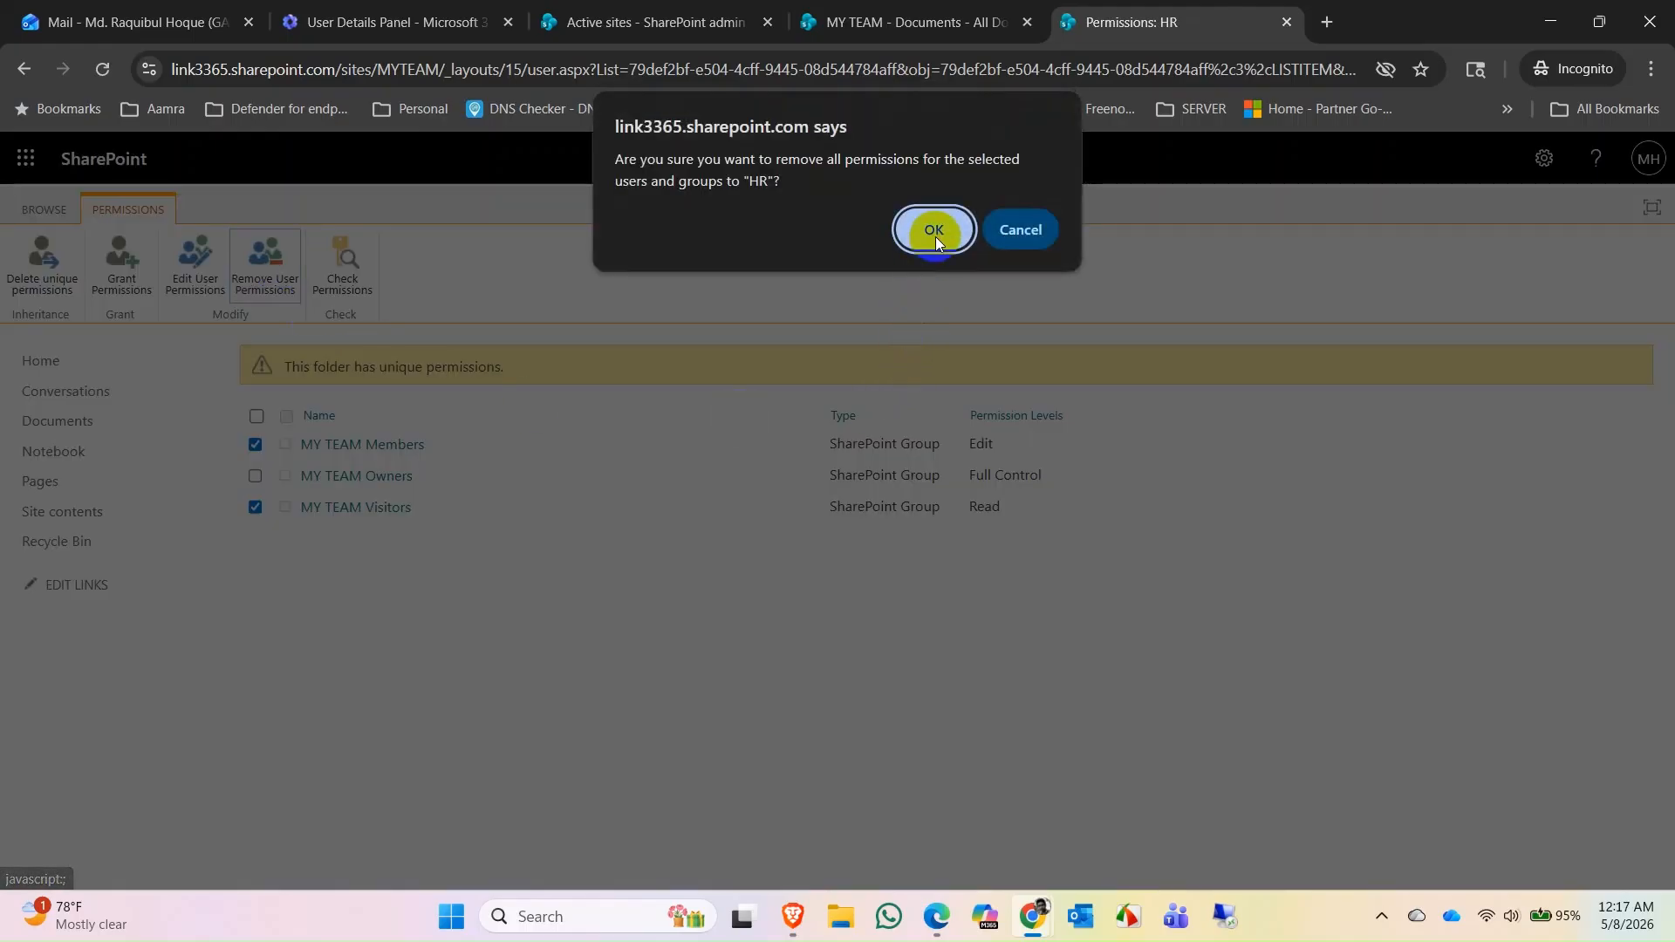
left_click(933, 230)
left_click(1286, 23)
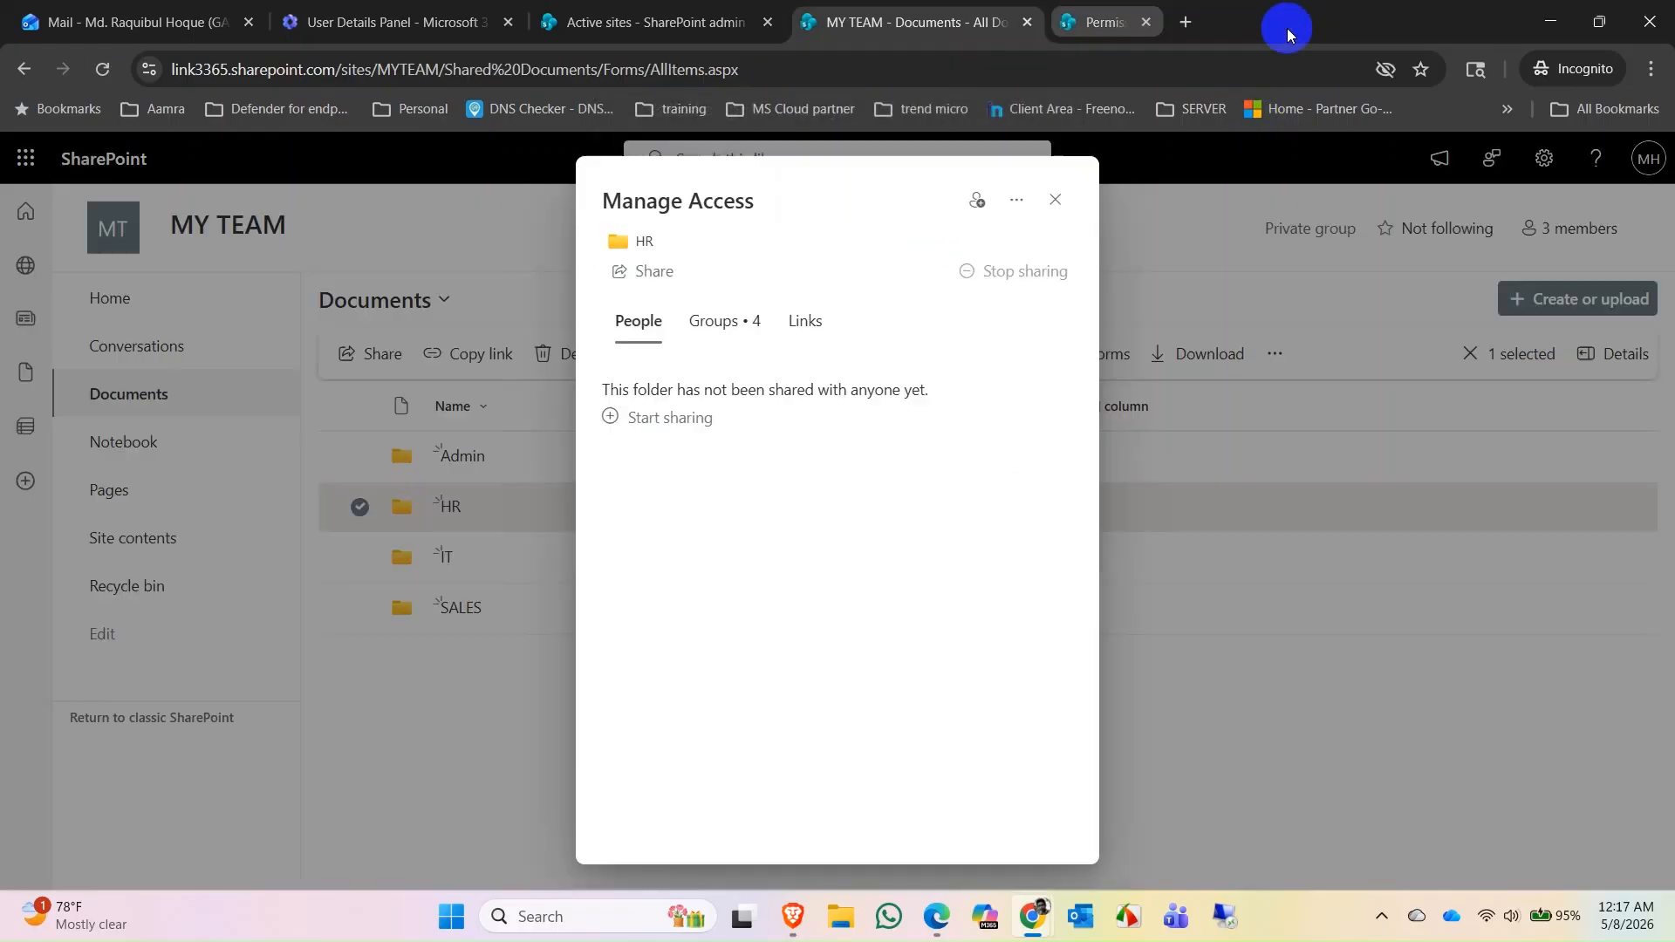
left_click(1051, 203)
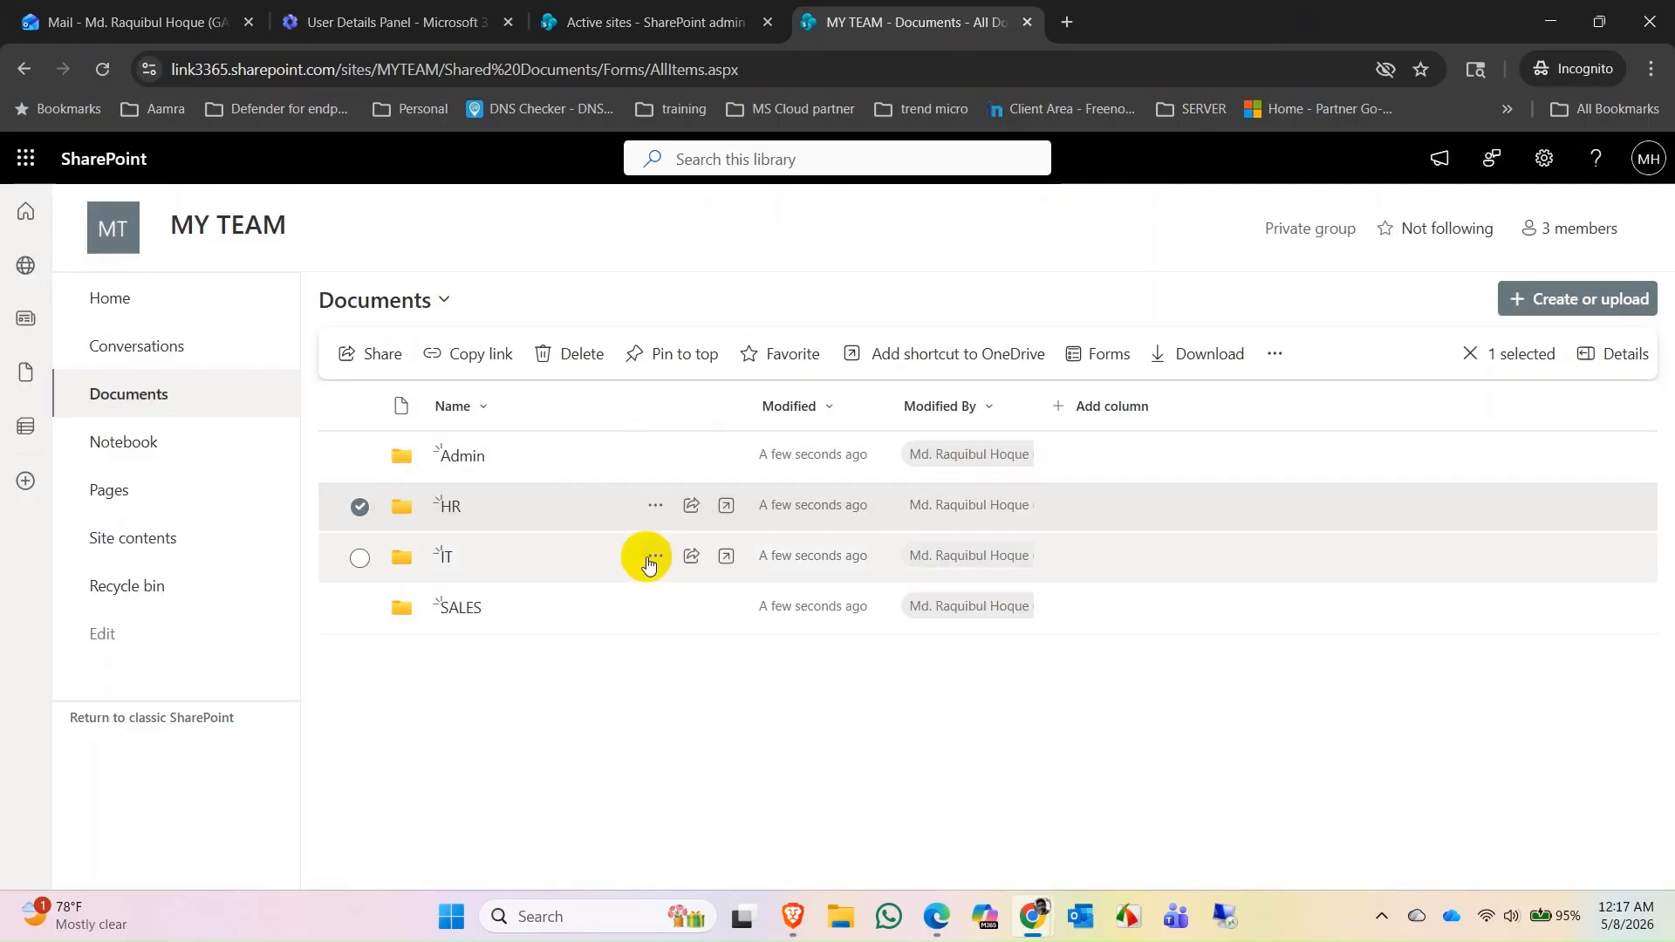
Open the IT folder's advanced permission settings and stop inheriting permissions from the parent site.
left_click(654, 556)
left_click(768, 332)
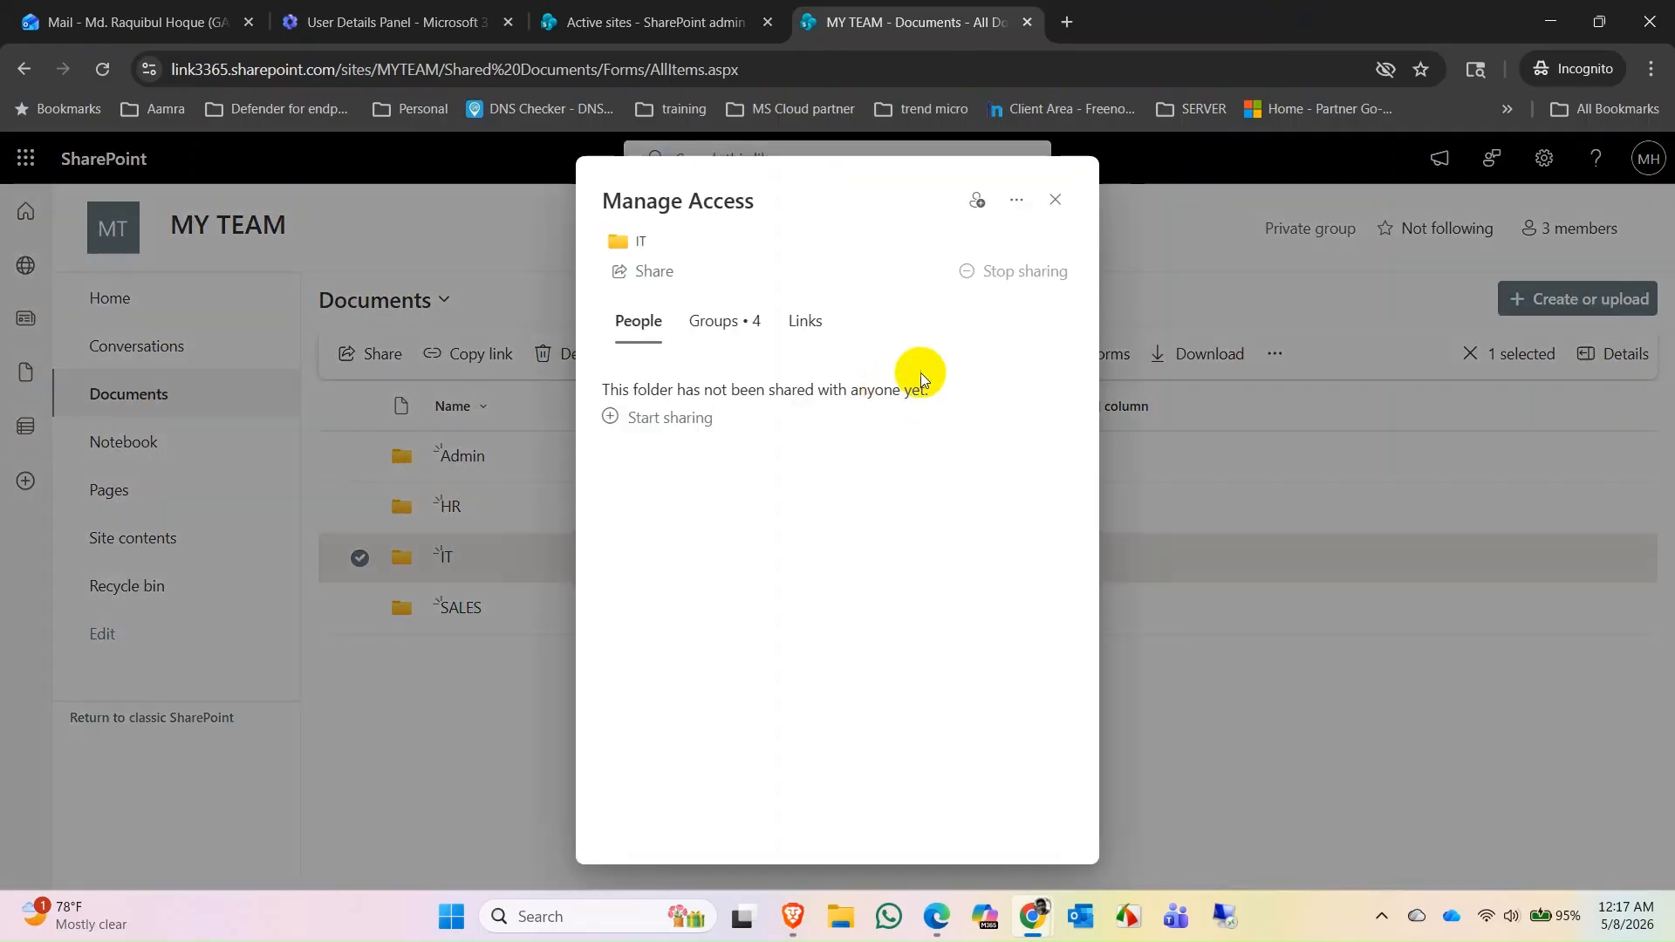
left_click(990, 234)
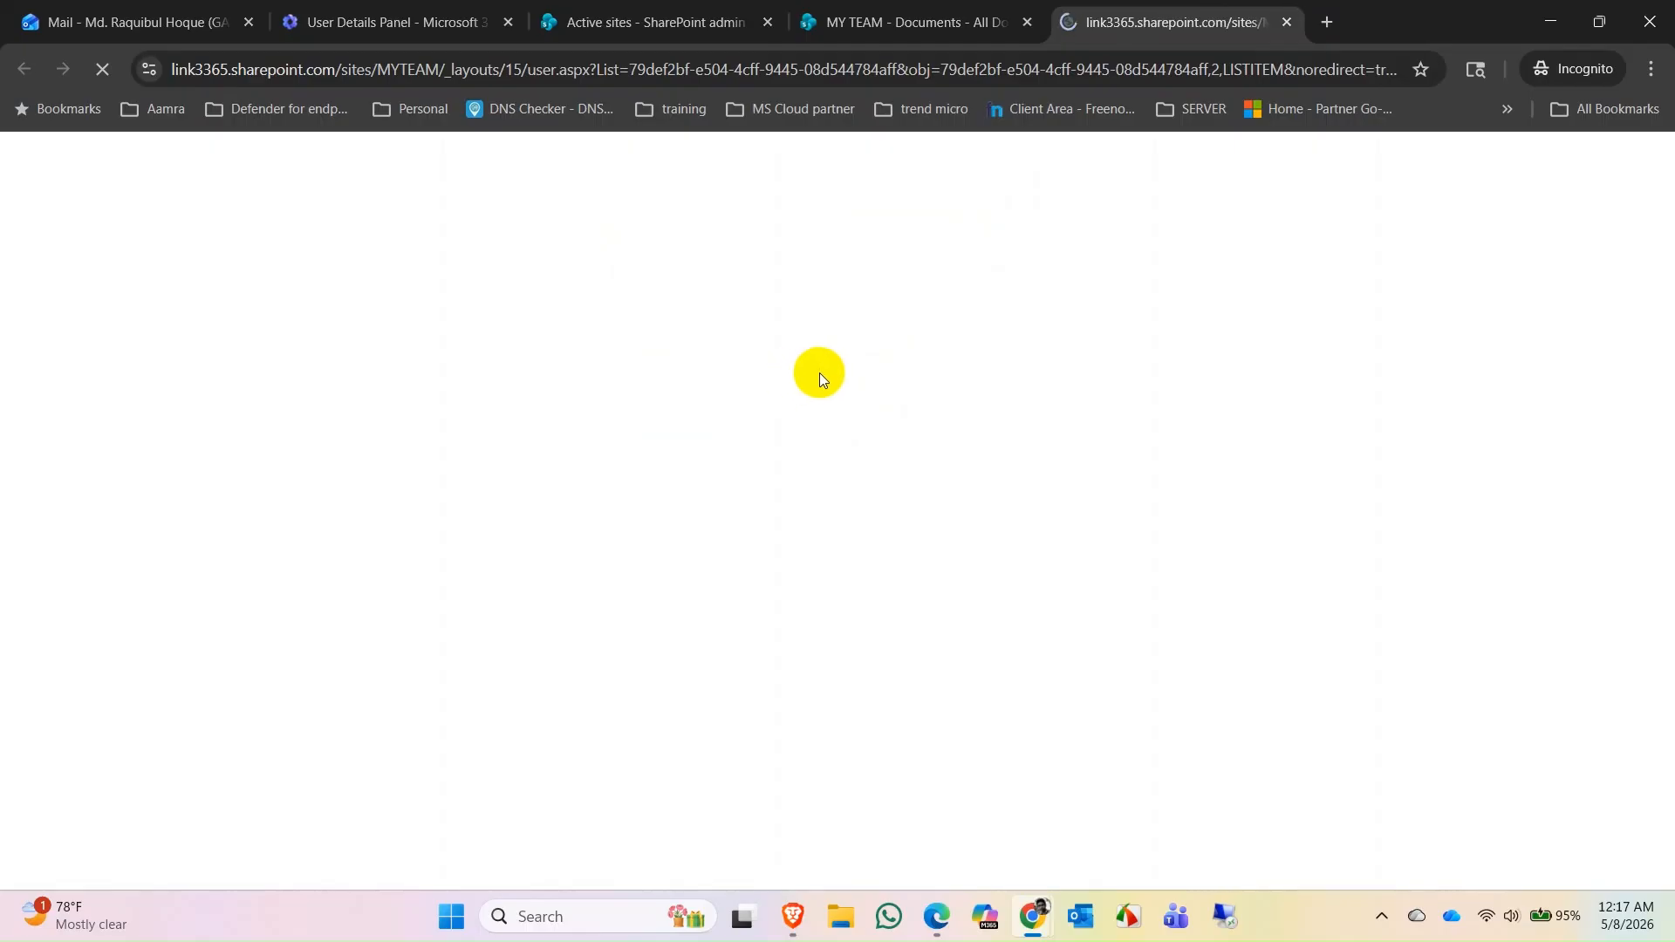
left_click(122, 286)
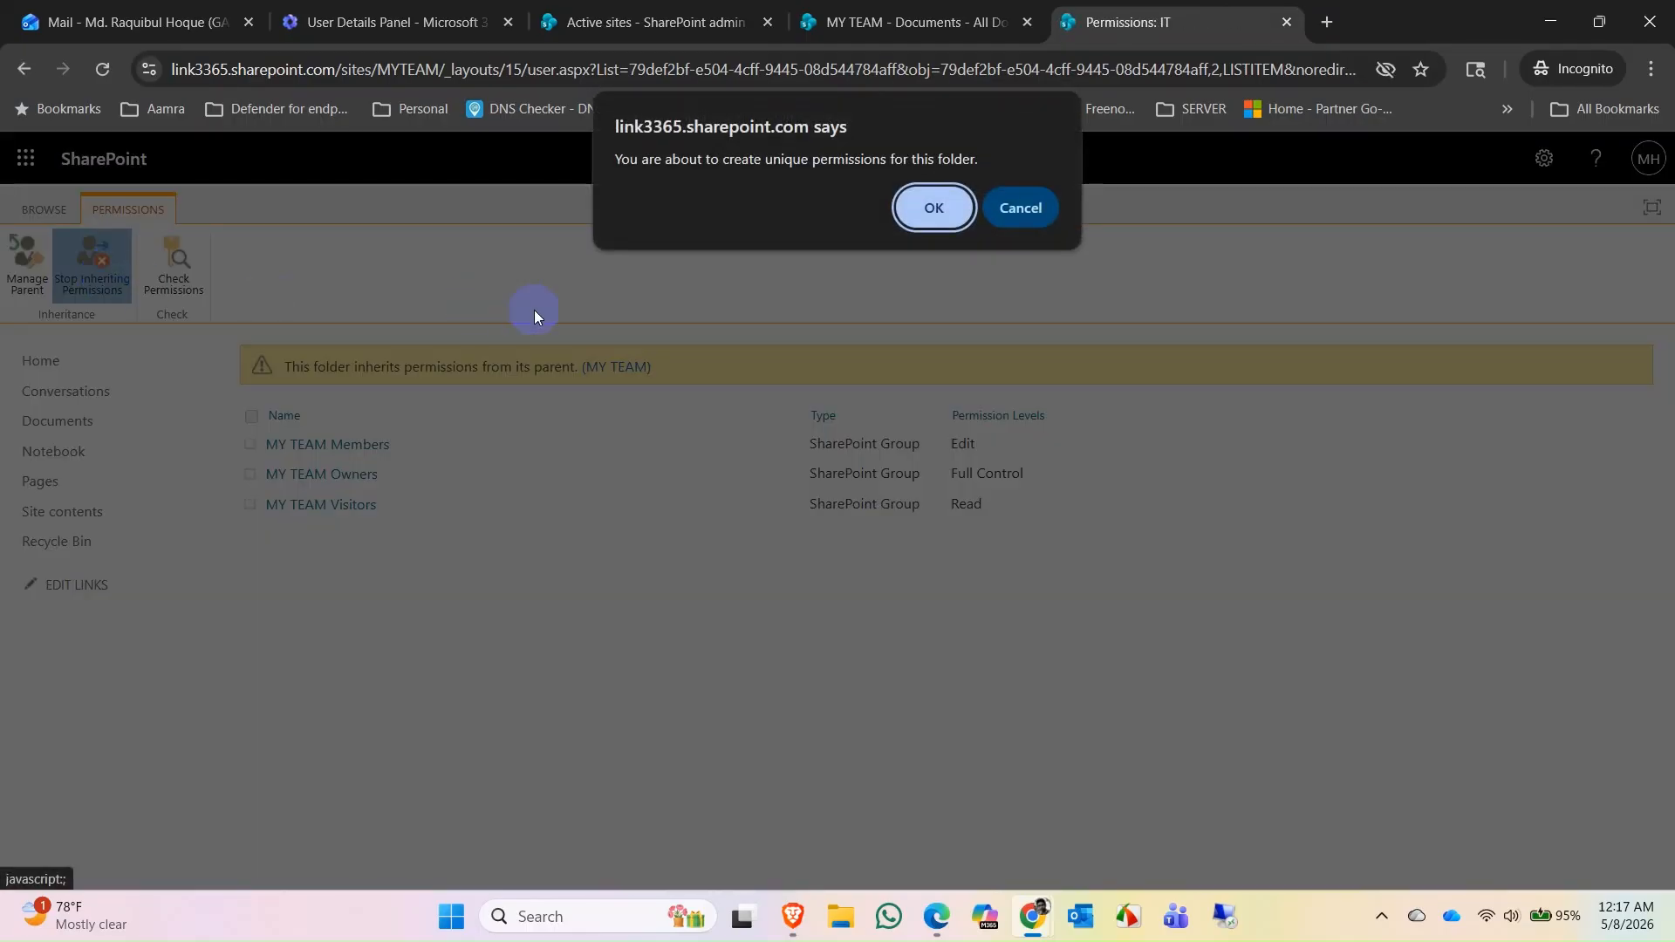
left_click(895, 214)
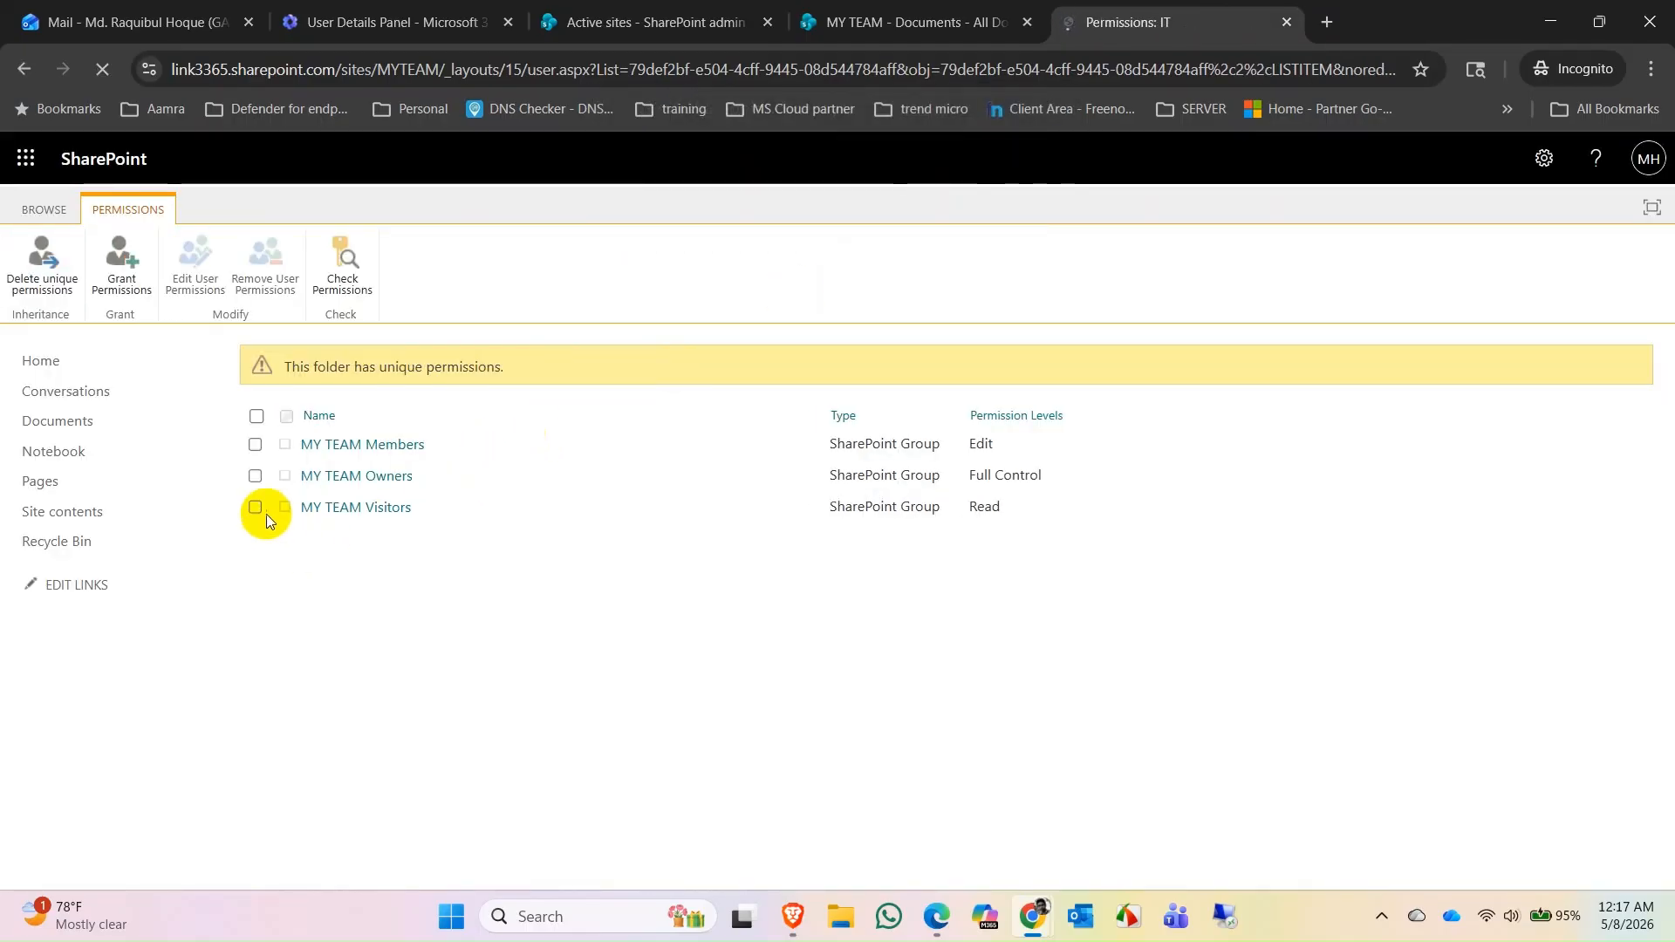
Remove the MY TEAM Members and MY TEAM Visitors groups from the IT folder's permissions, and return to the document library.
left_click(254, 444)
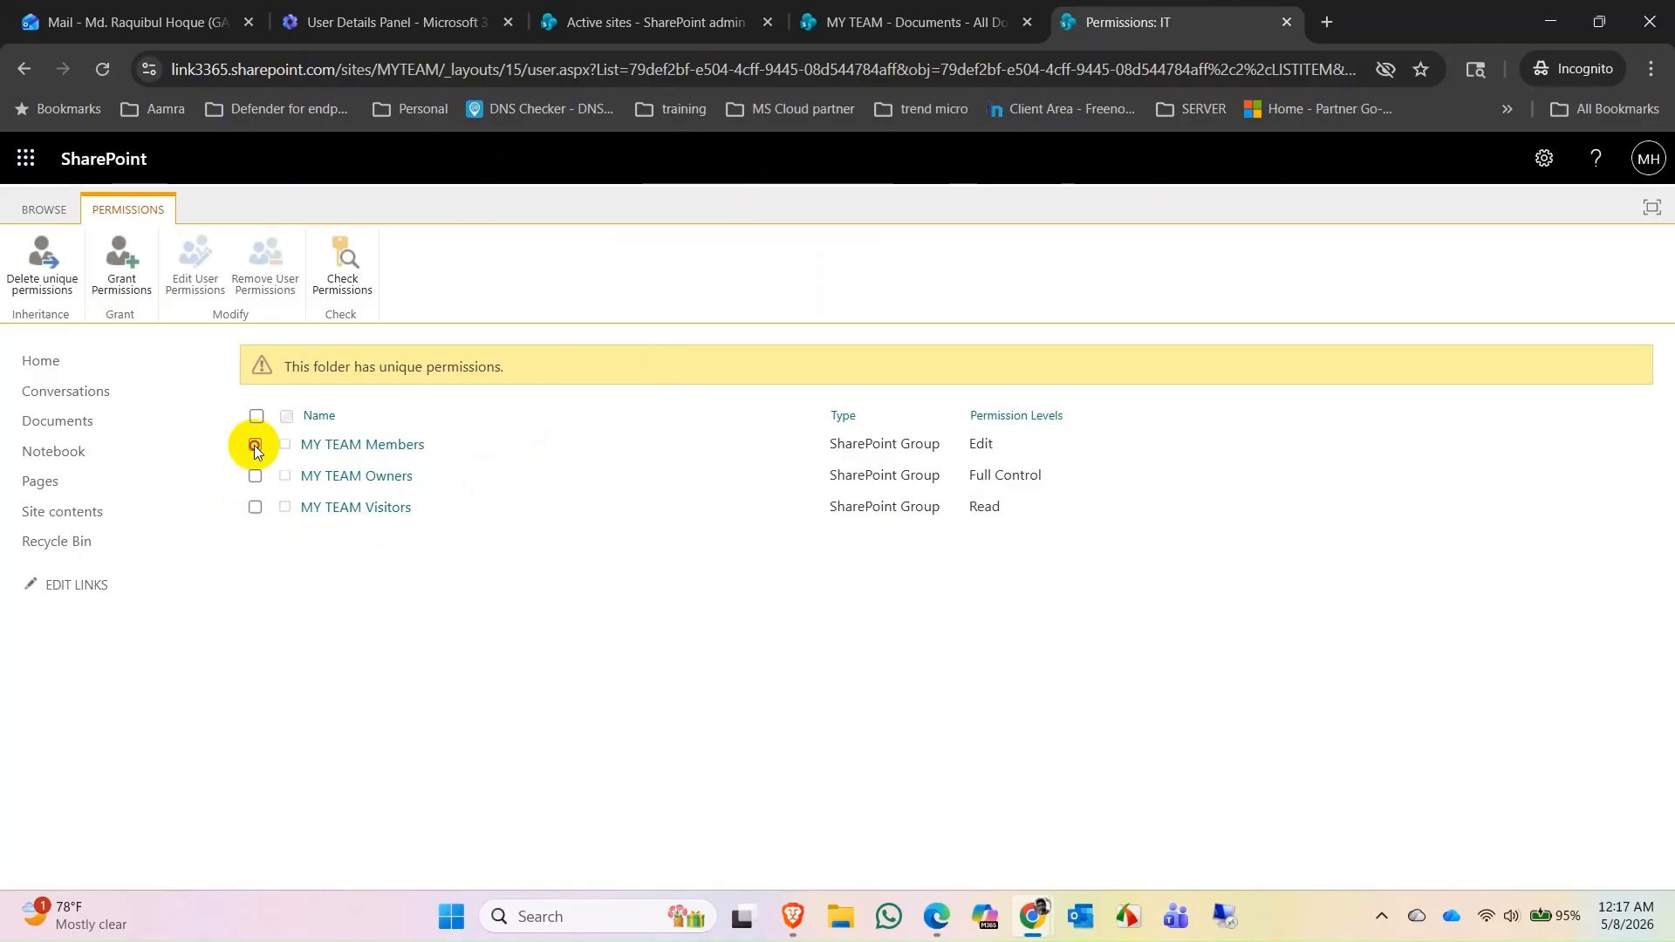
left_click(255, 507)
left_click(265, 266)
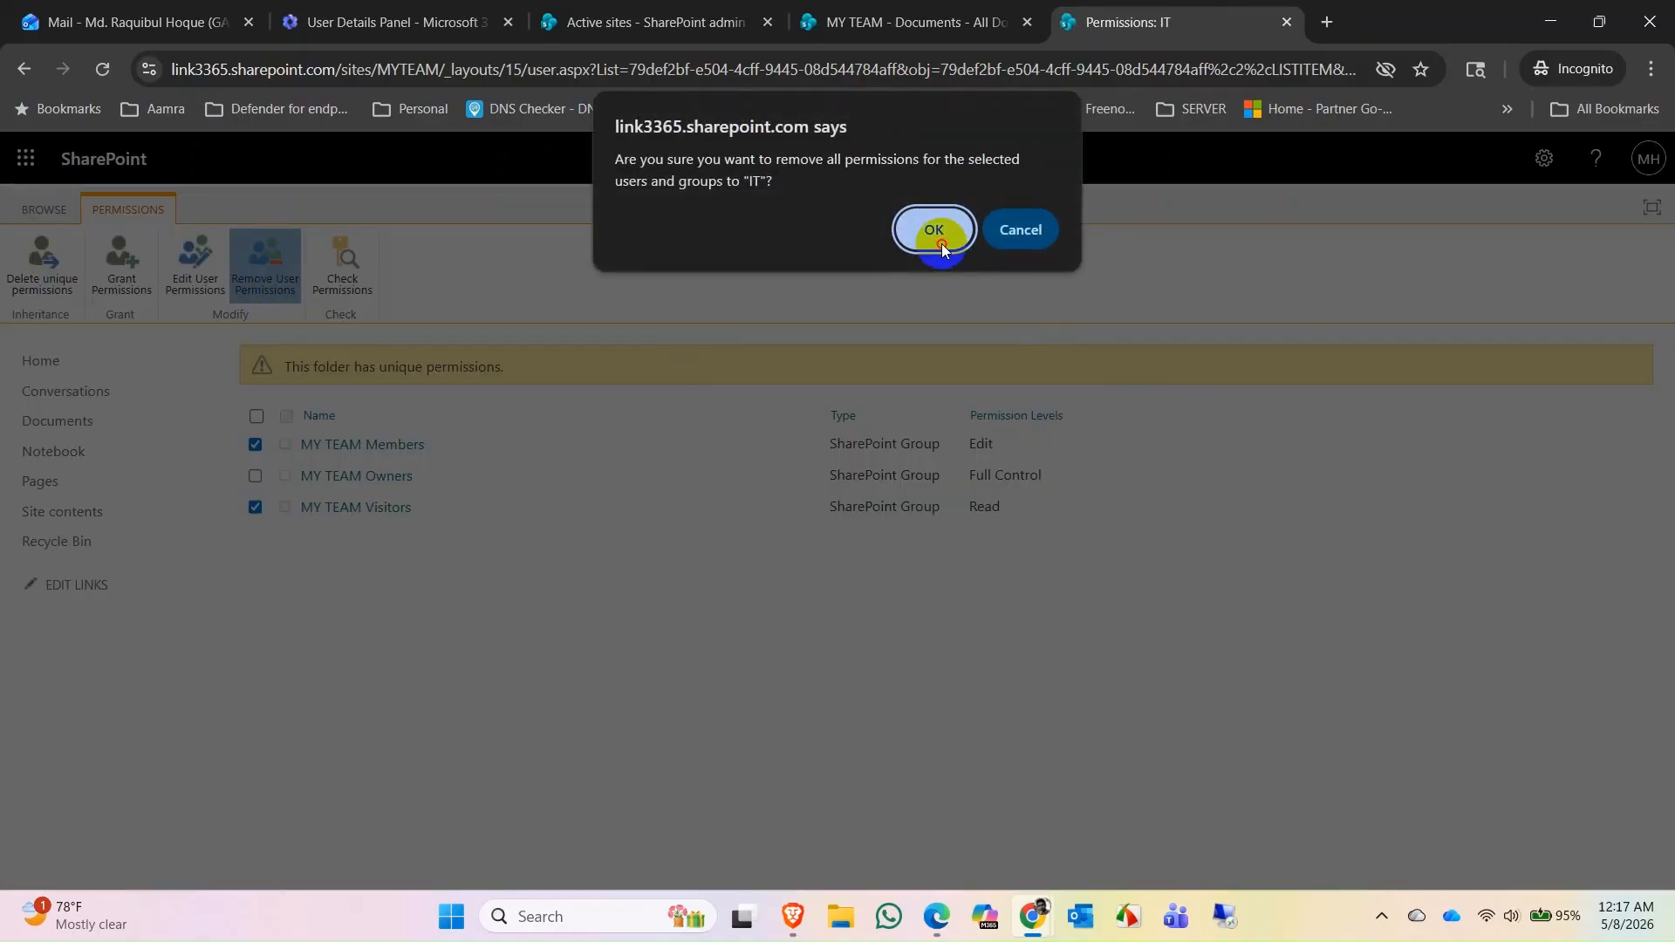
left_click(937, 230)
left_click(1287, 22)
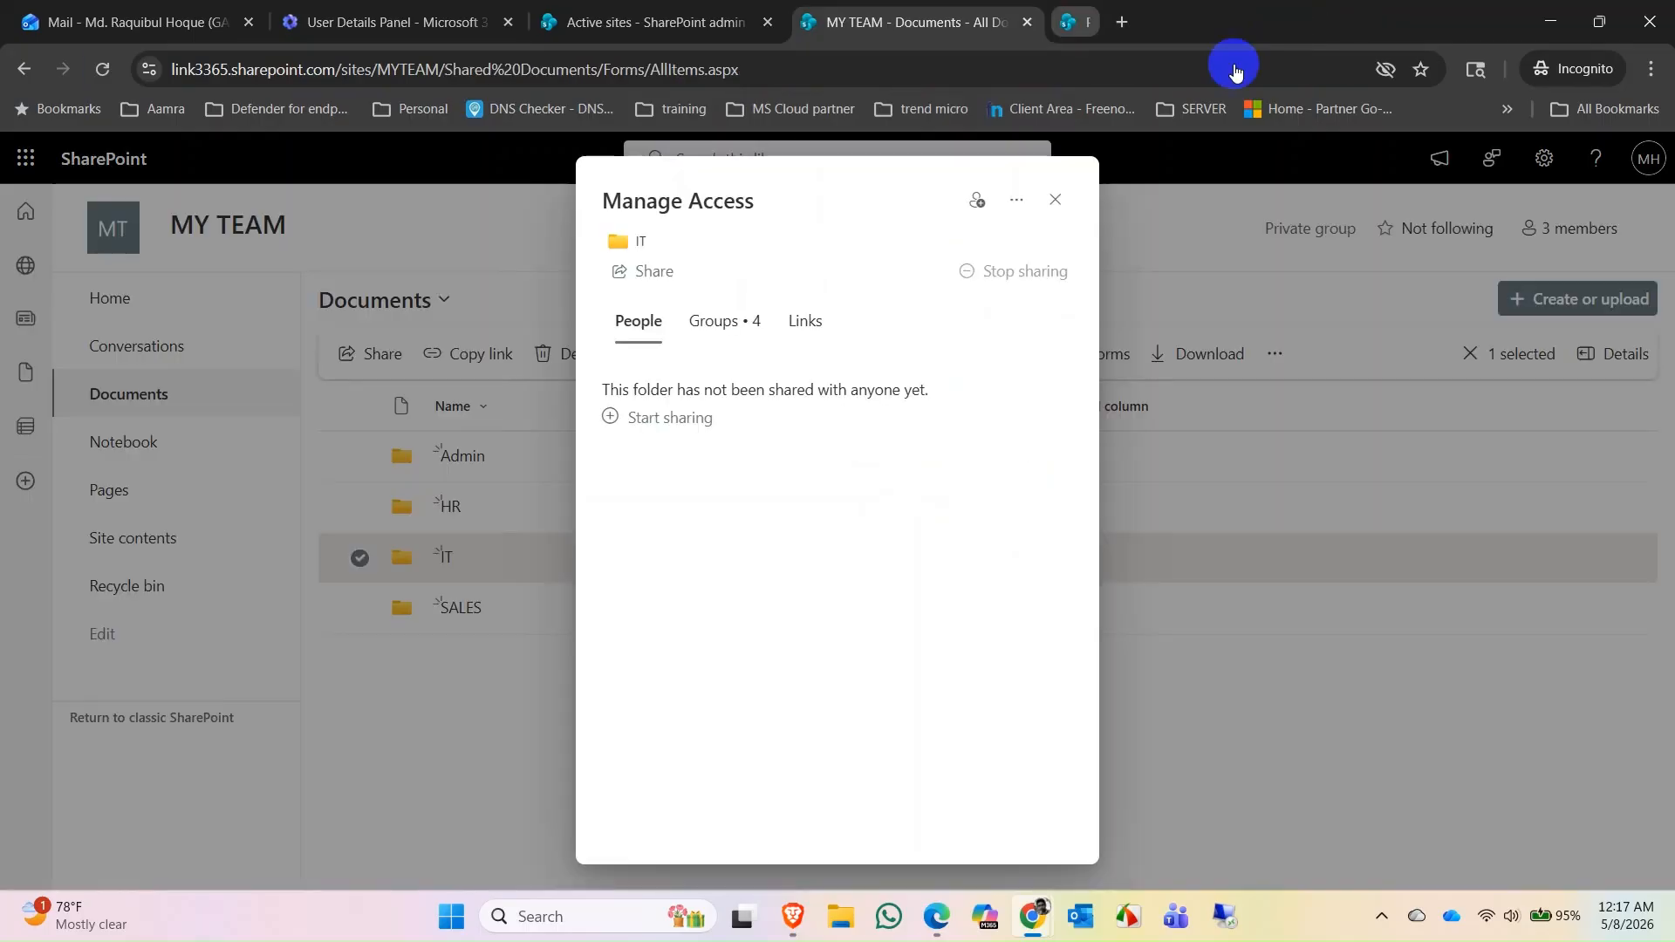
left_click(1055, 202)
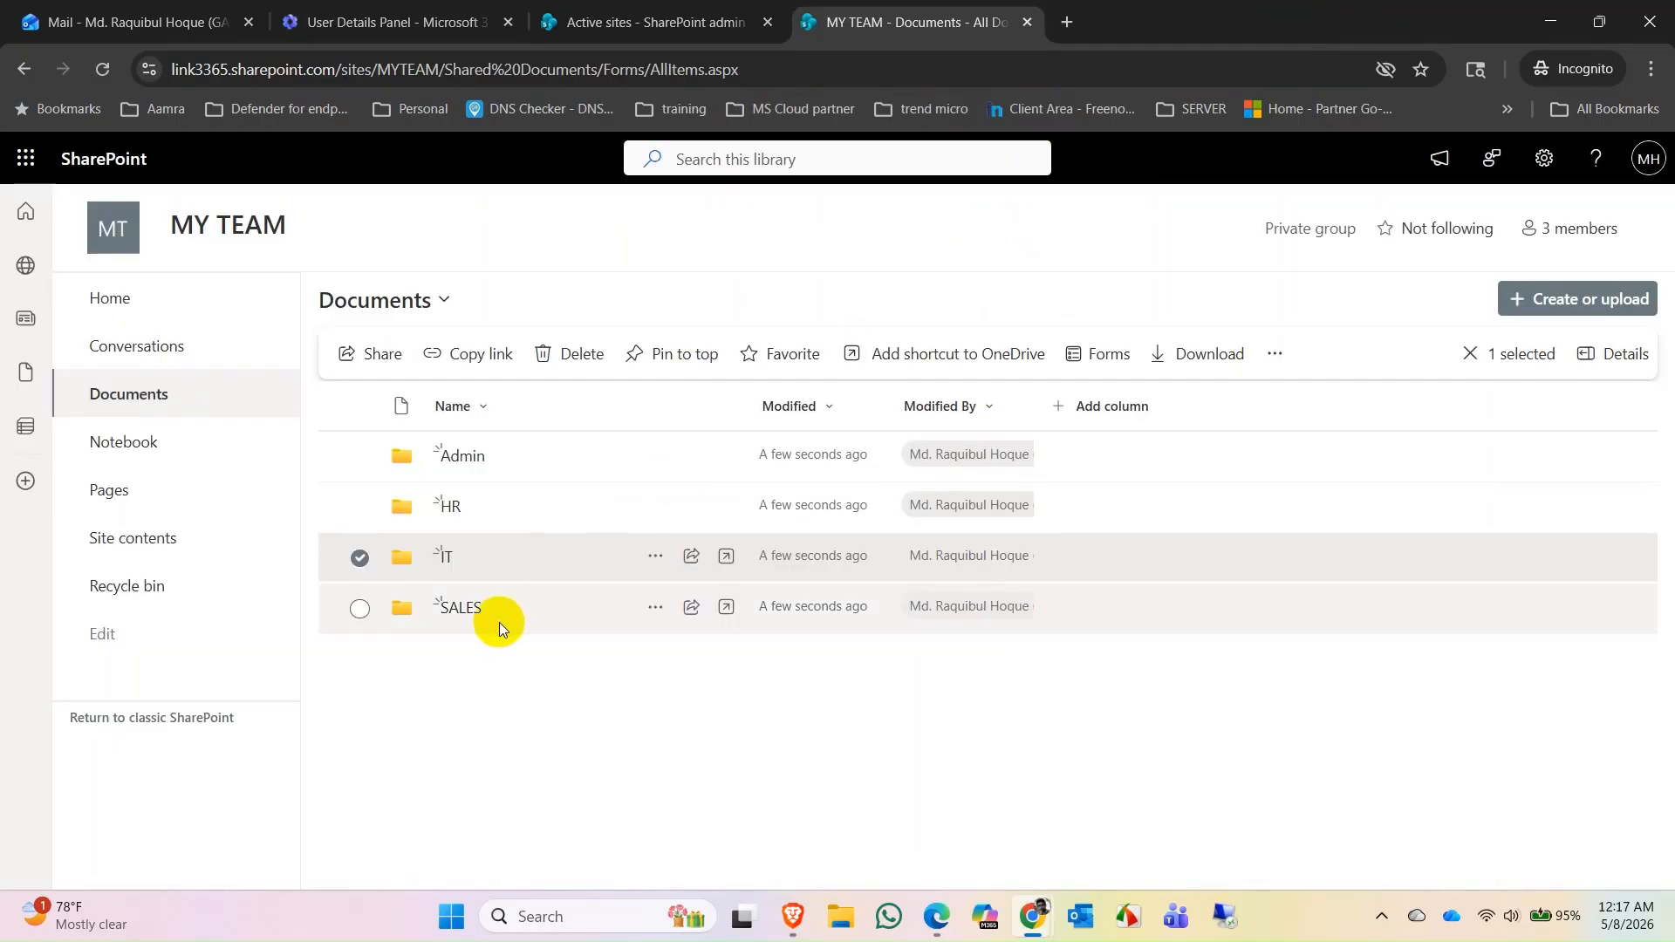
Open the SALES folder's advanced permission settings and stop inheriting permissions from the parent site.
left_click(655, 607)
left_click(746, 333)
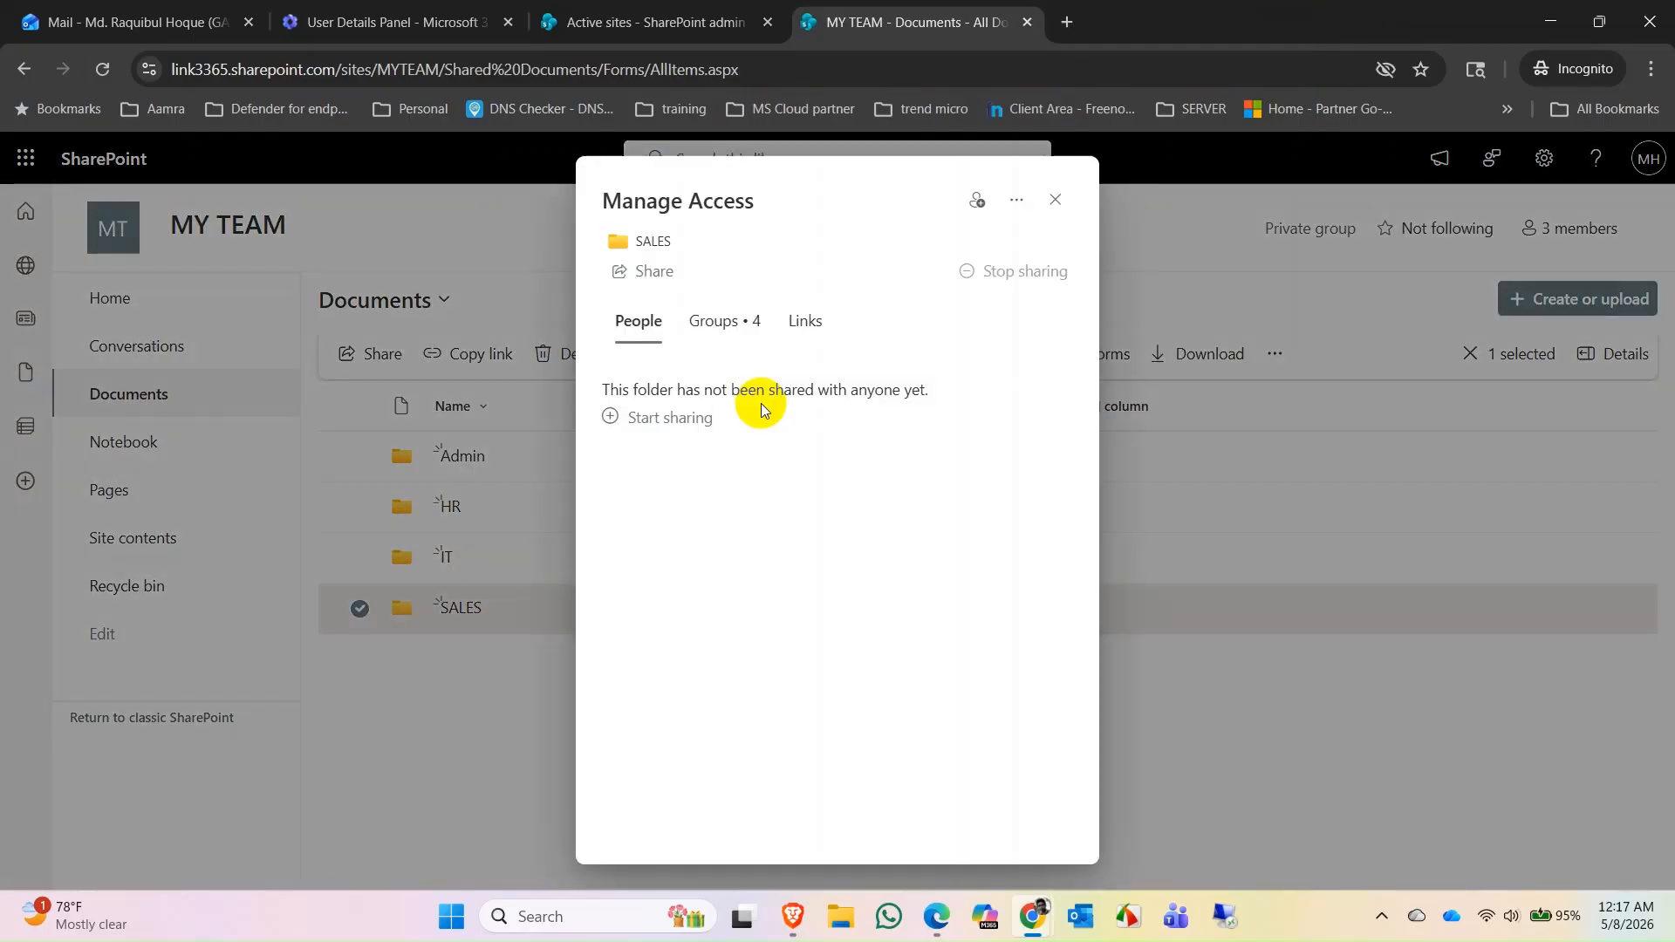
left_click(1016, 200)
left_click(929, 241)
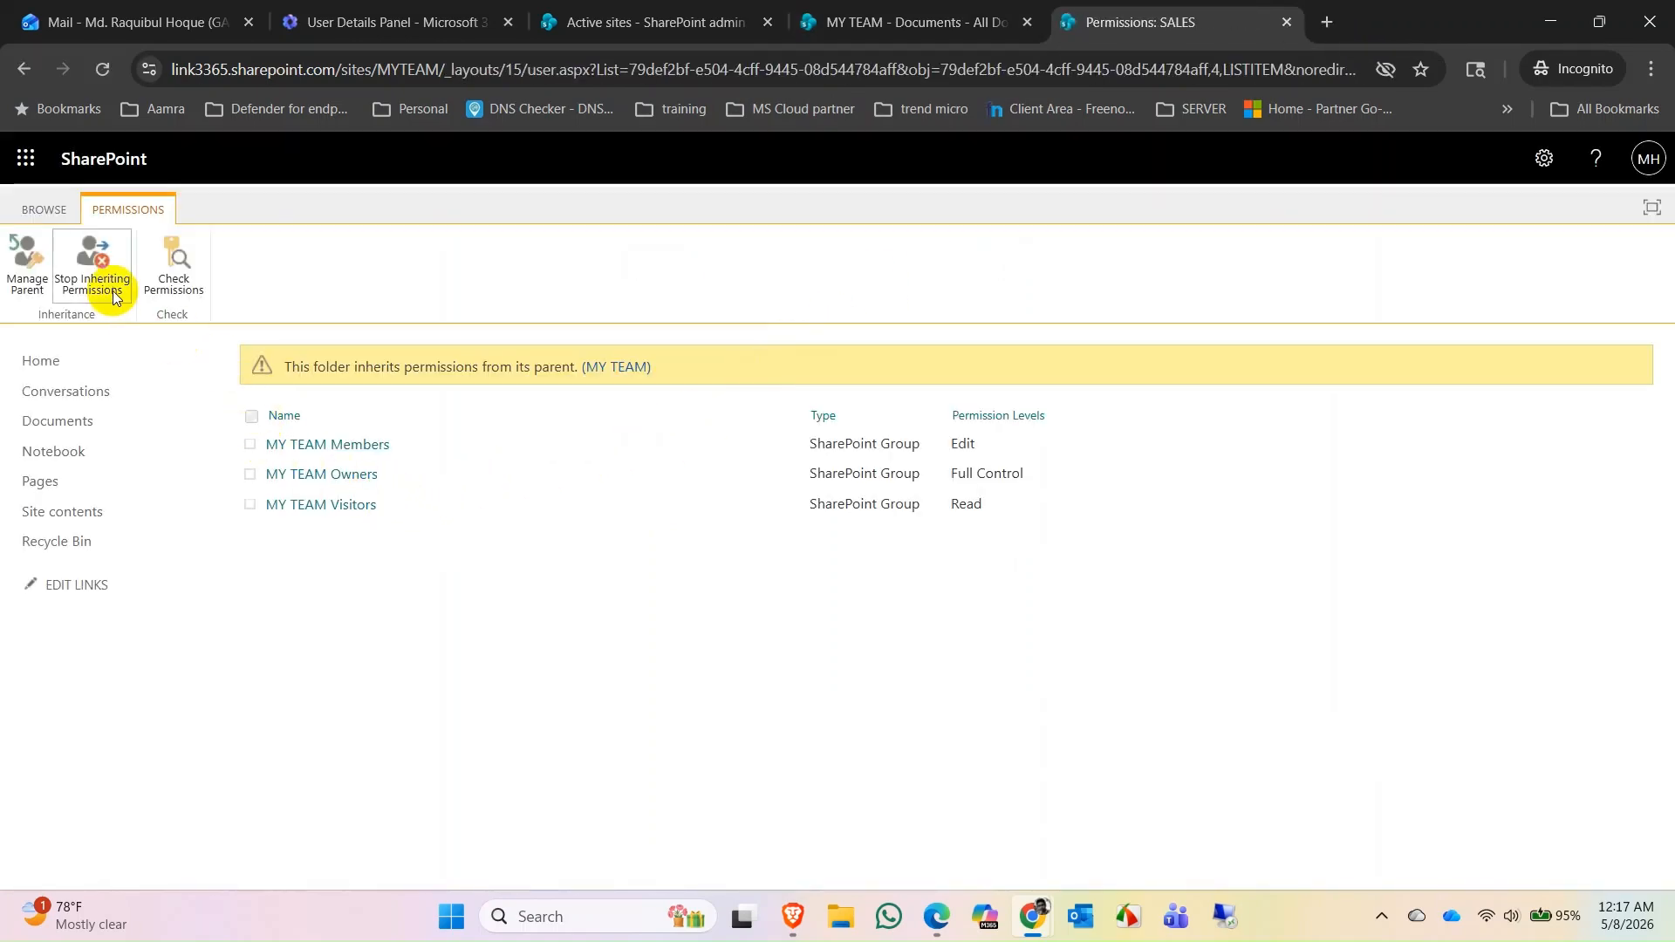
left_click(98, 278)
left_click(925, 208)
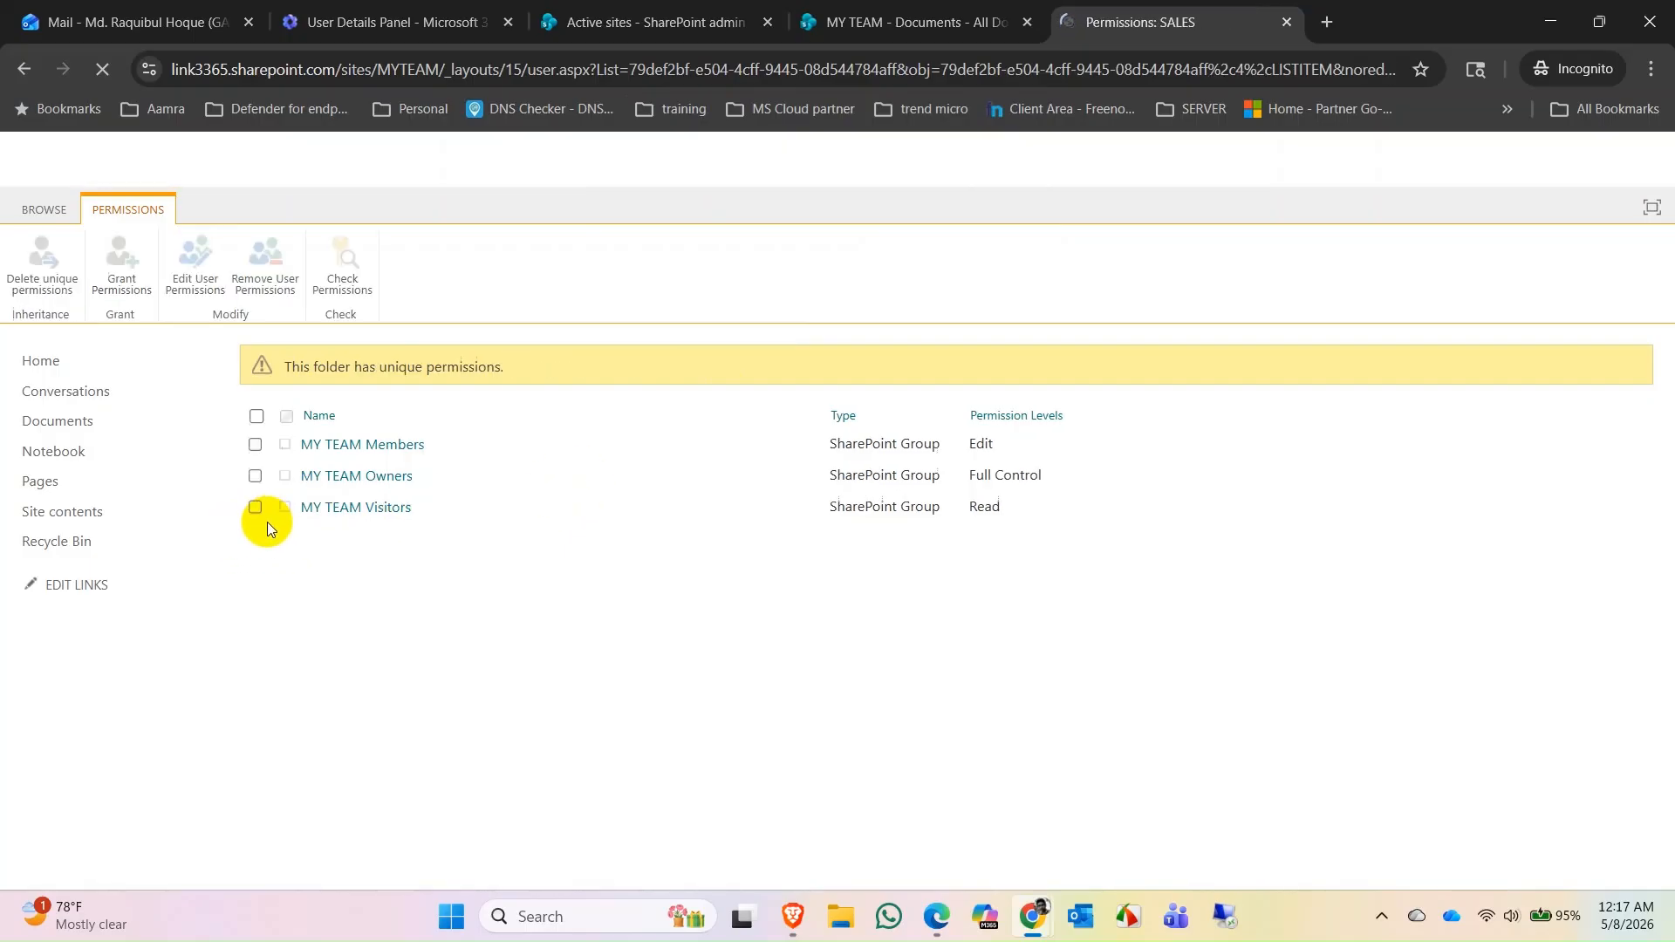
Remove the MY TEAM Members and MY TEAM Visitors groups from the SALES folder's permissions, and return to the document library.
left_click(254, 506)
left_click(255, 444)
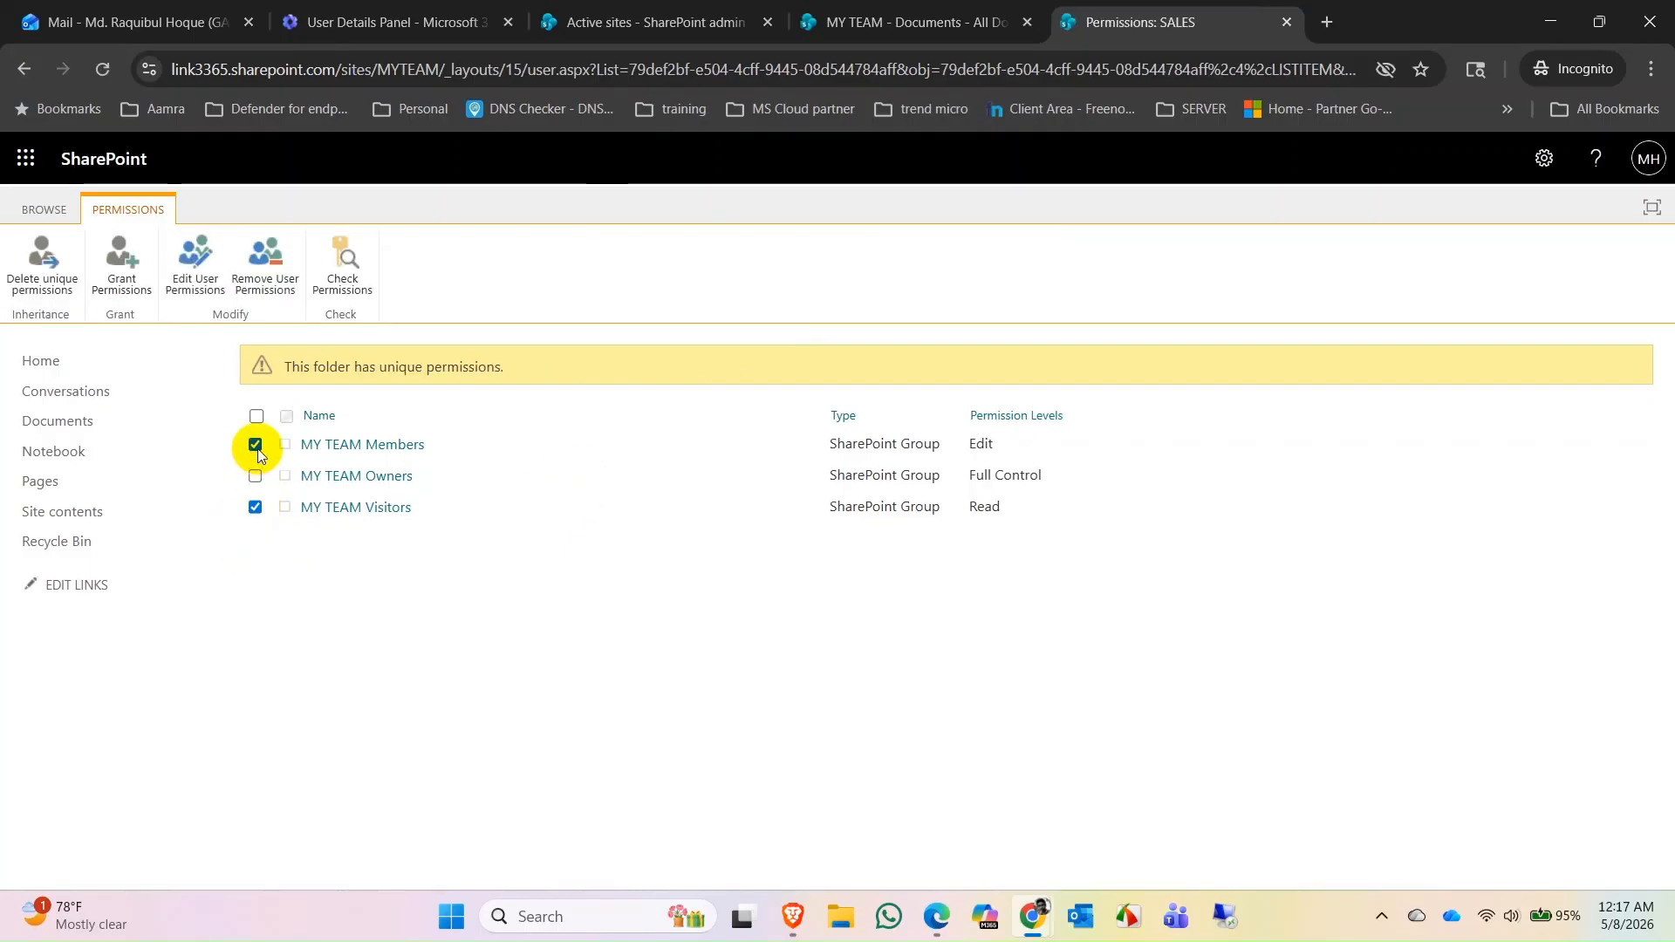
left_click(249, 284)
left_click(933, 225)
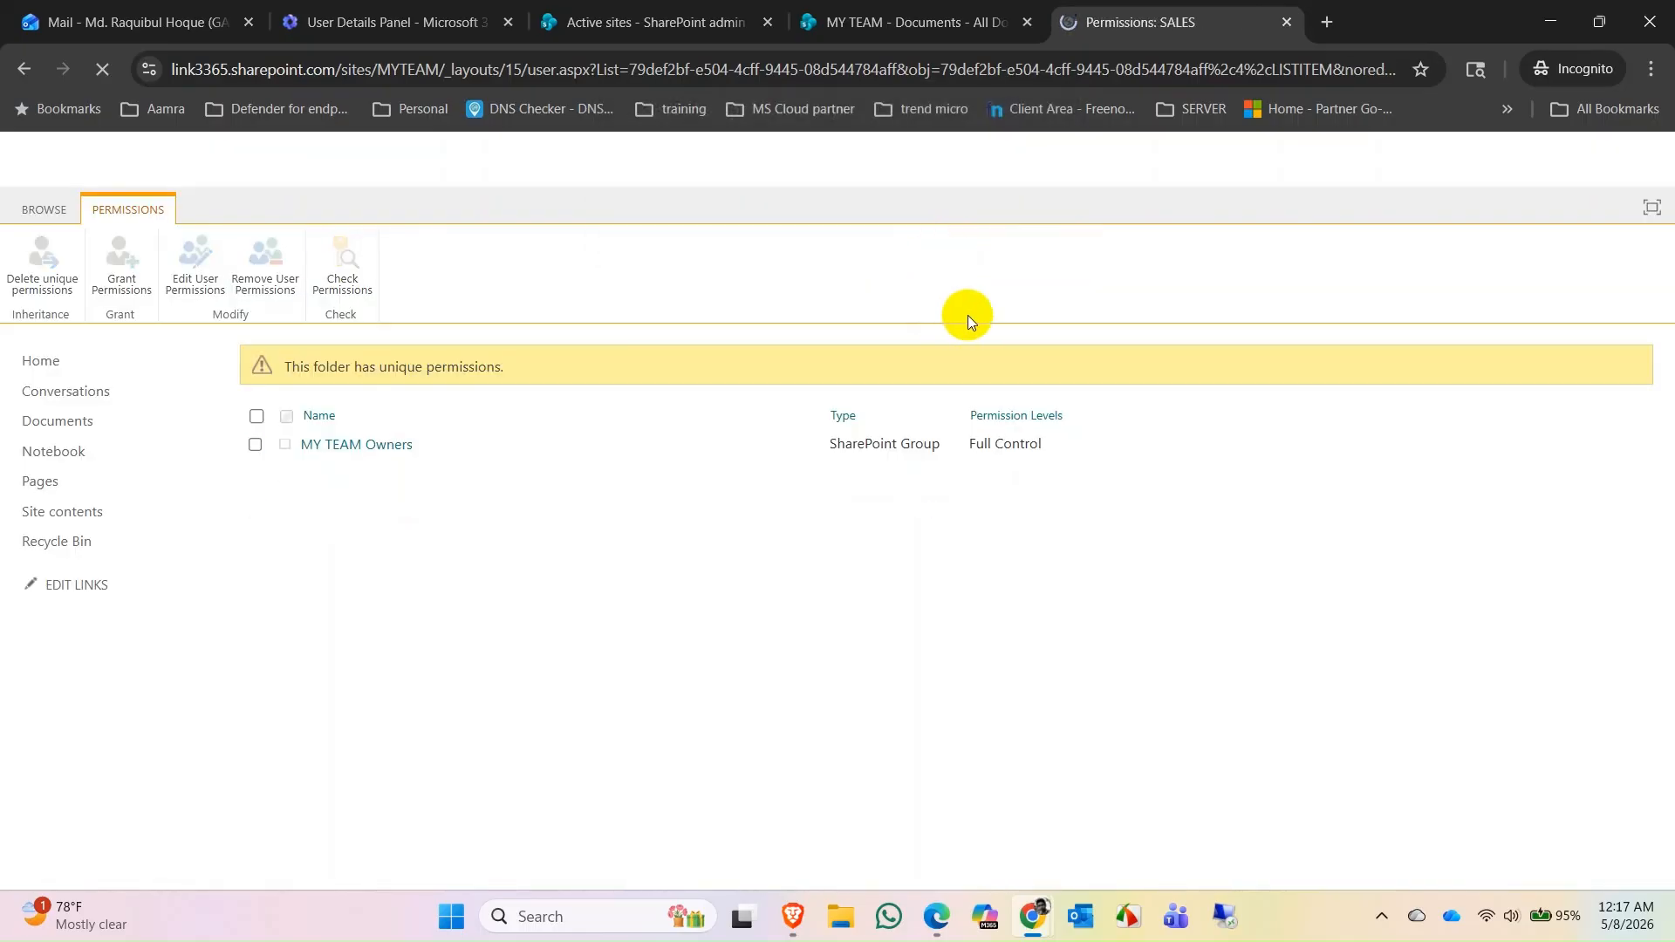
left_click(1287, 22)
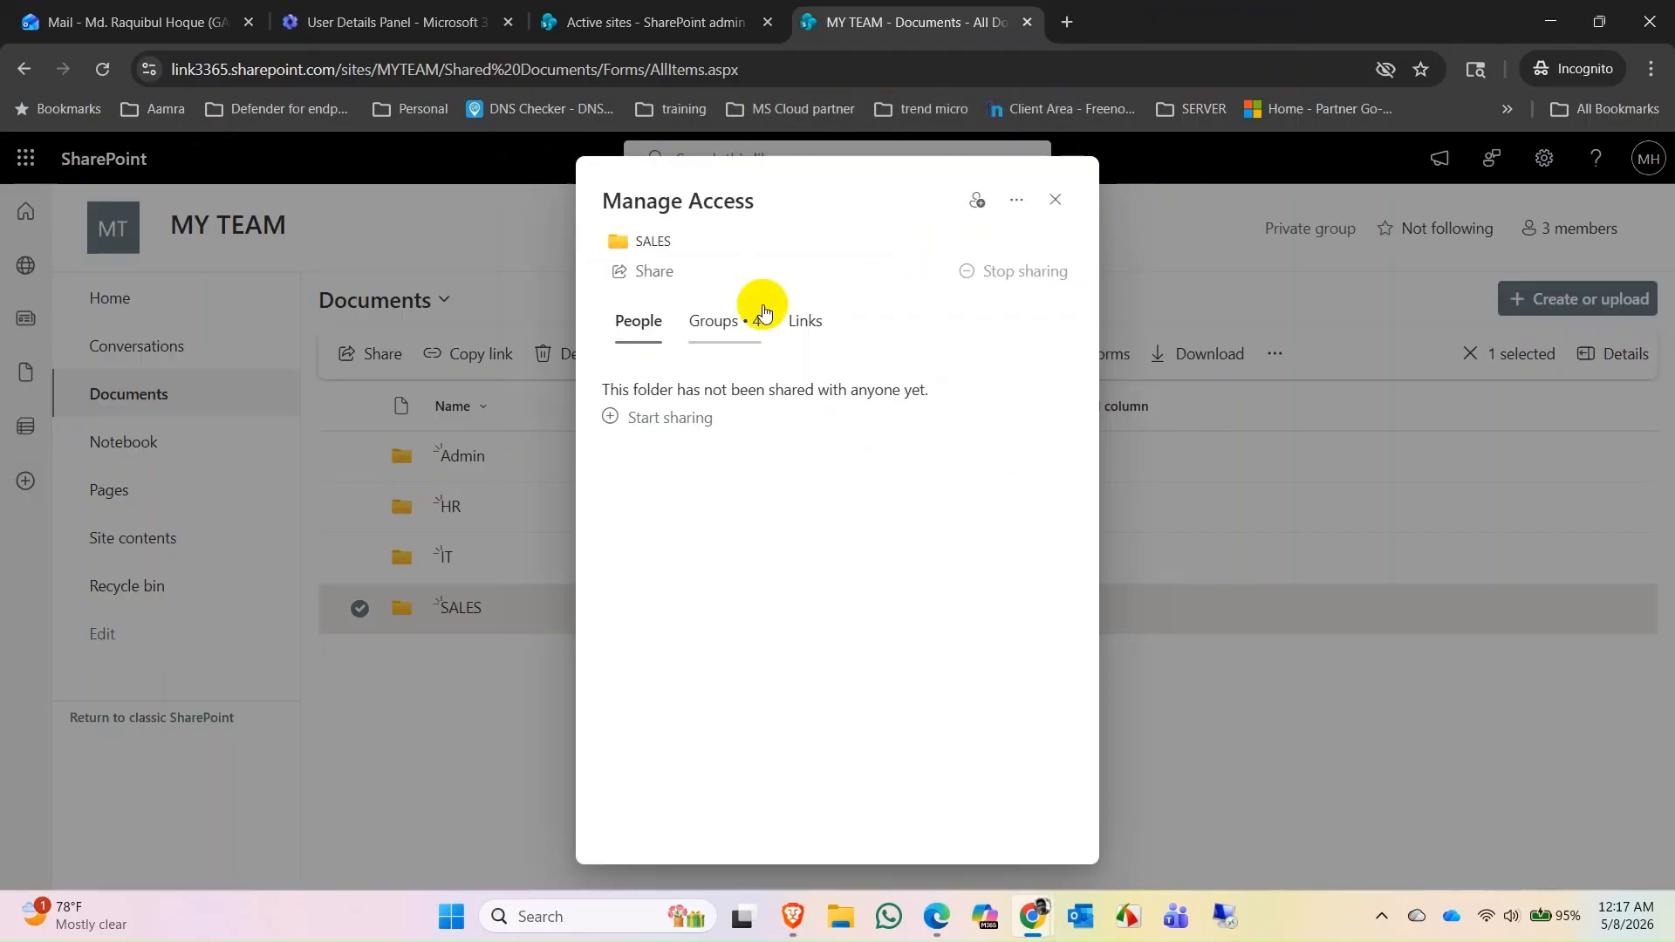
left_click(1054, 202)
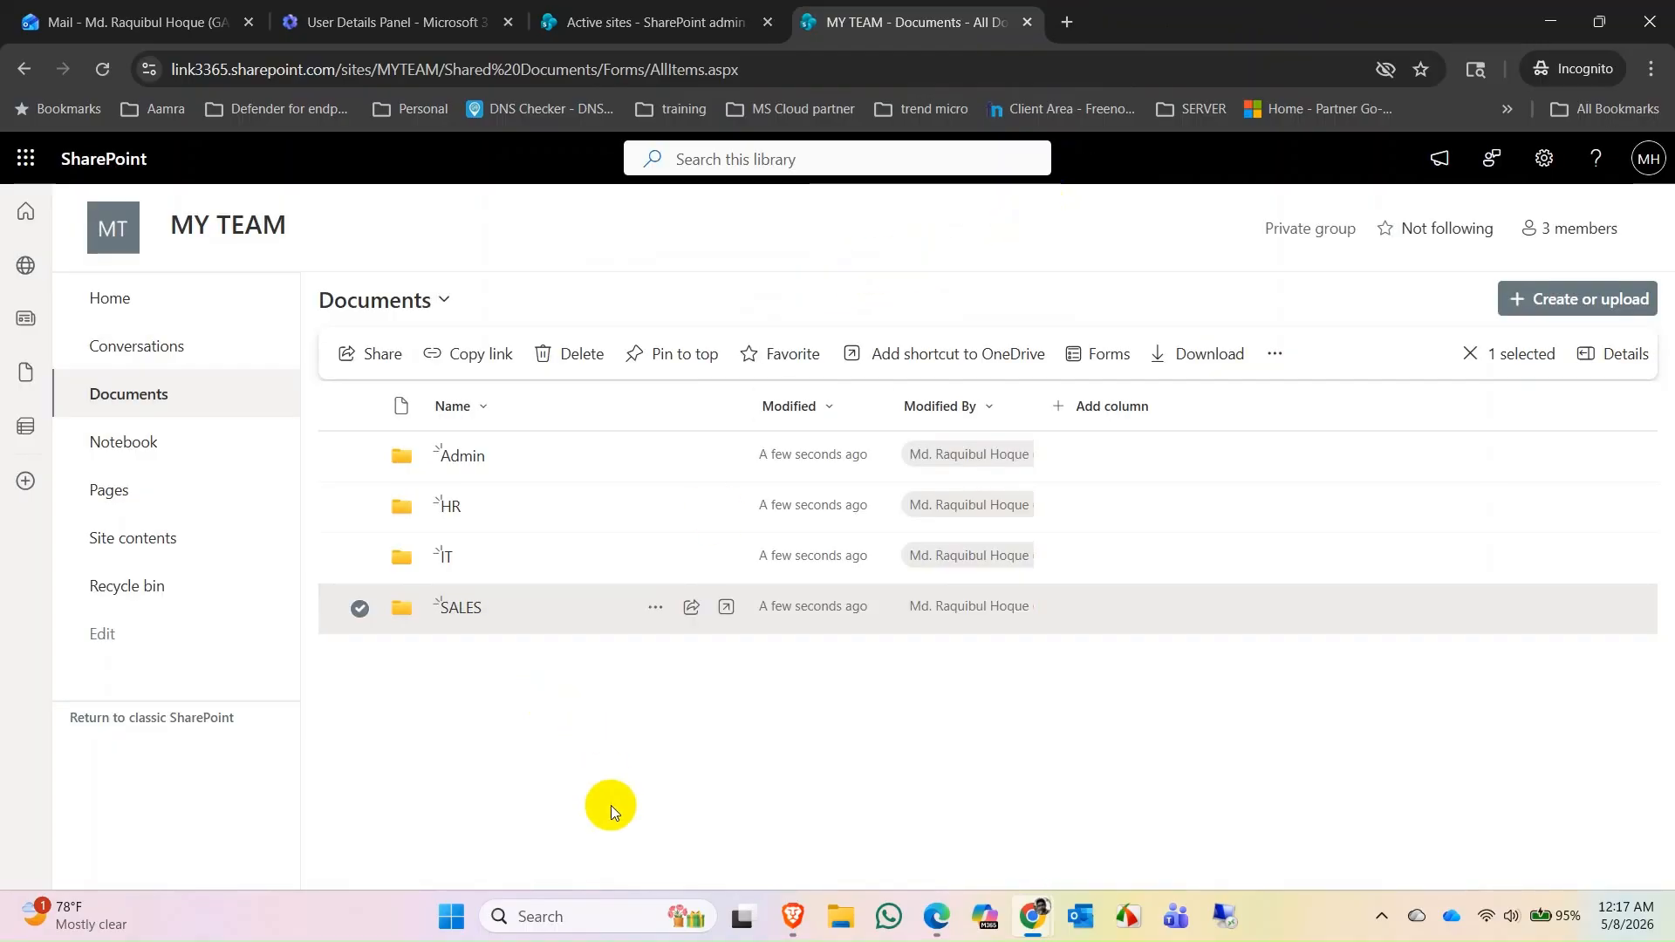
Switch to Brave, reload the document library to check which folders this account can see, and dismiss the introductory tips.
left_click(790, 916)
left_click(90, 67)
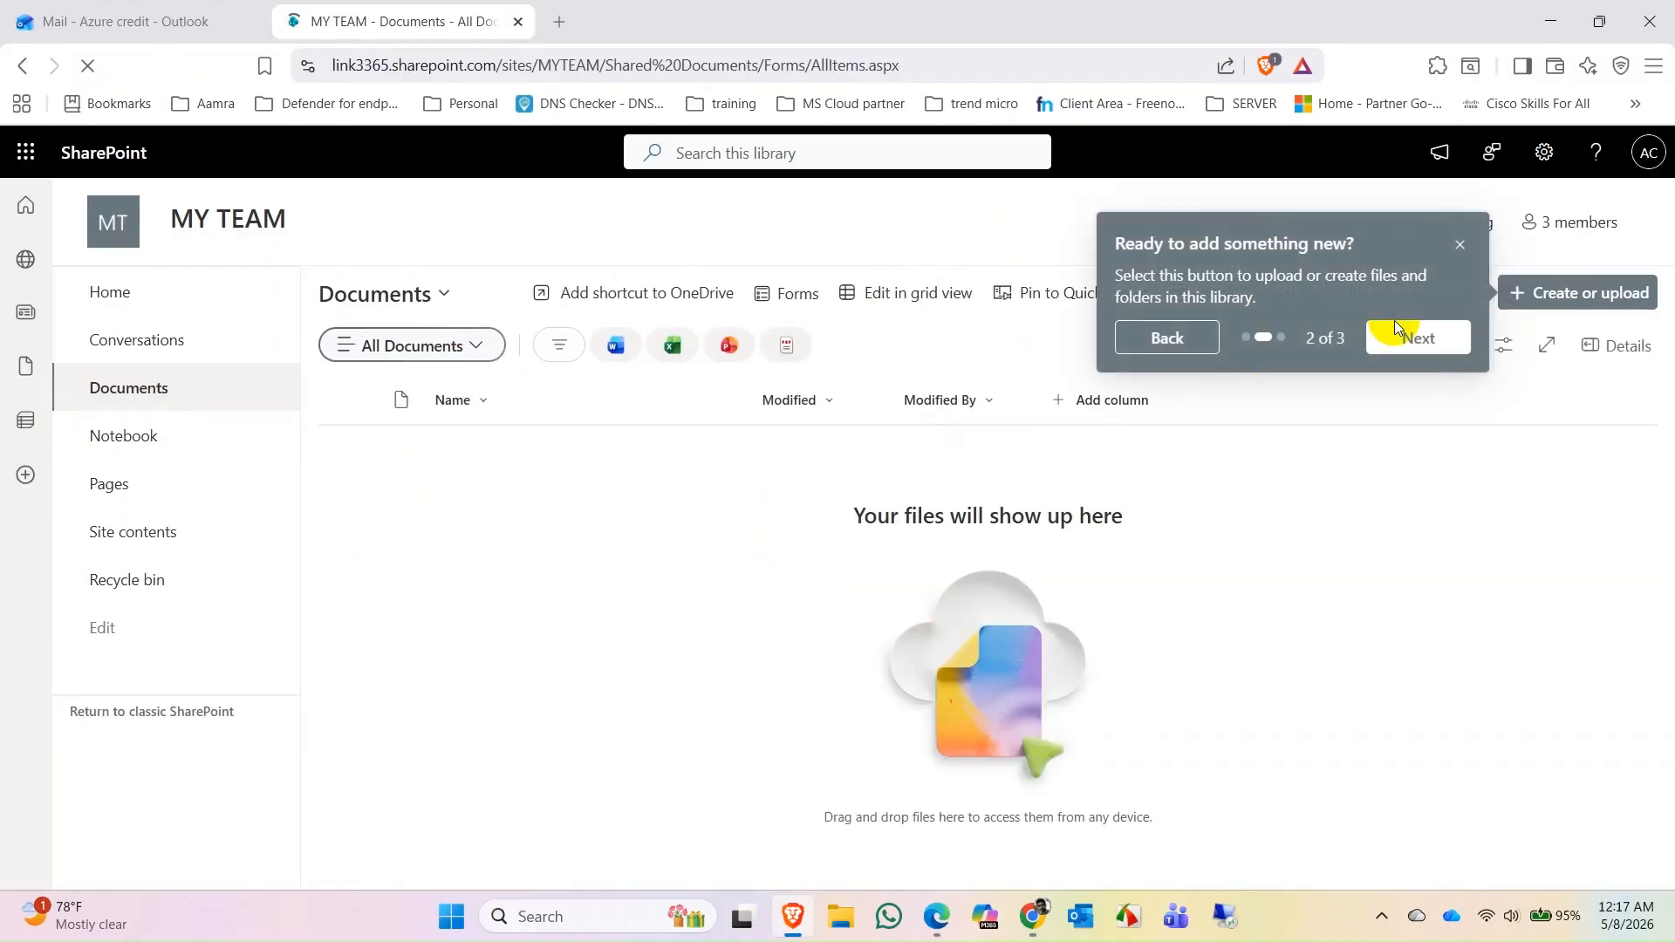
left_click(1455, 248)
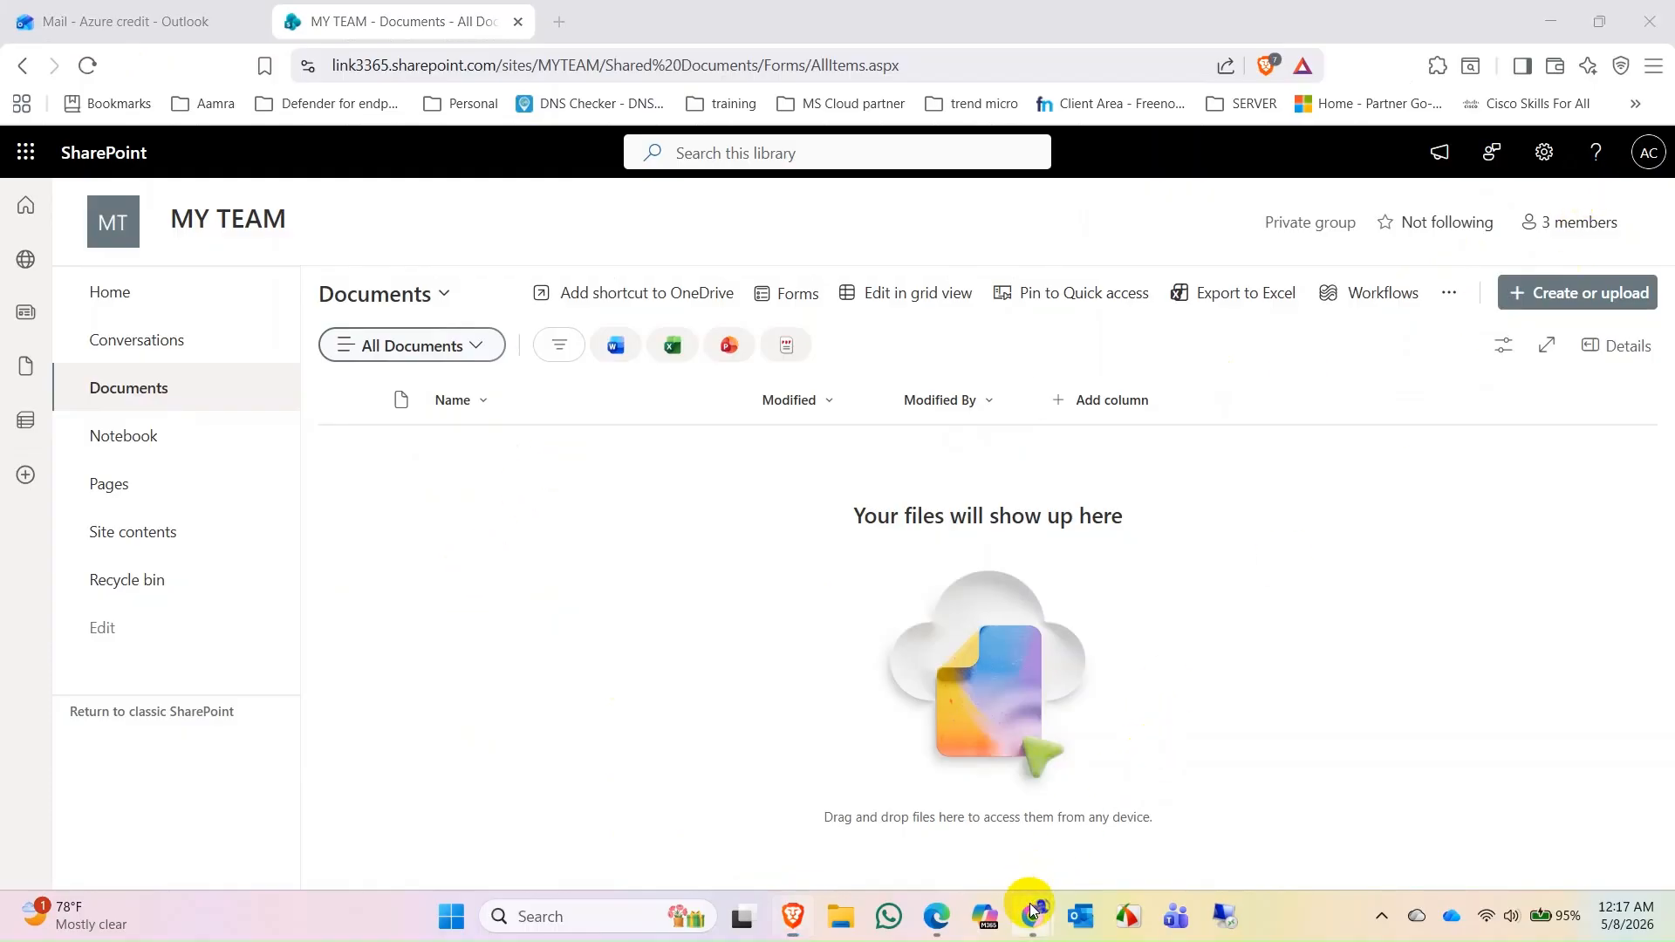
Close the ChatGPT browser window, switch to Microsoft Edge, and reload the document library to check that account's folder visibility.
mouse_move(1032, 911)
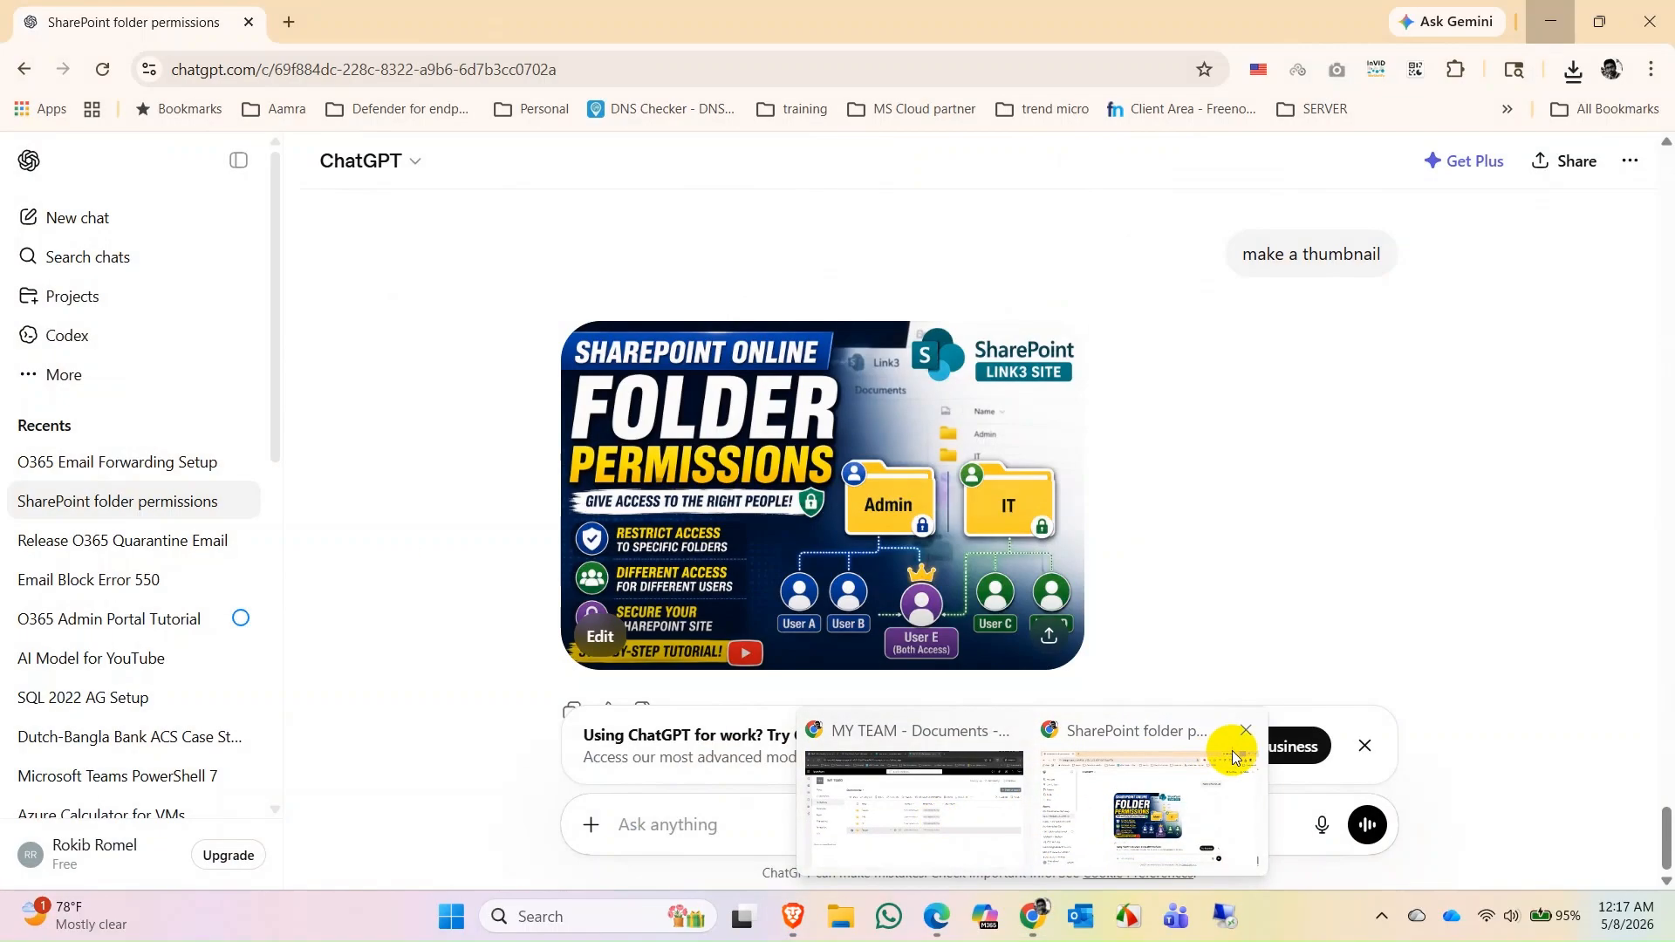
left_click(1246, 732)
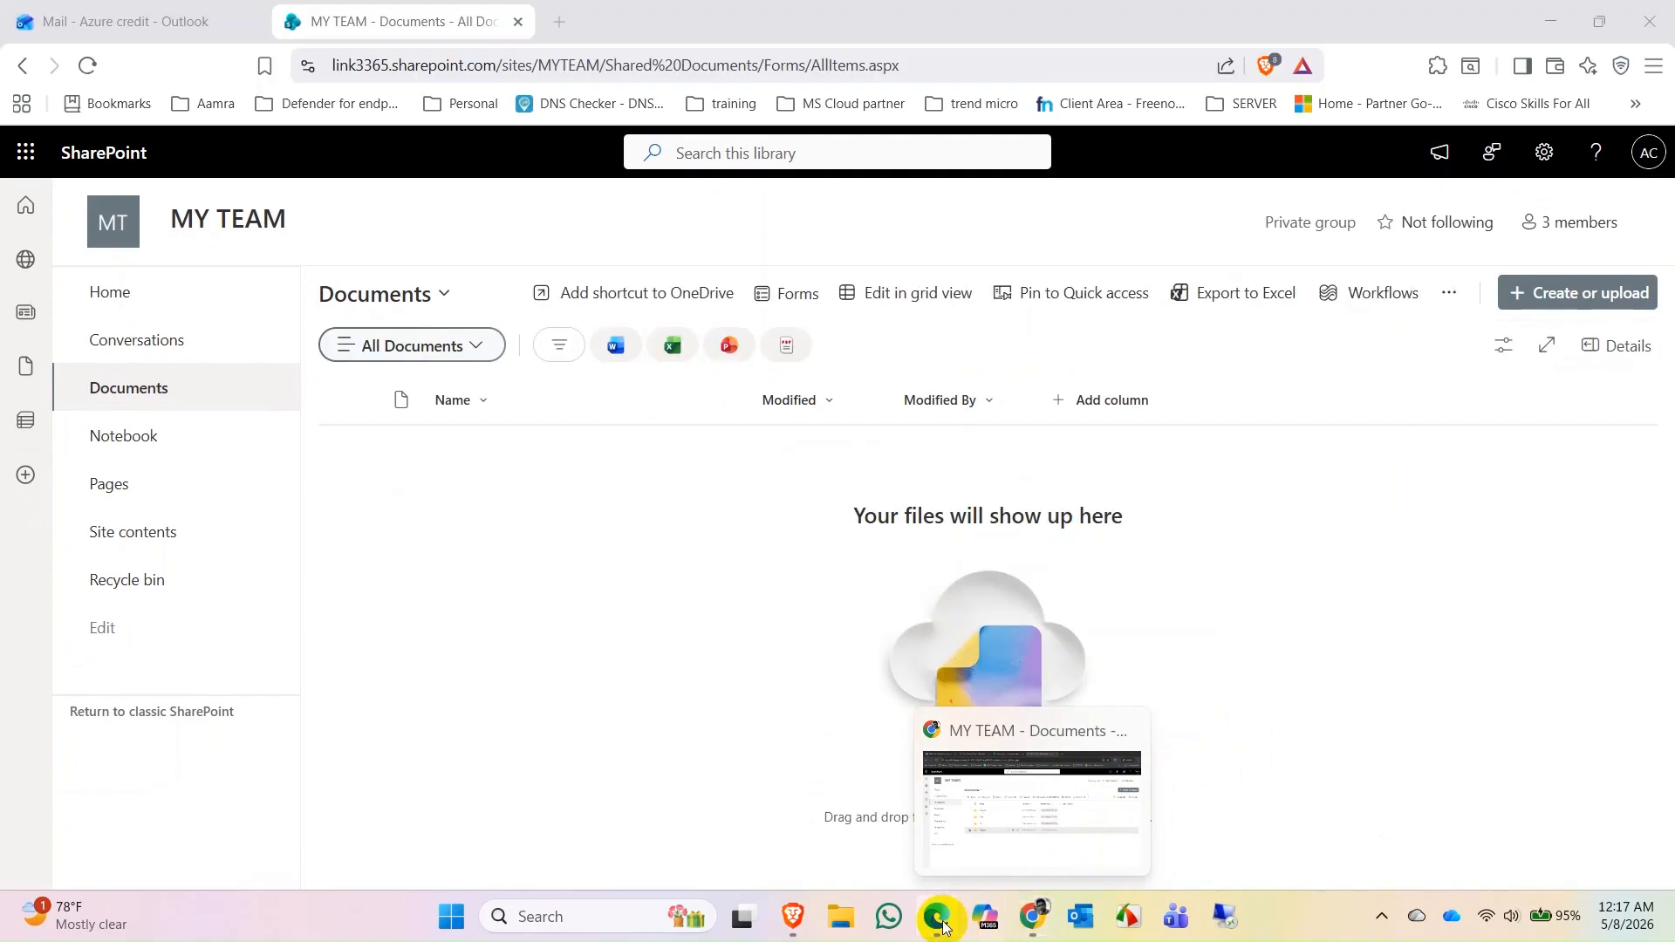
left_click(936, 916)
left_click(61, 65)
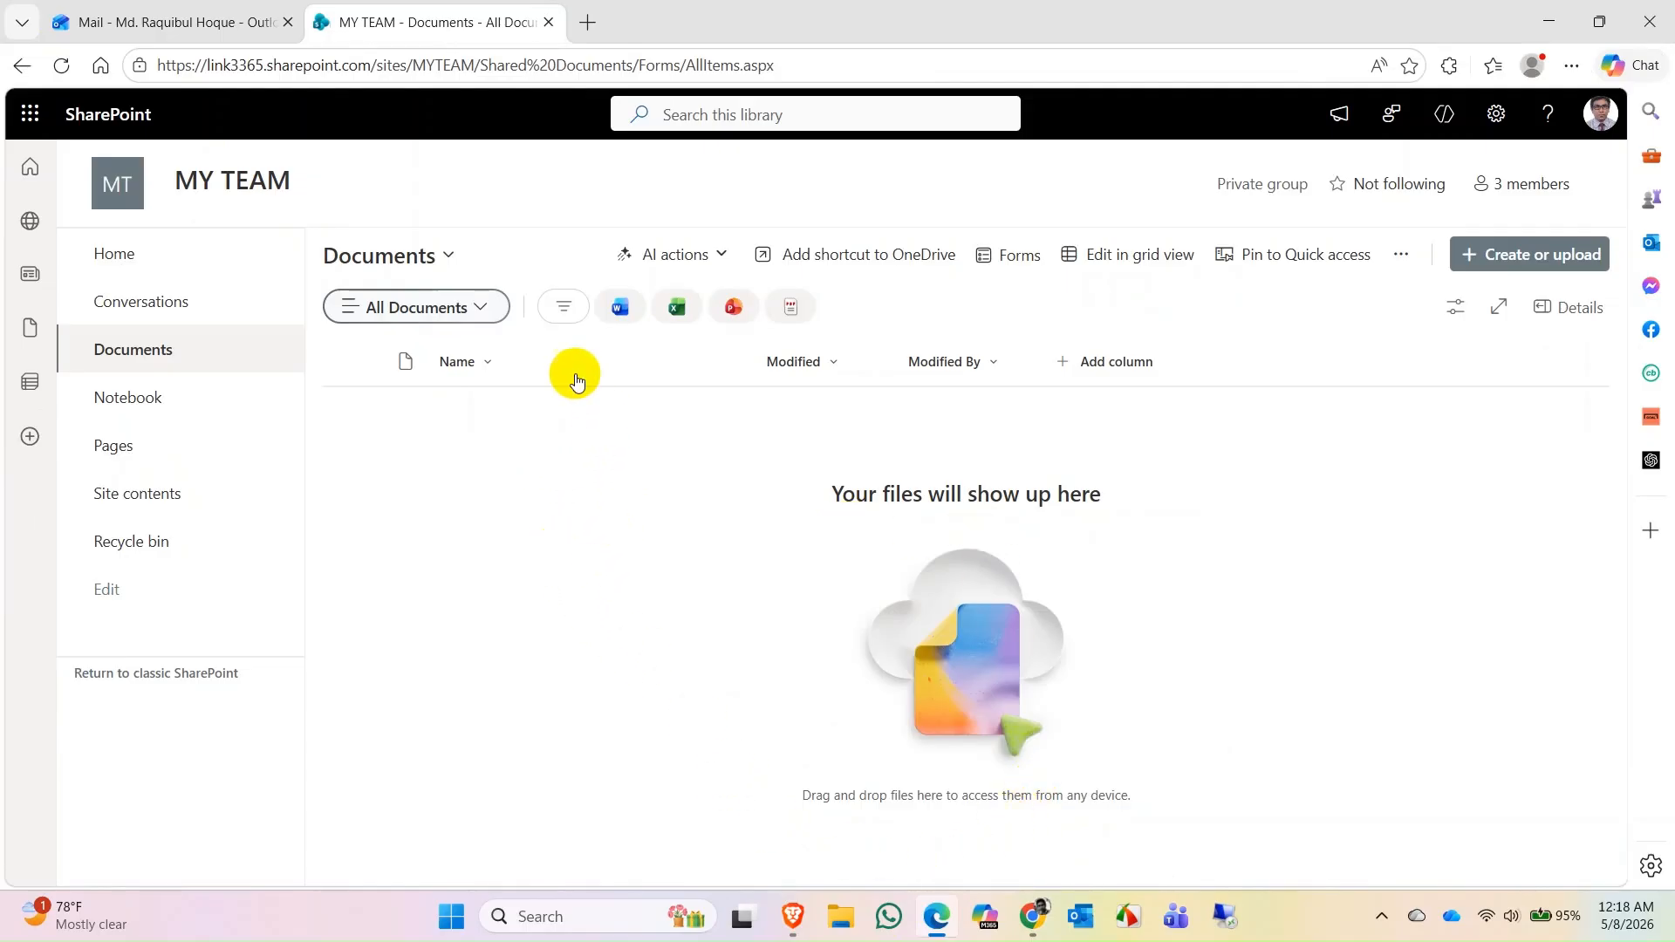
Return to the site owner's library in Chrome, start sharing the Admin folder from its access settings, and add the Azure credit account as recipient.
mouse_move(1030, 913)
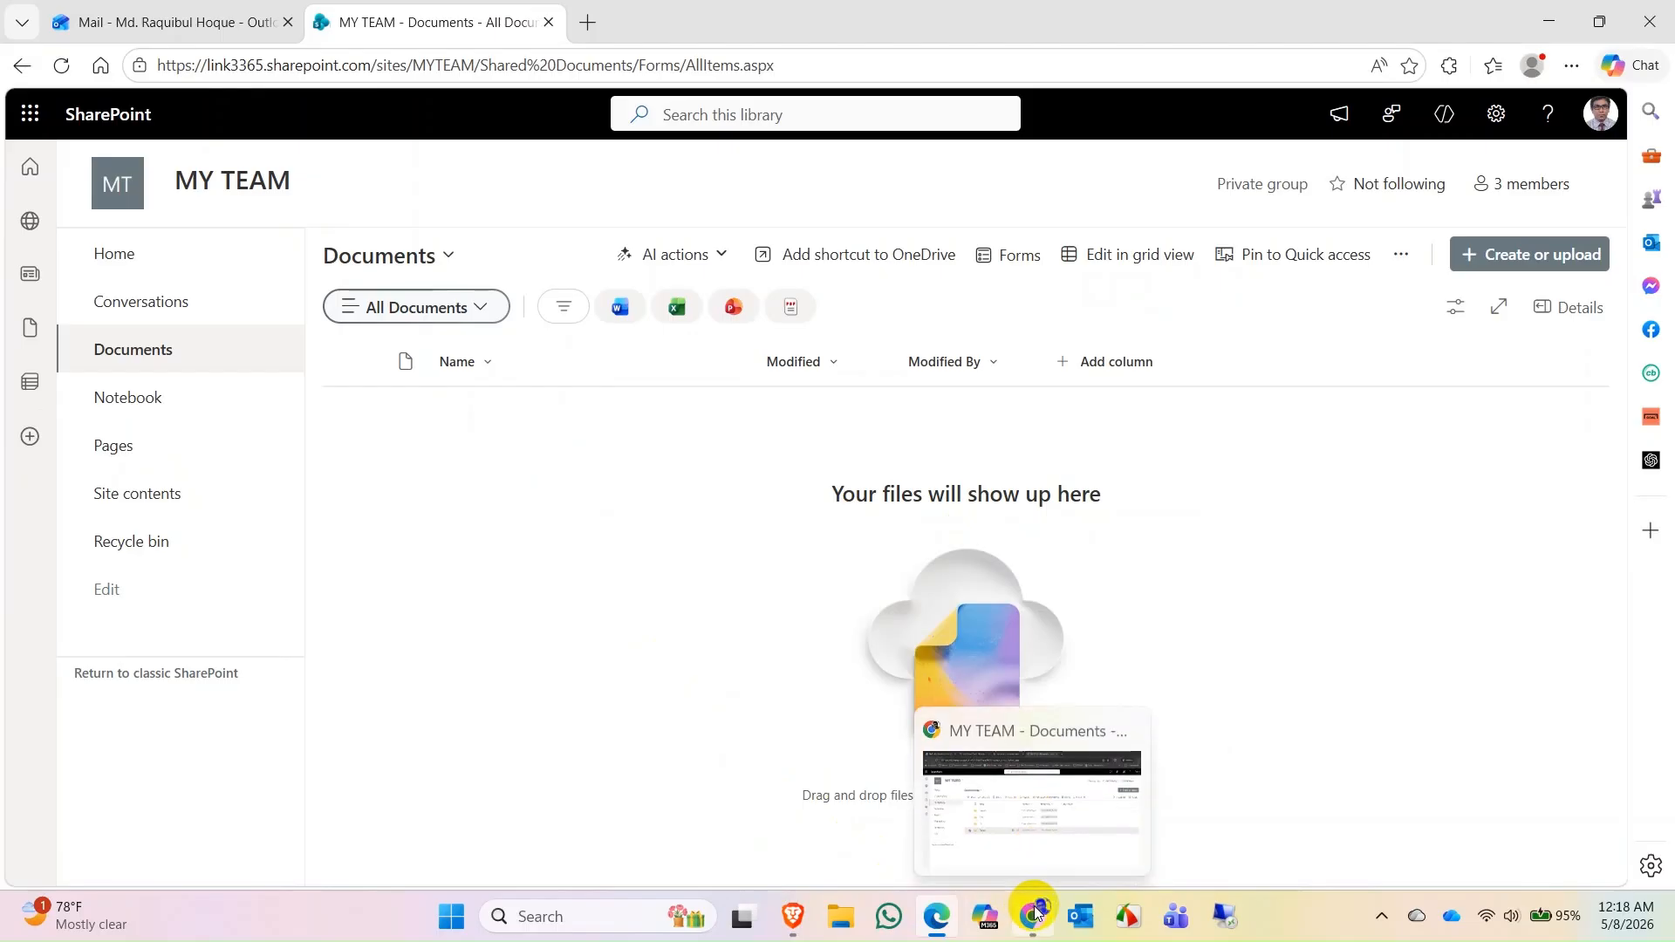
left_click(1016, 762)
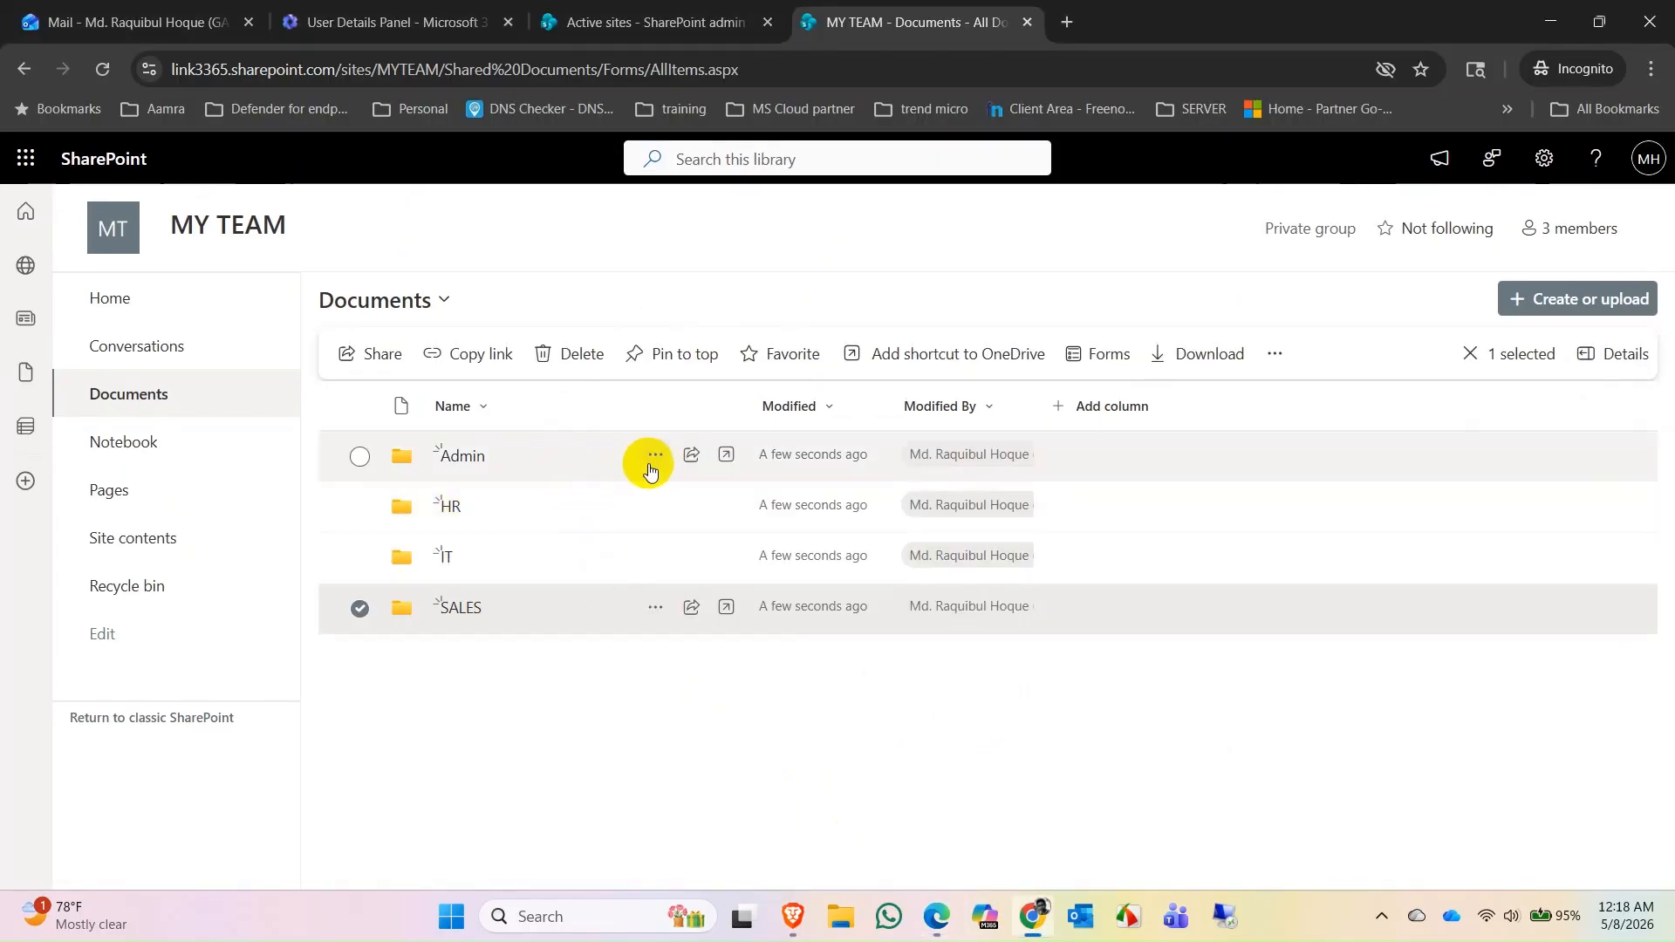
left_click(654, 457)
left_click(759, 334)
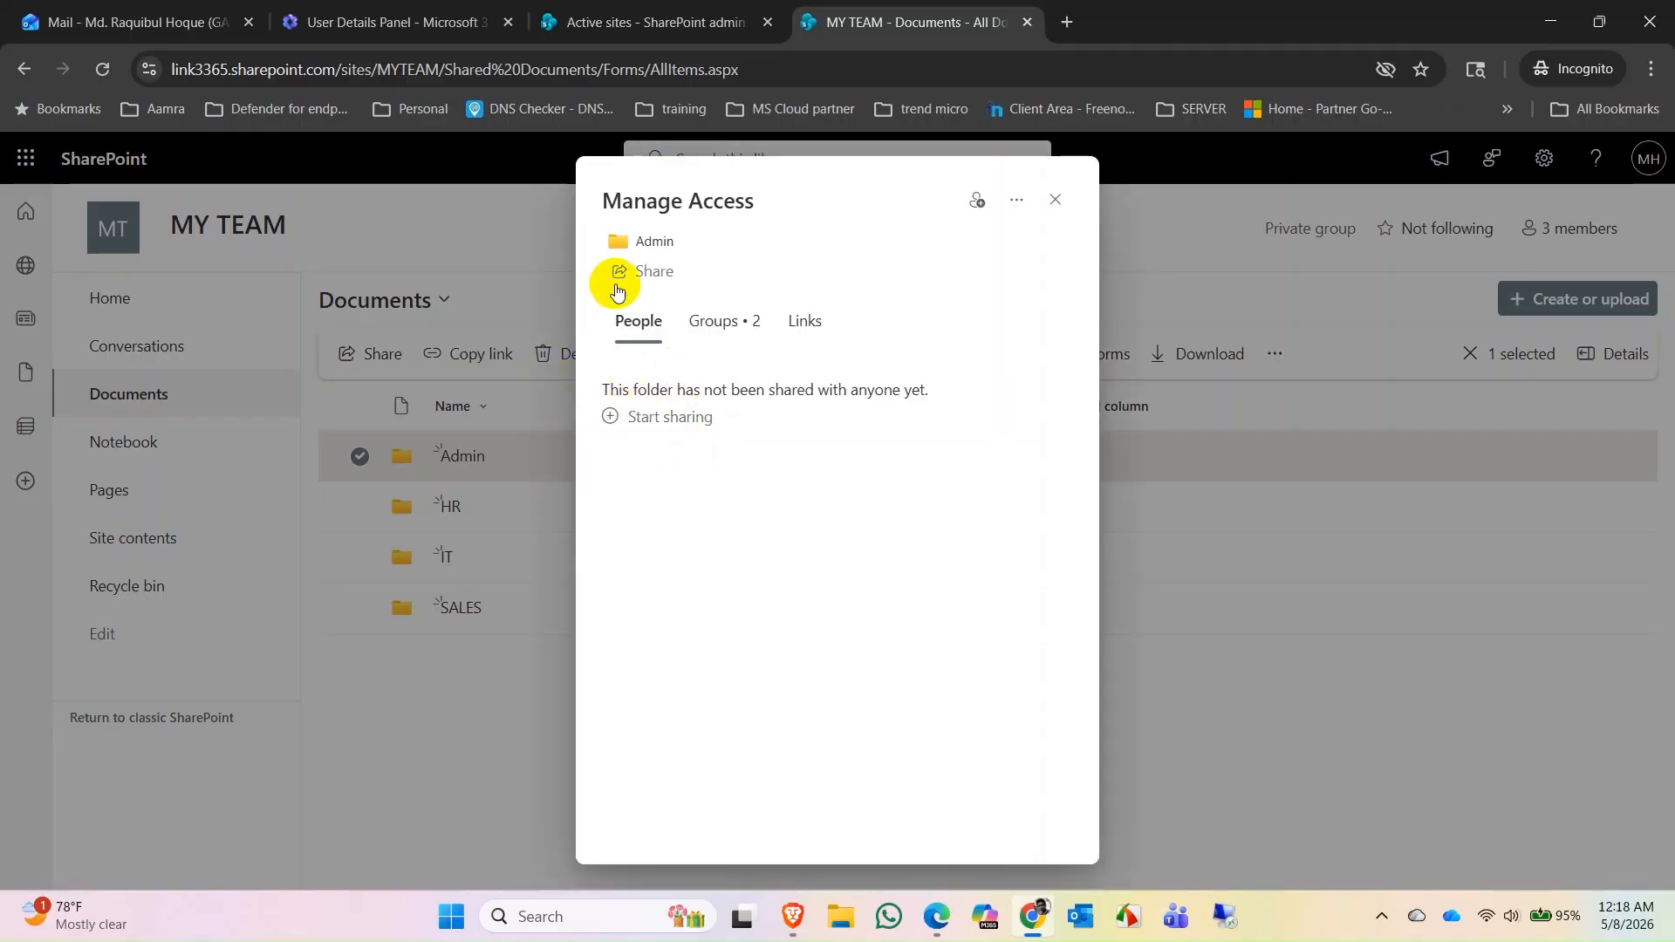
left_click(654, 270)
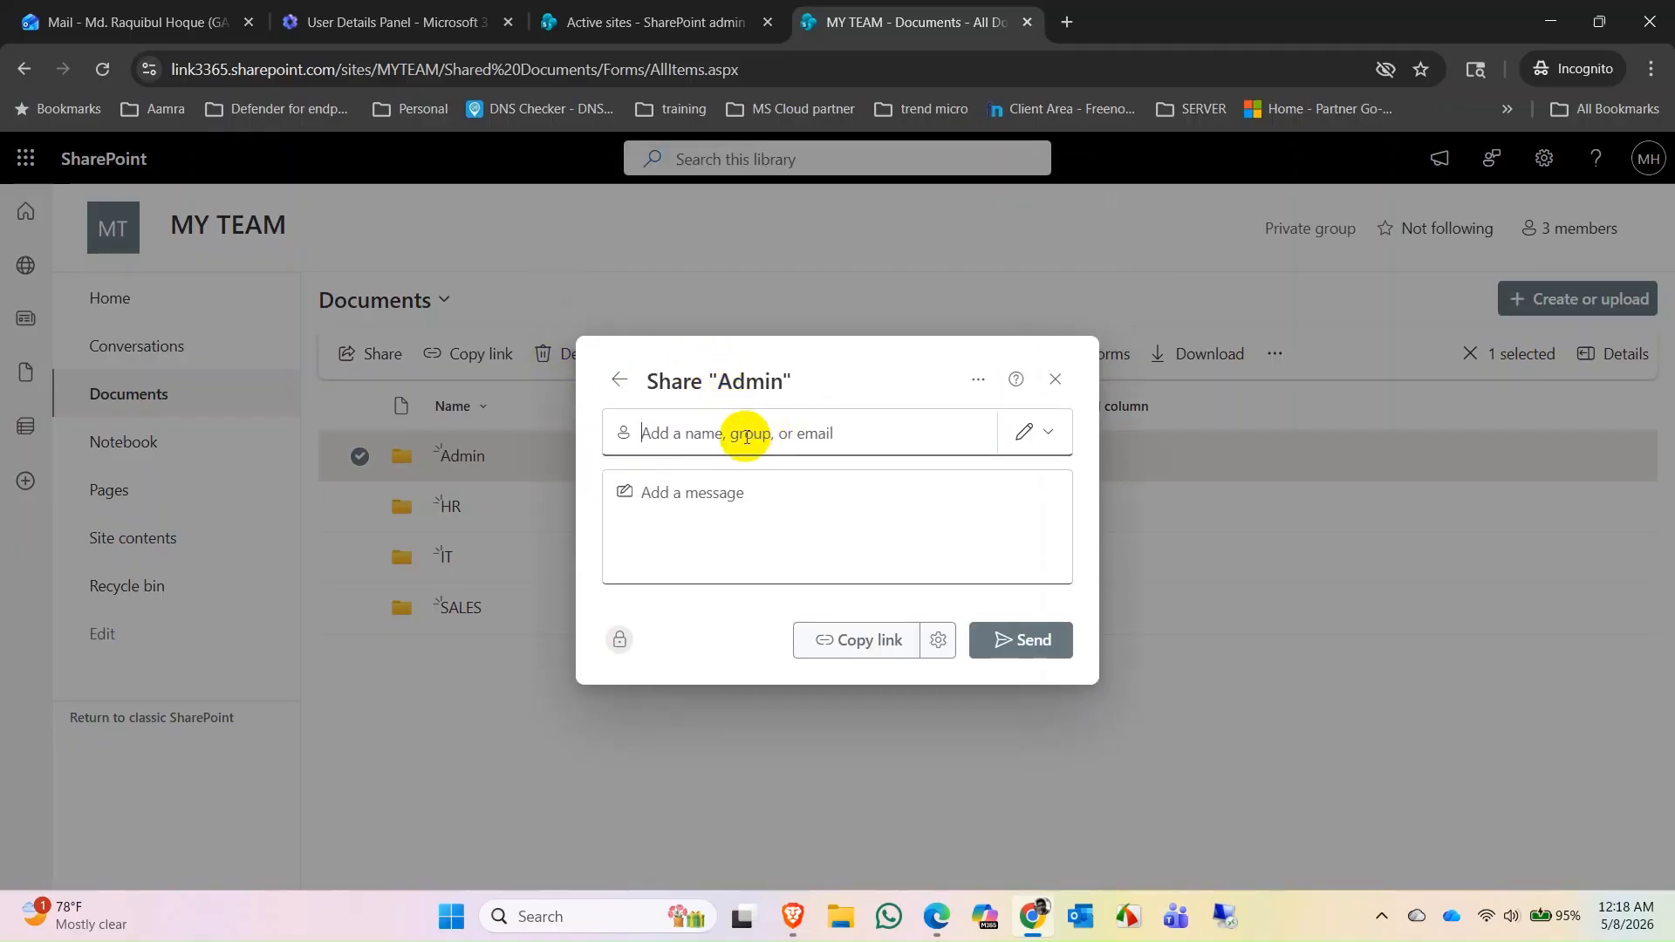
type("azure")
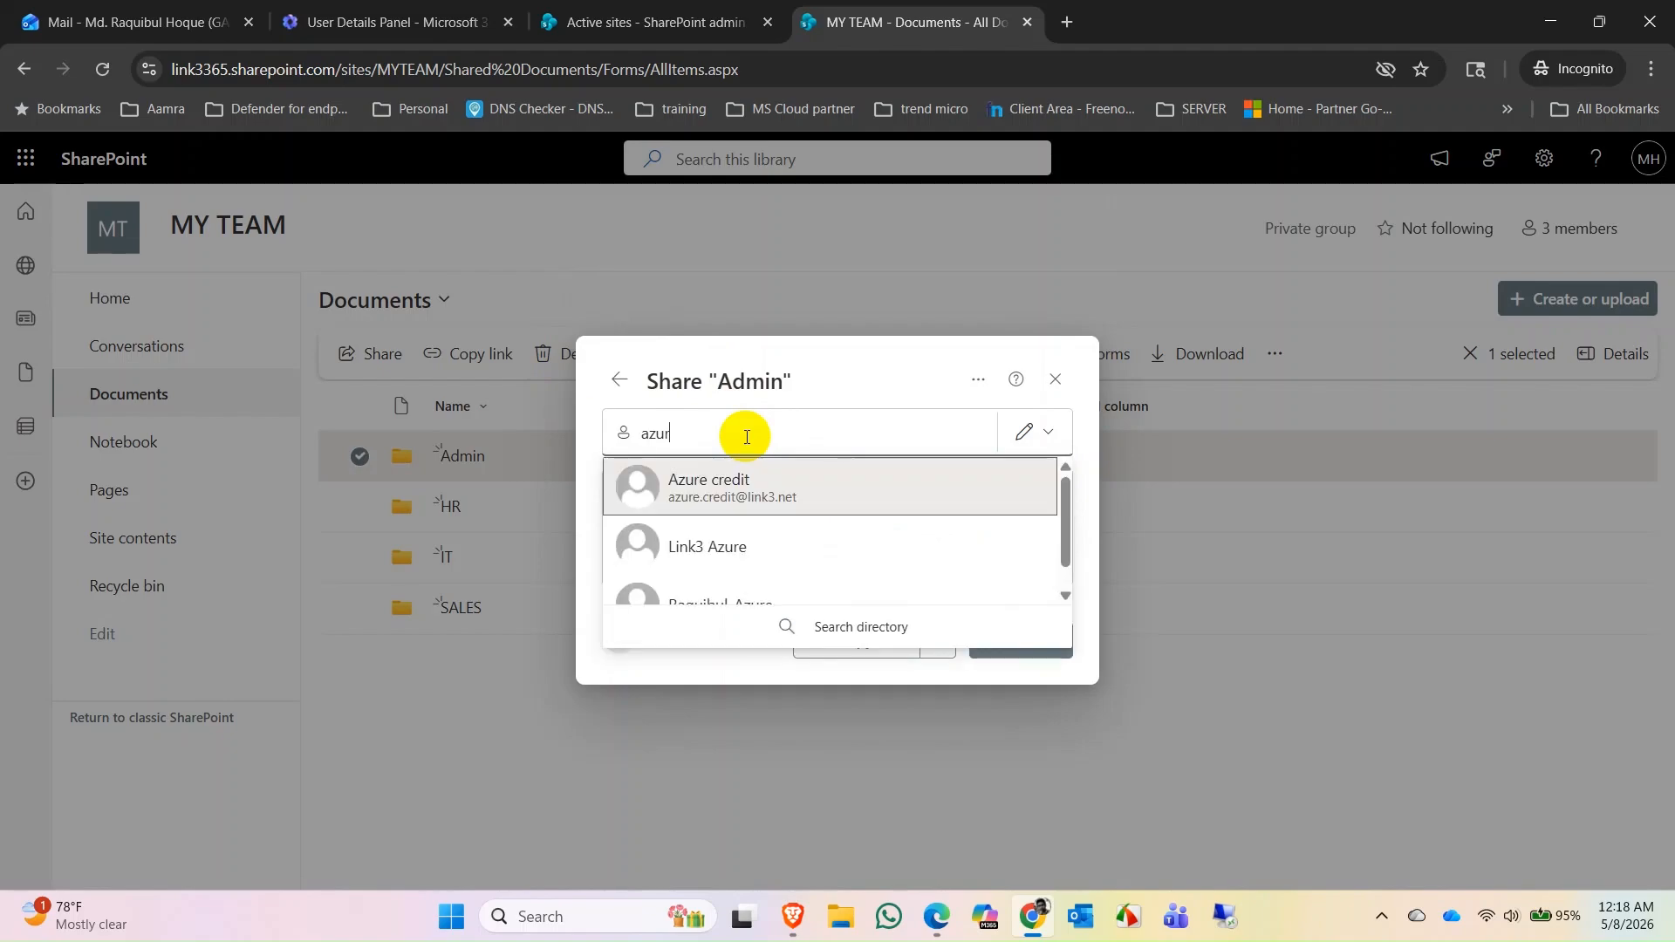
left_click(740, 480)
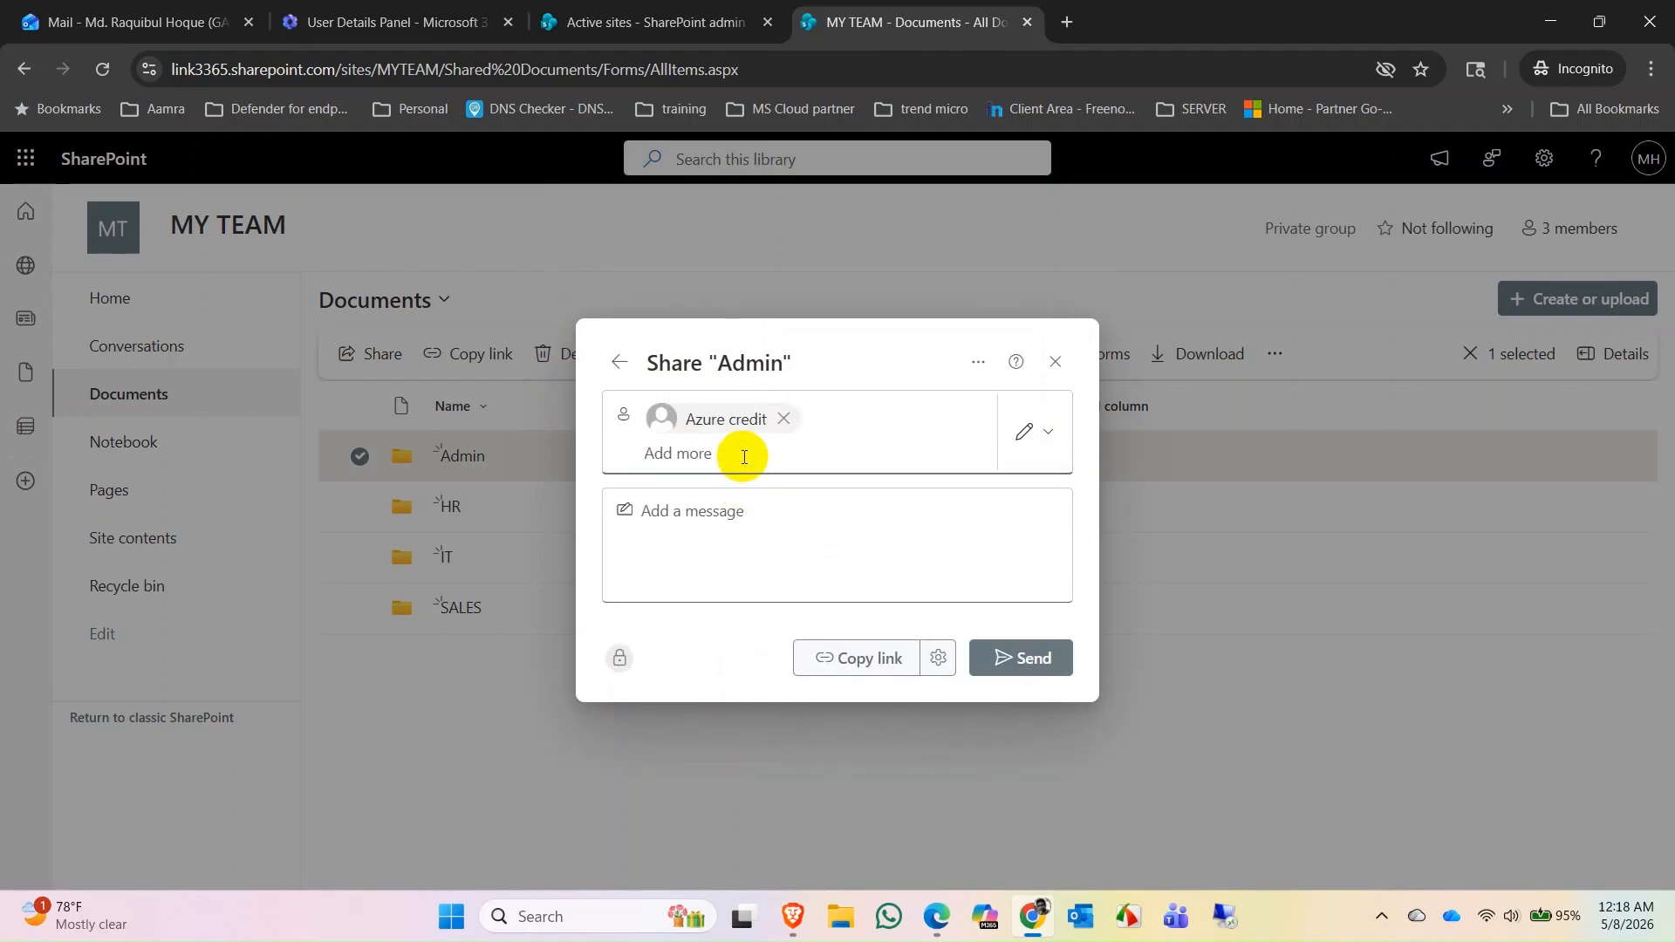
Review the available permission levels, keep Can edit, send the Admin folder invitation to the Azure credit account, and dismiss the confirmation.
left_click(1051, 432)
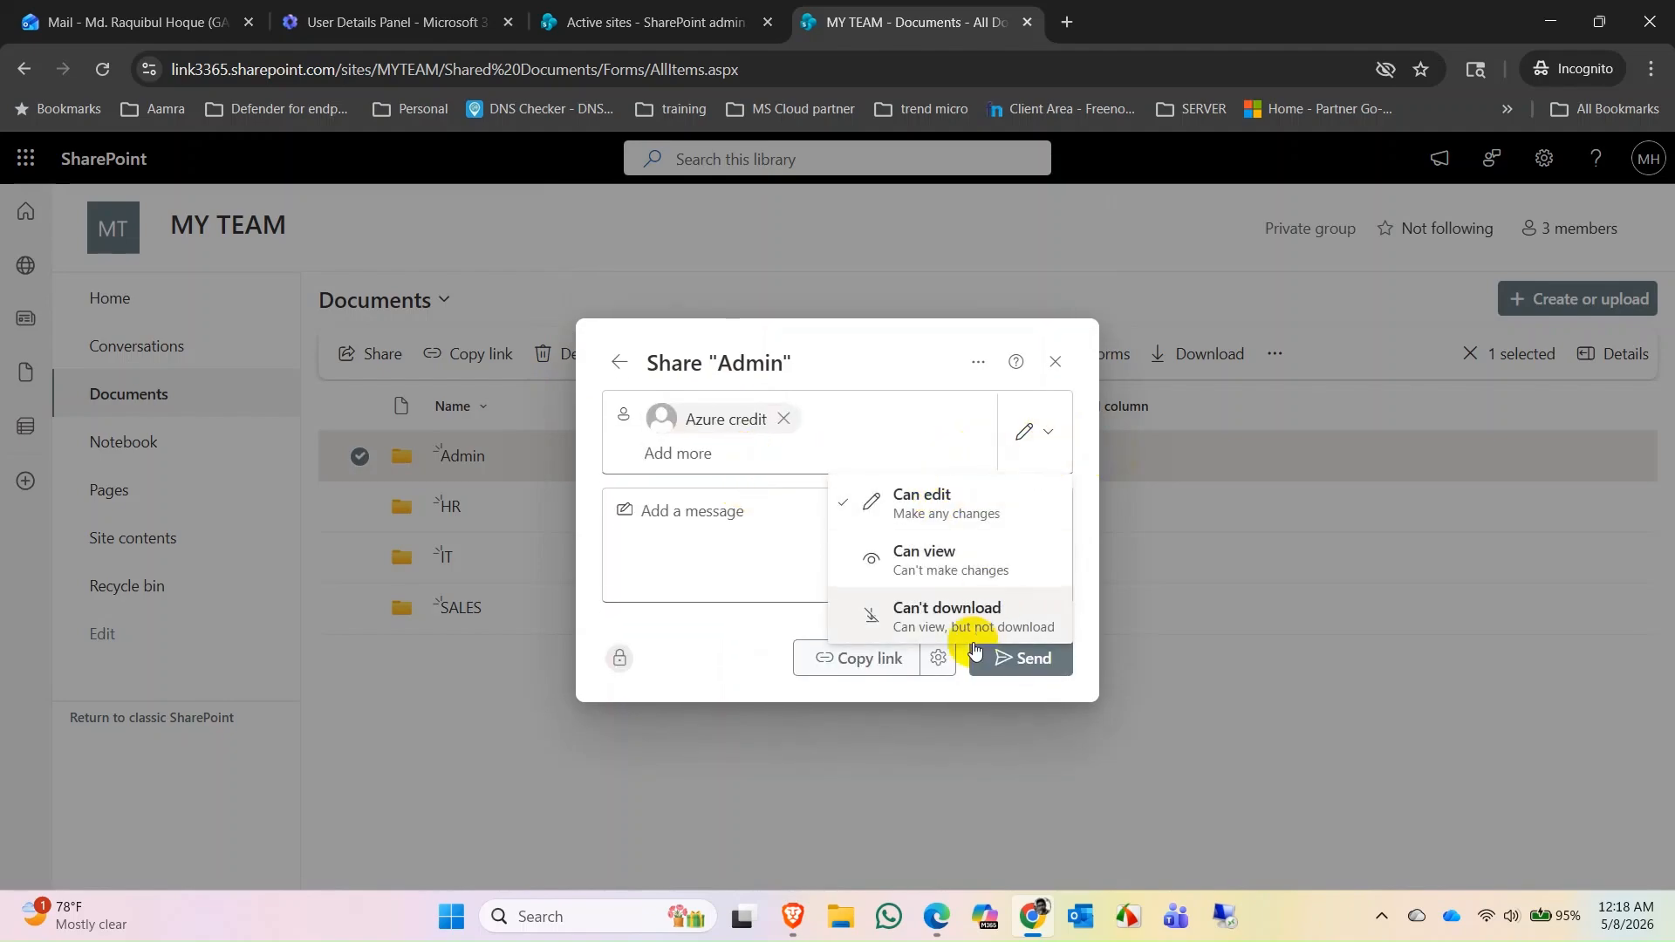
left_click(658, 644)
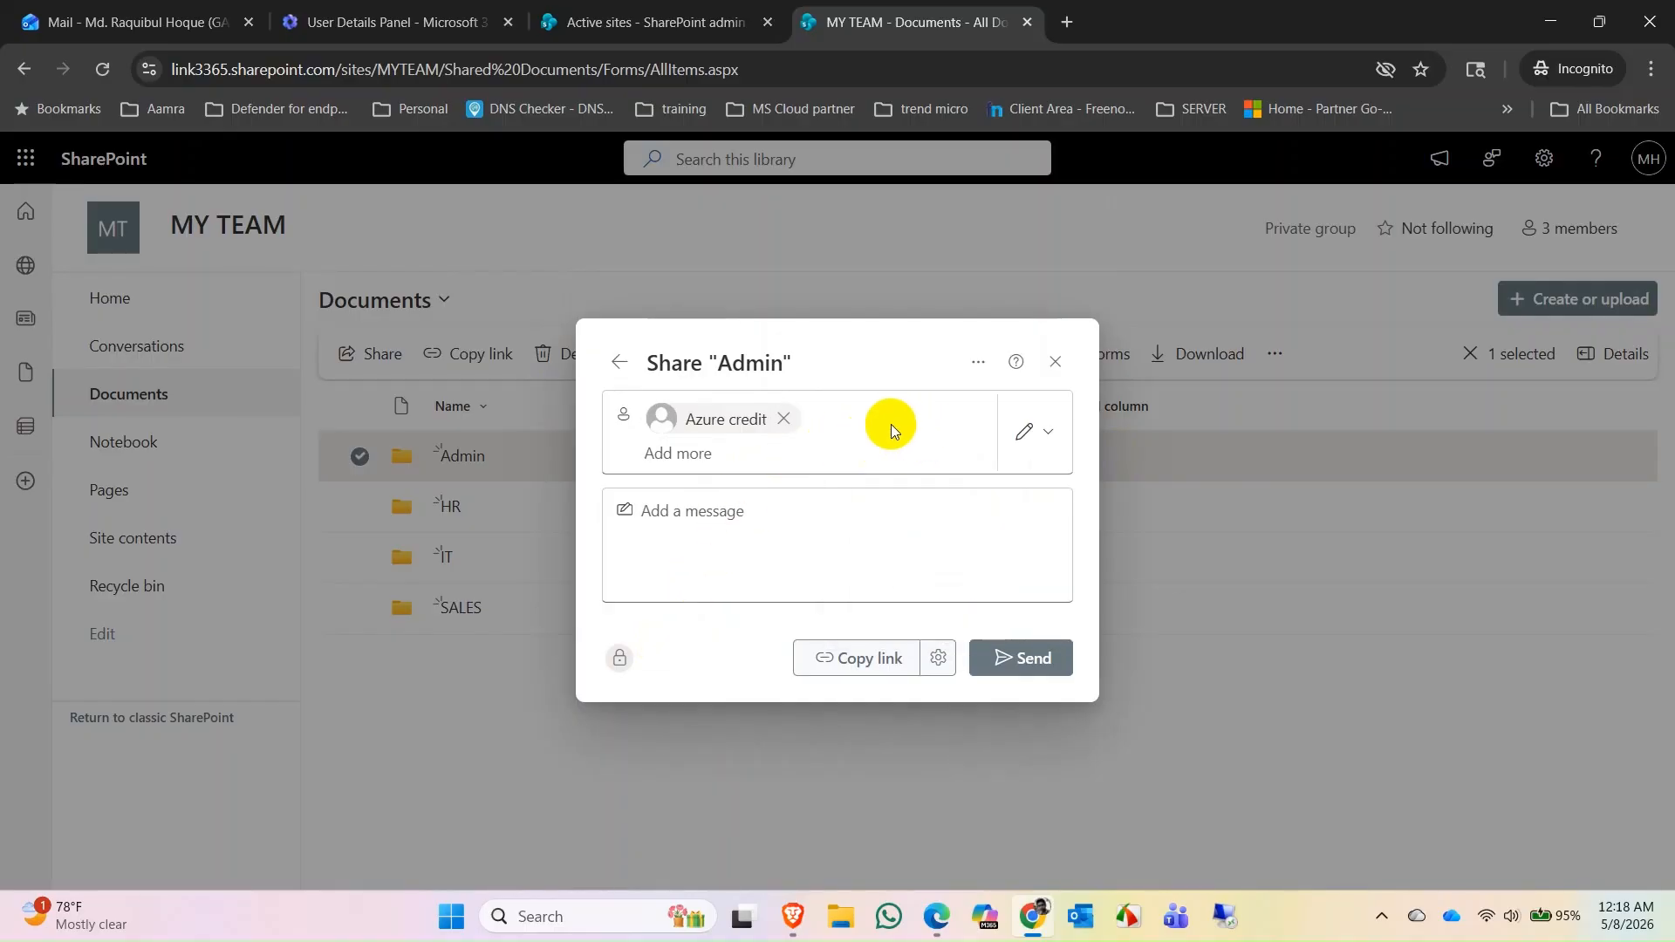
left_click(1011, 663)
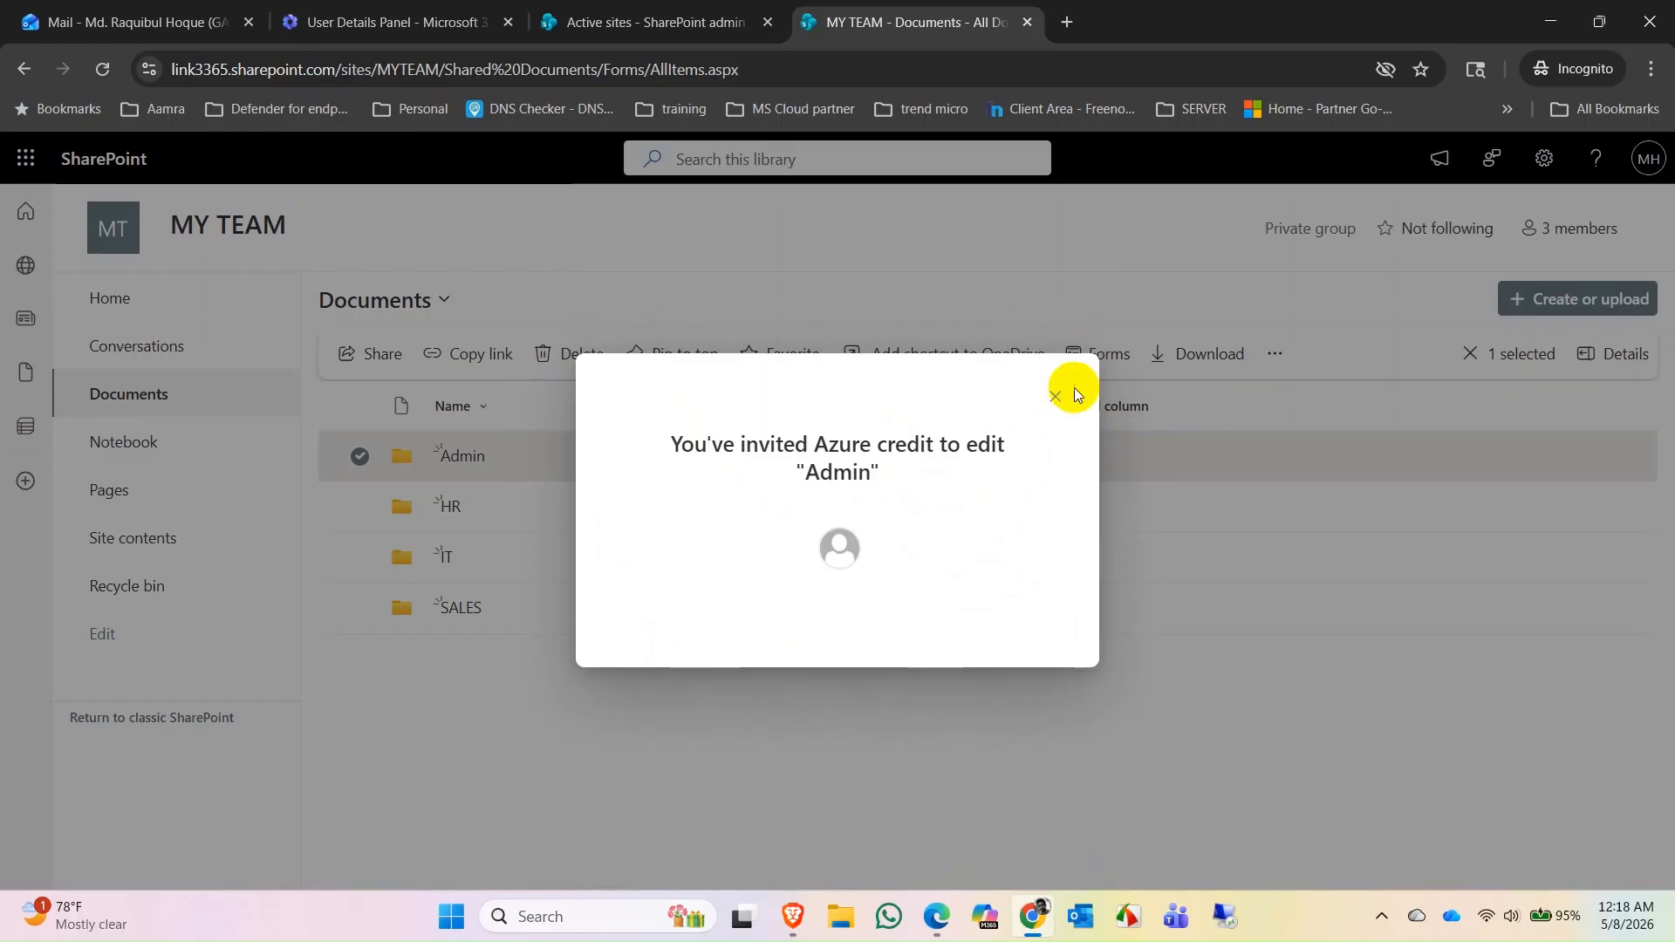
left_click(1059, 402)
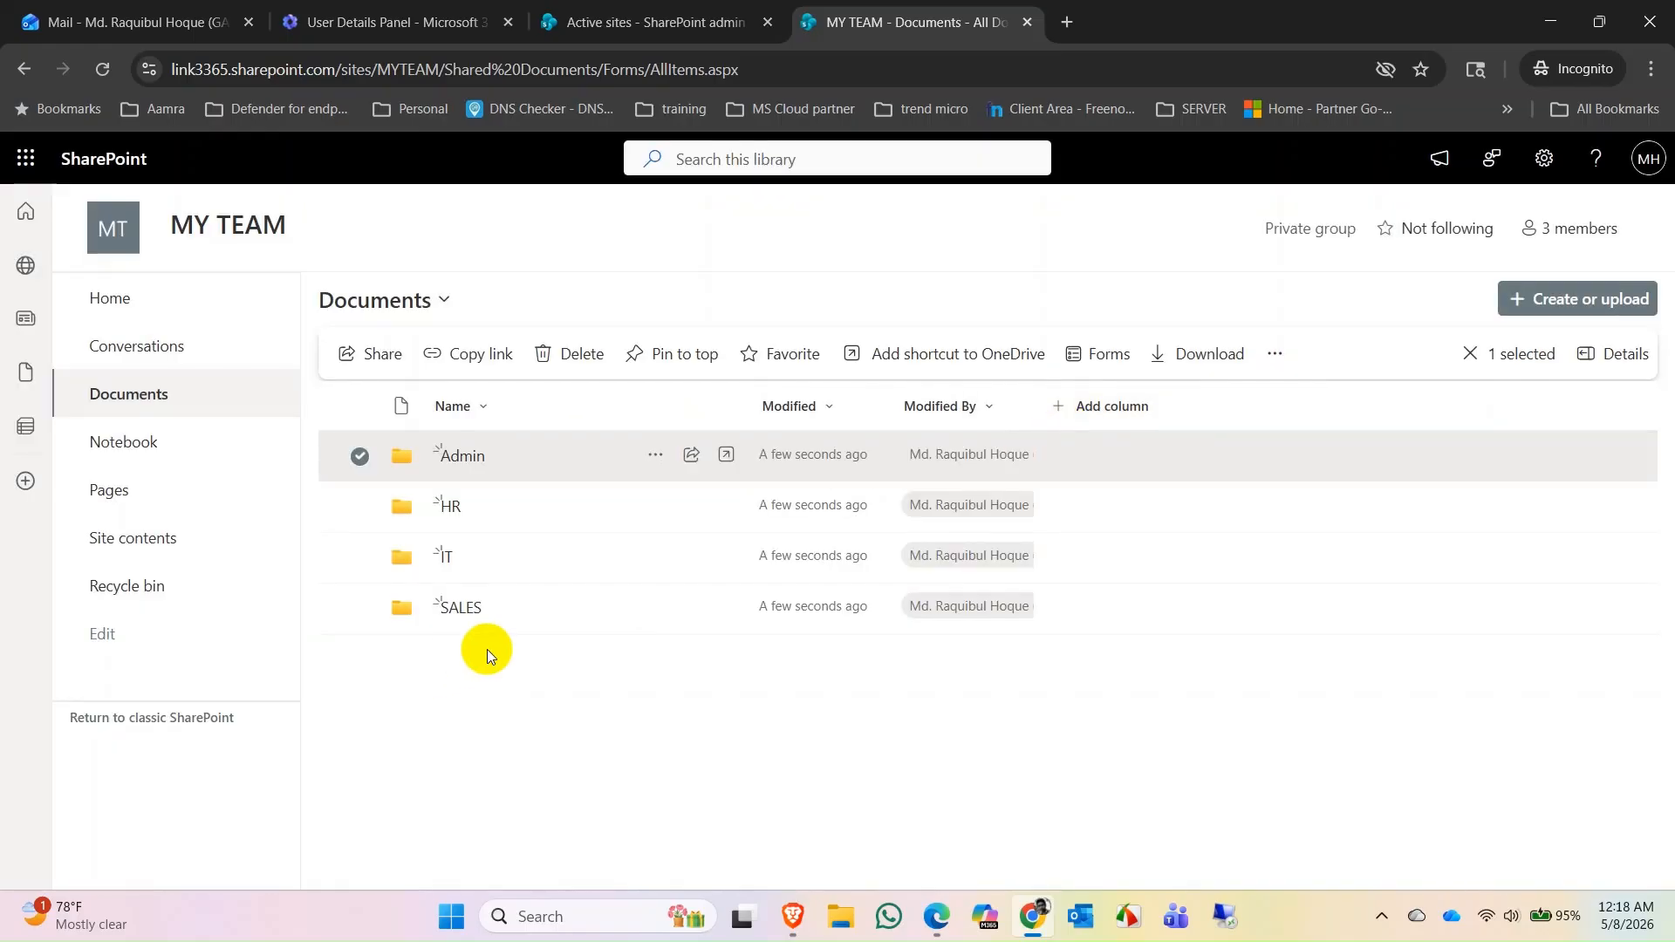
Switch to Brave, reload the document library to check the Azure credit account's folder visibility, and dismiss the introductory tips.
left_click(792, 916)
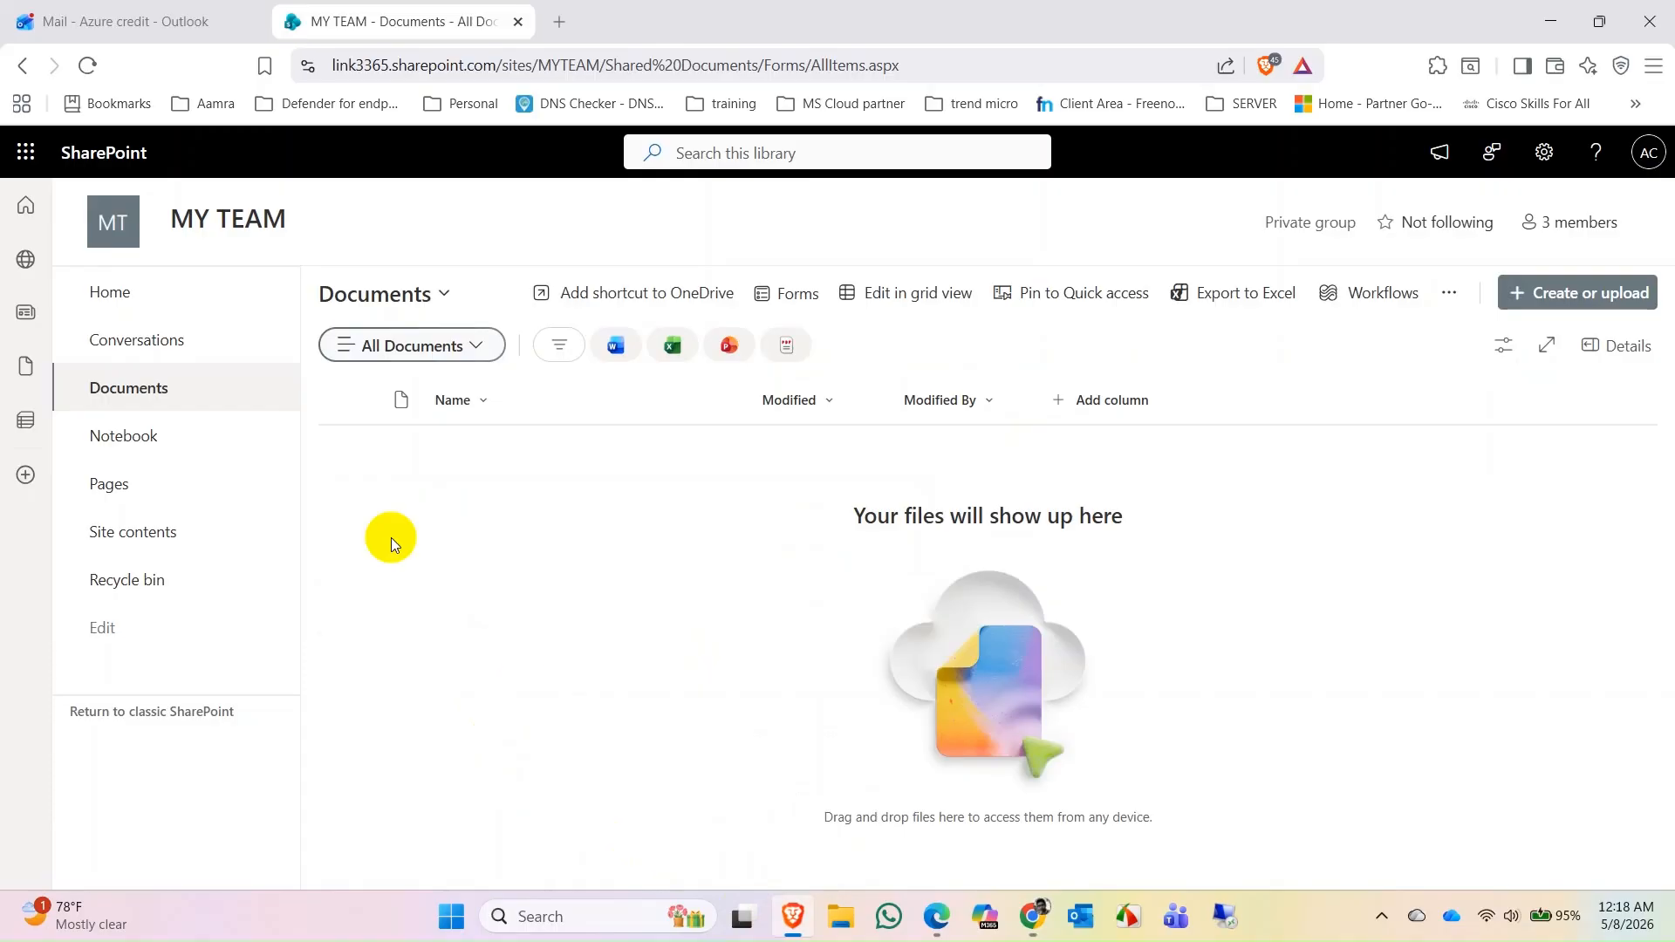
left_click(89, 65)
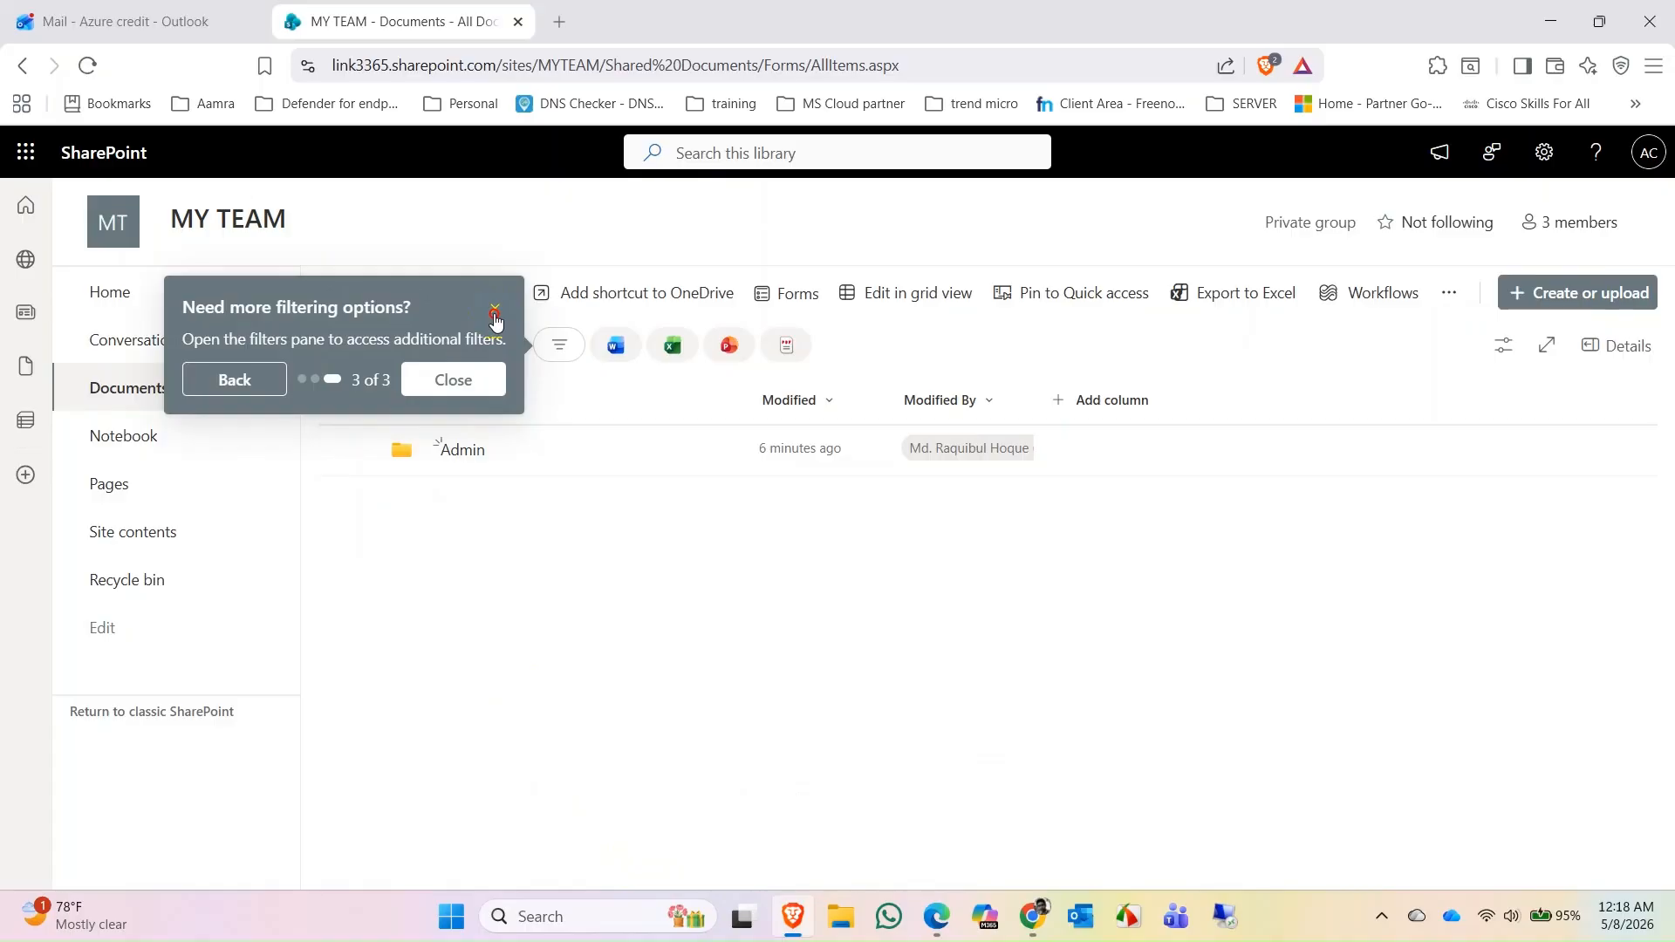
left_click(465, 394)
Open the Admin folder, inspect which items this account can create or upload there, and return to the Documents library.
left_click(468, 448)
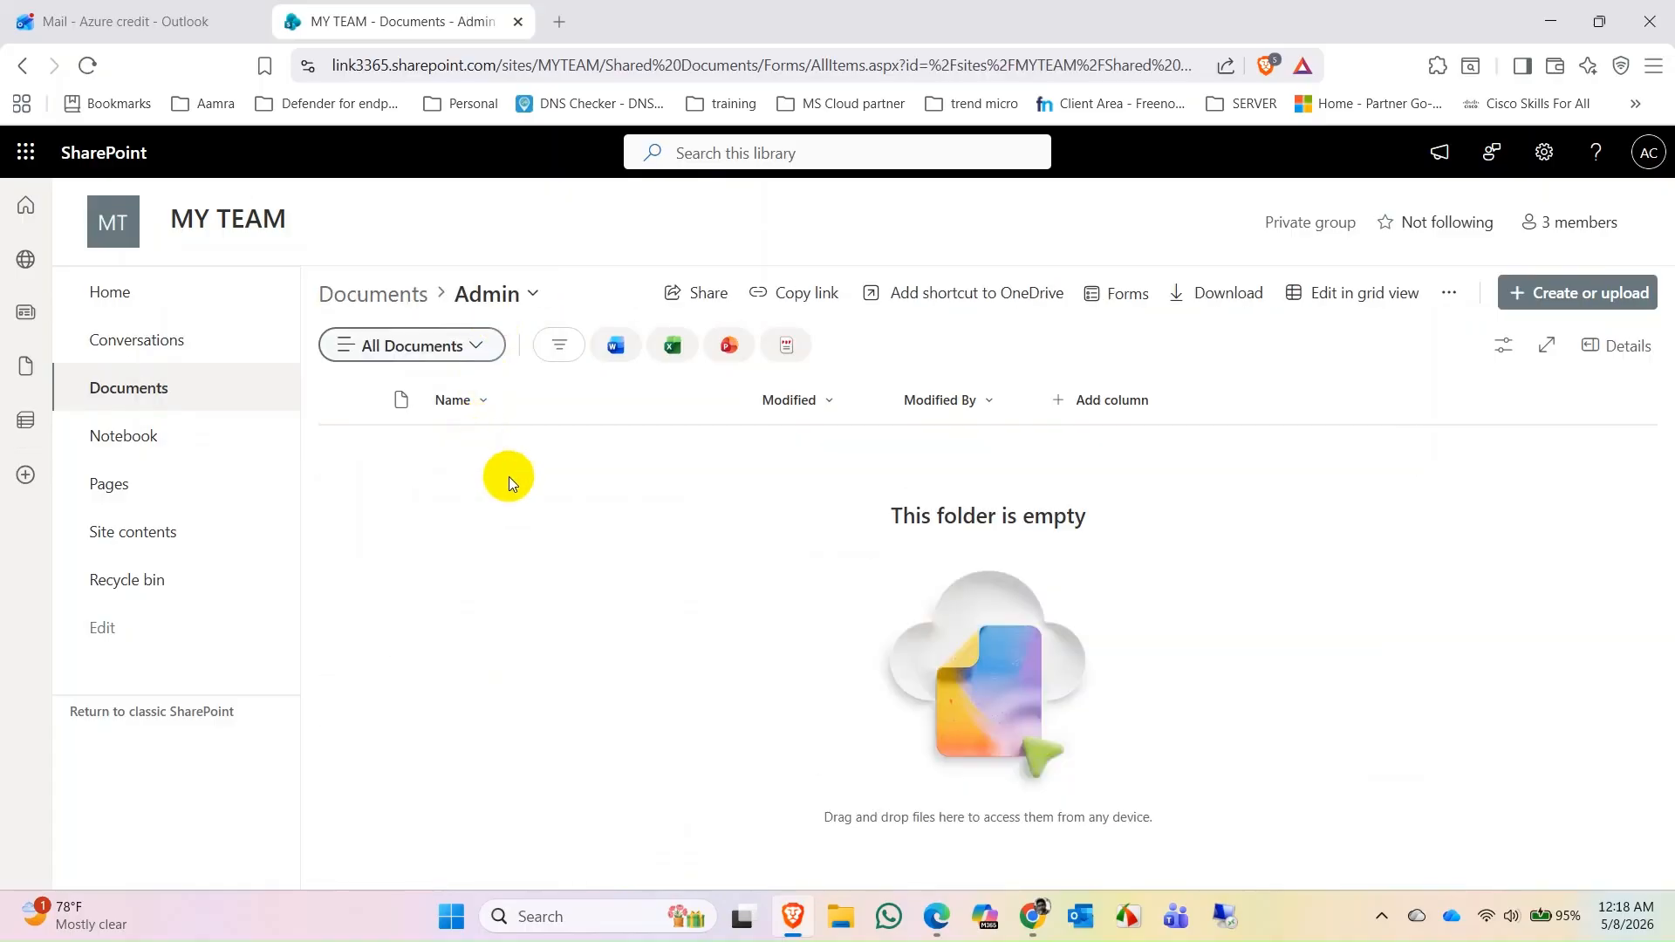
left_click(1576, 295)
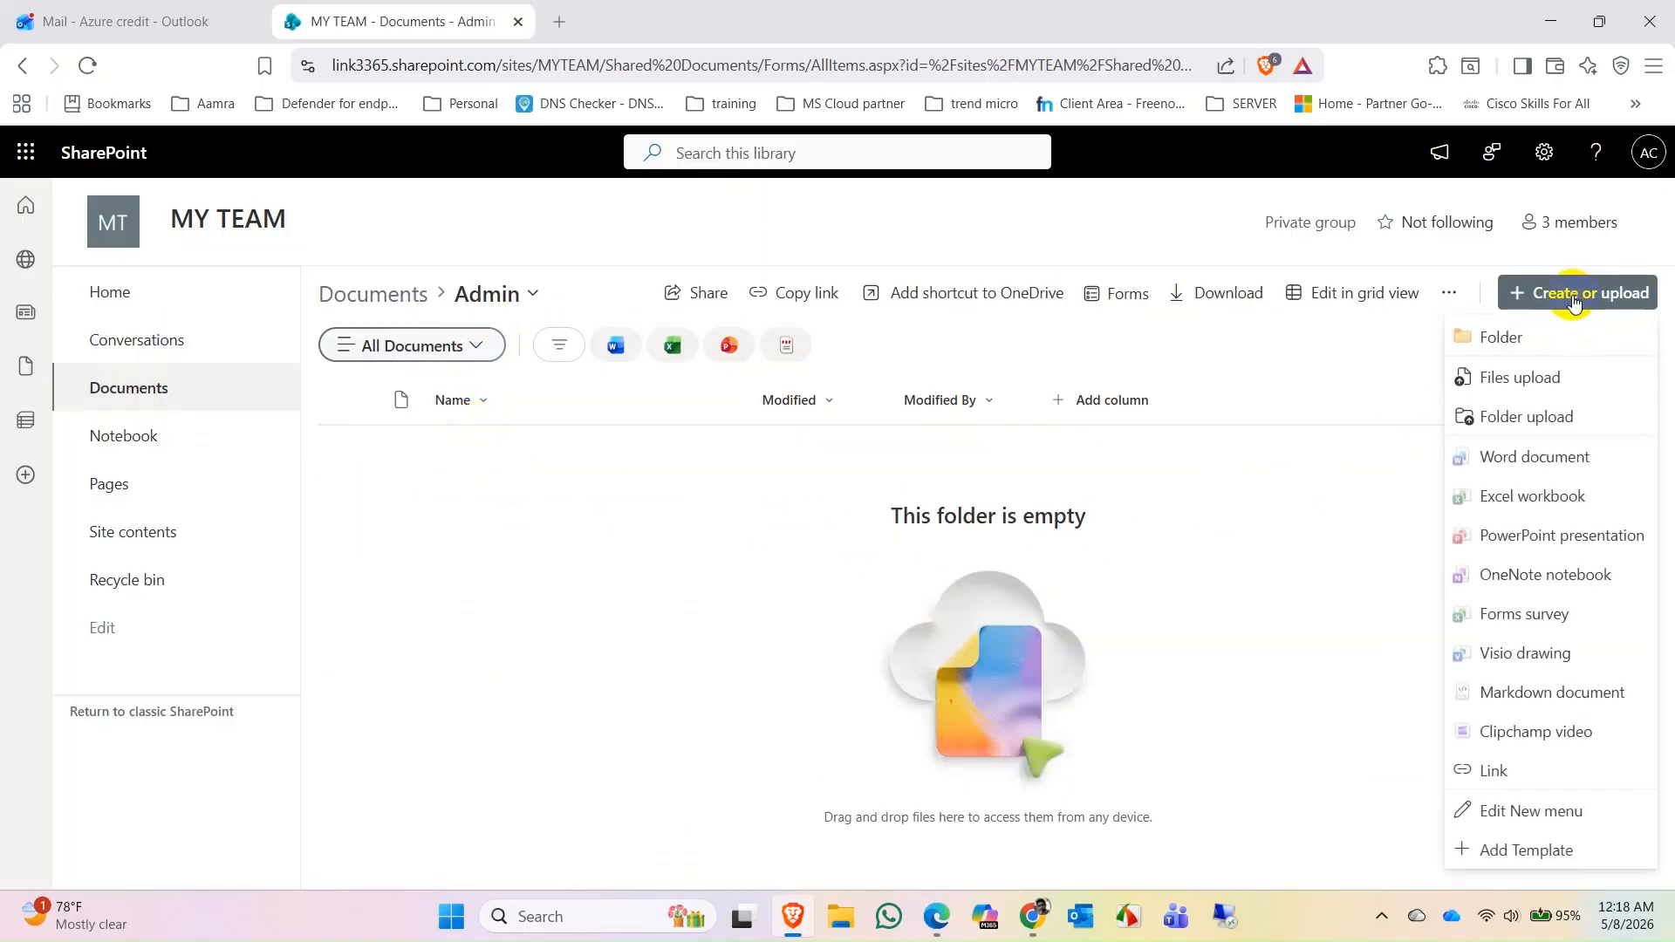
left_click(1314, 583)
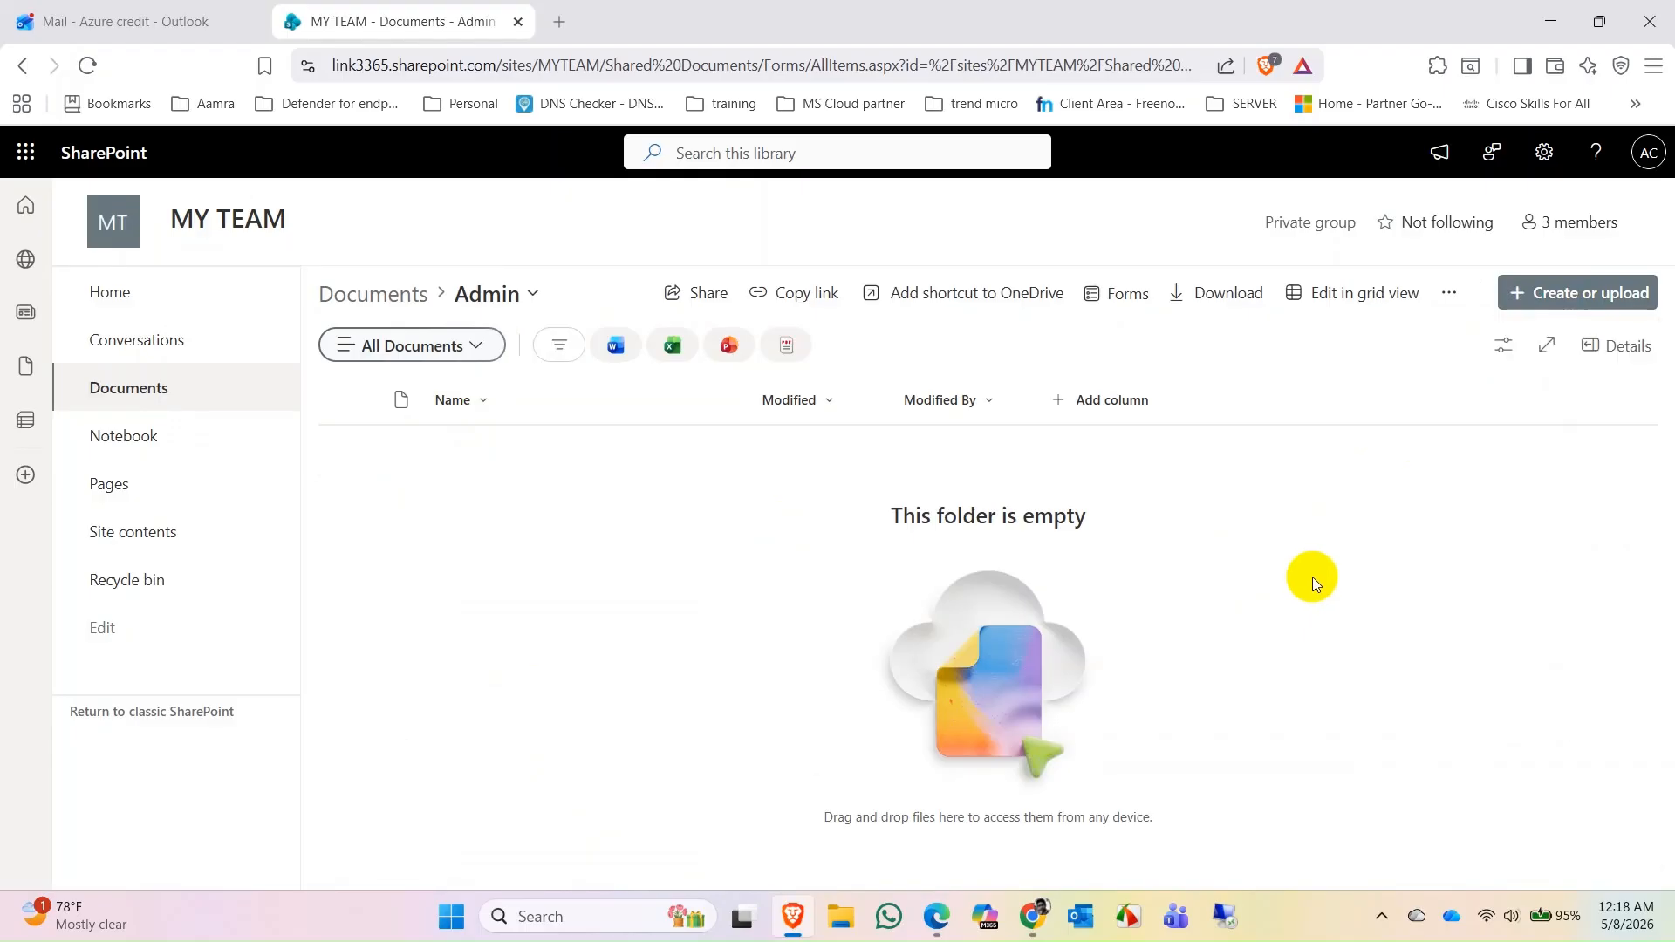
left_click(374, 295)
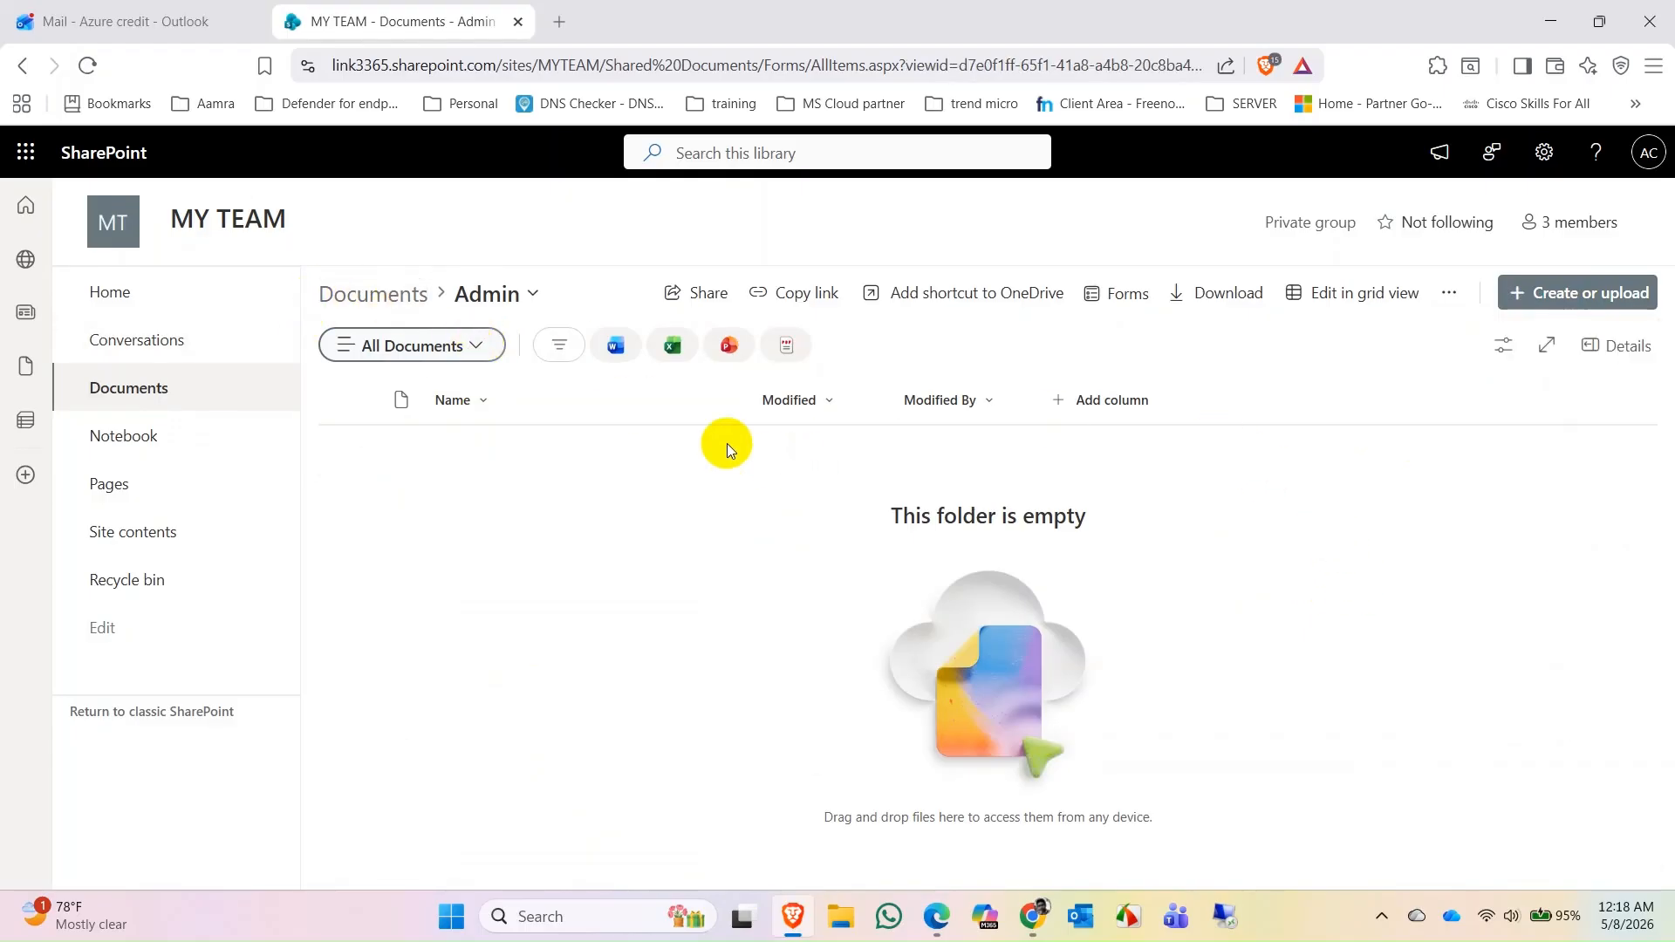
Switch to Microsoft Edge and reload the document library to check which folders the other member's account can see.
left_click(1030, 916)
left_click(937, 916)
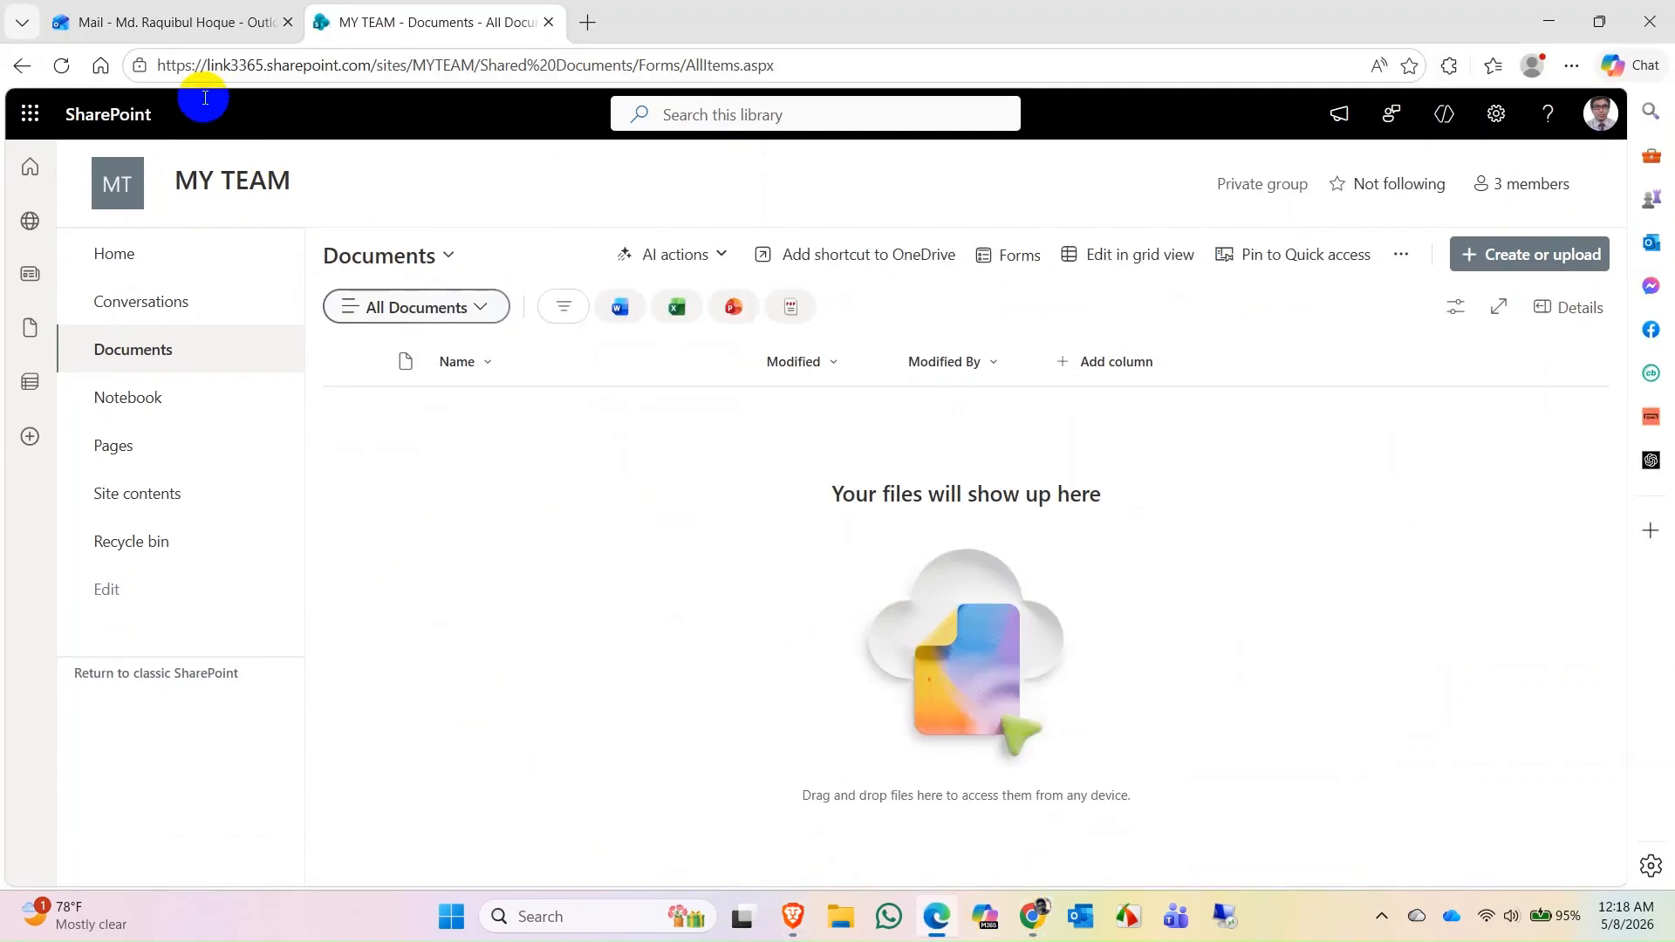
left_click(61, 65)
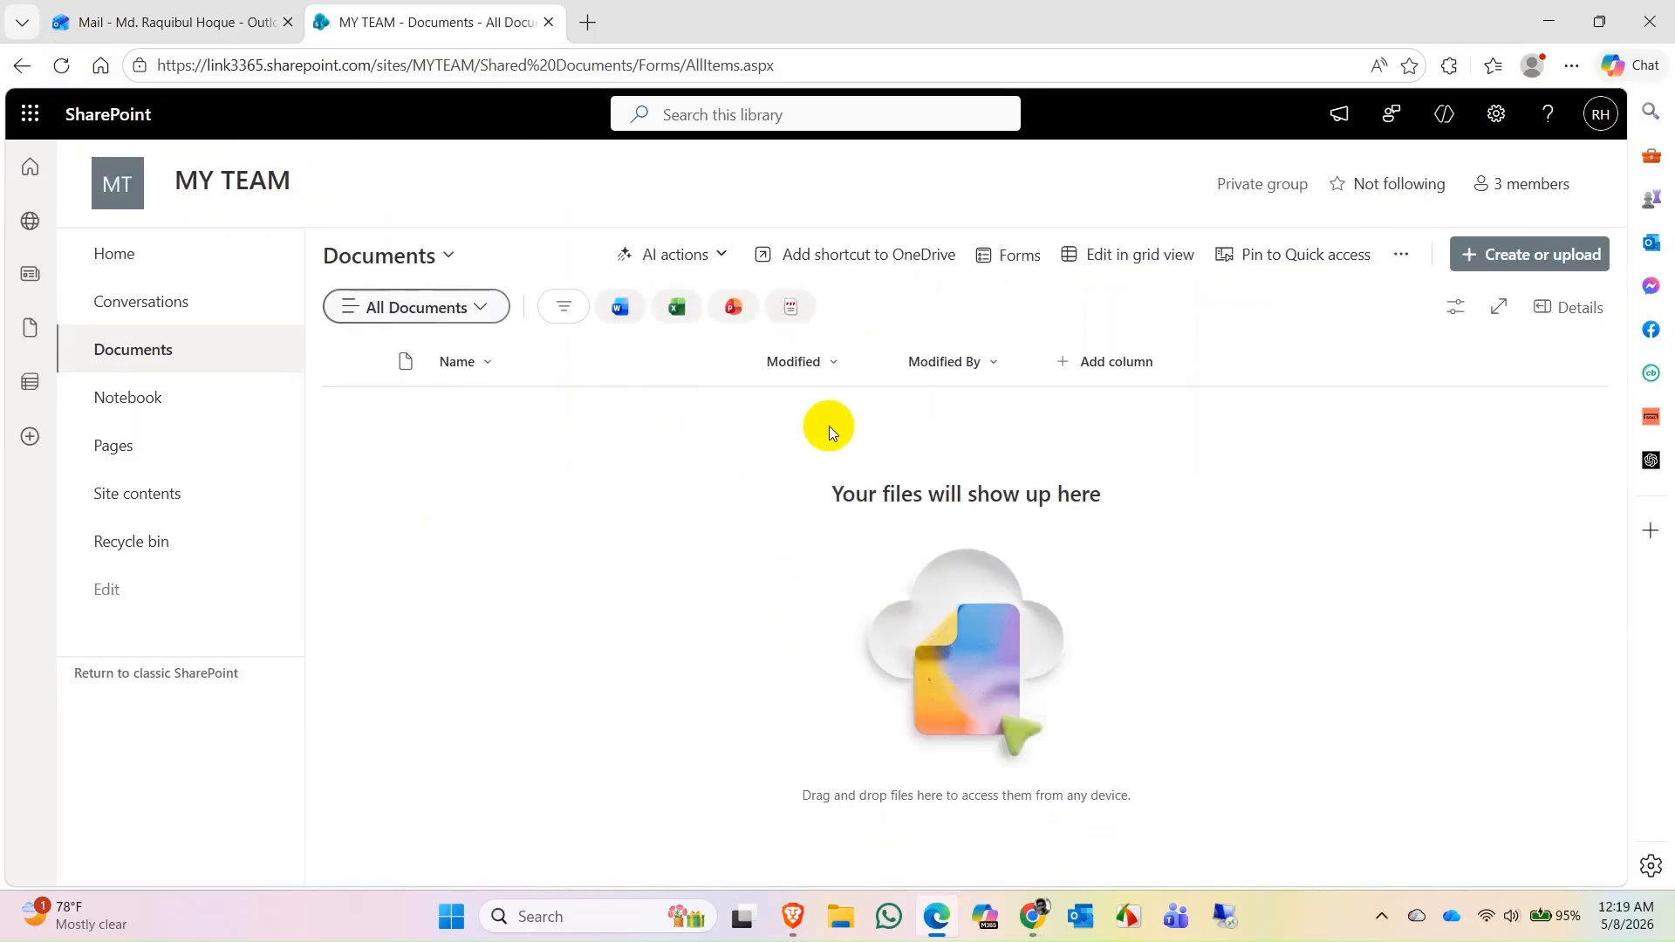
left_click(1043, 916)
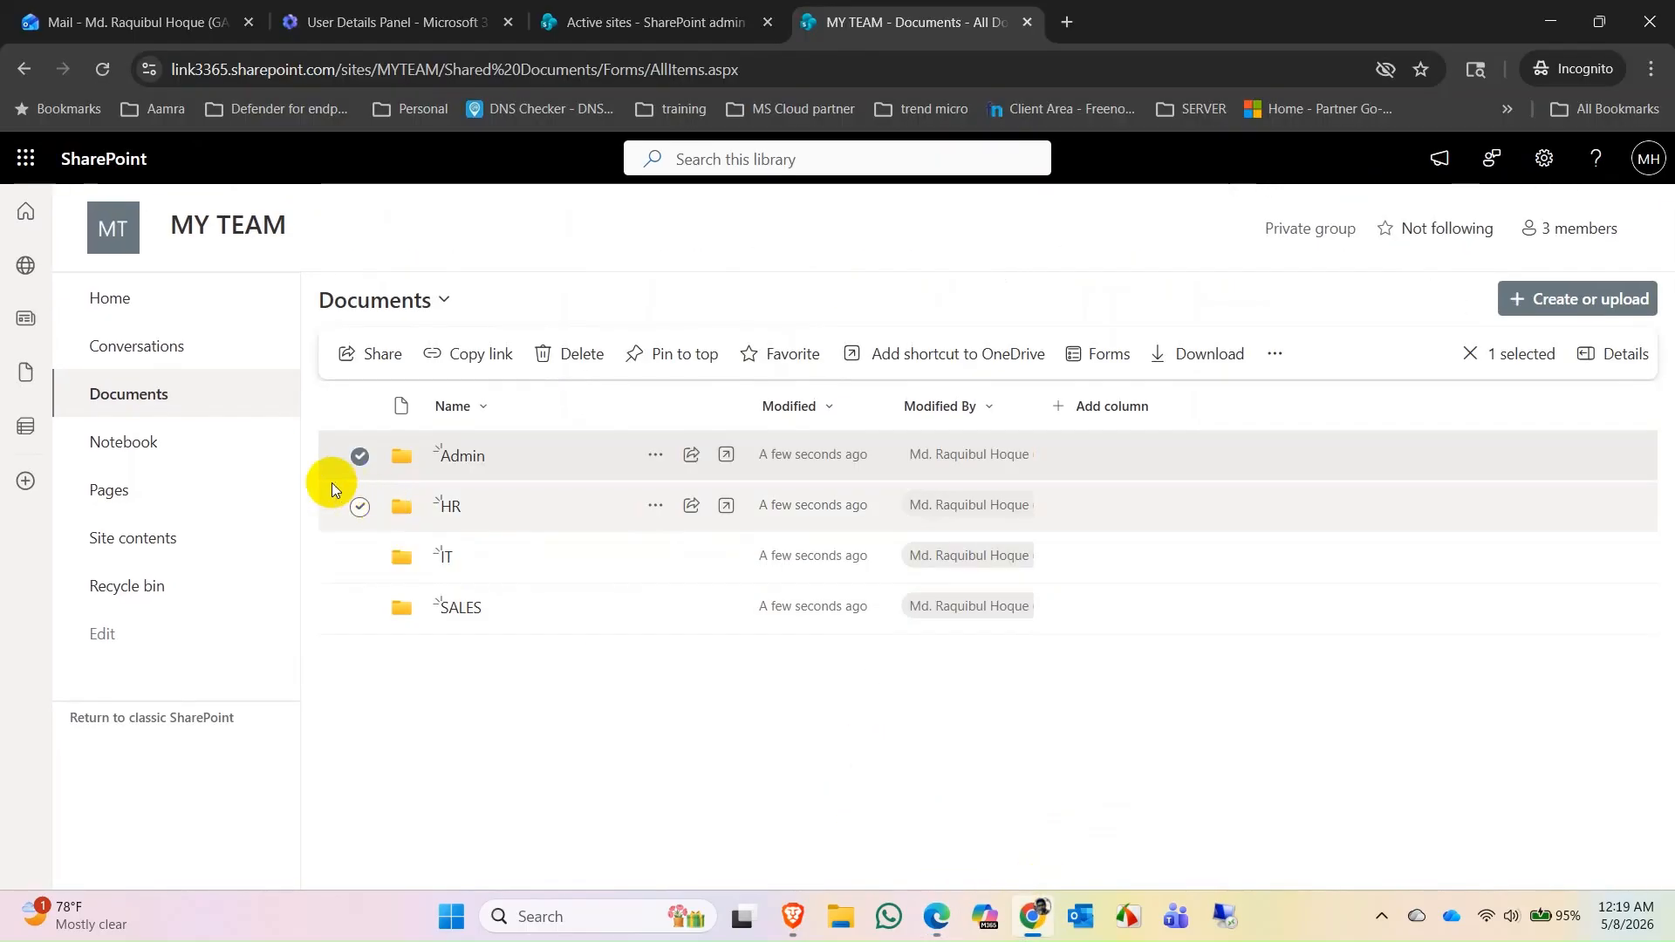
left_click(353, 455)
left_click(659, 555)
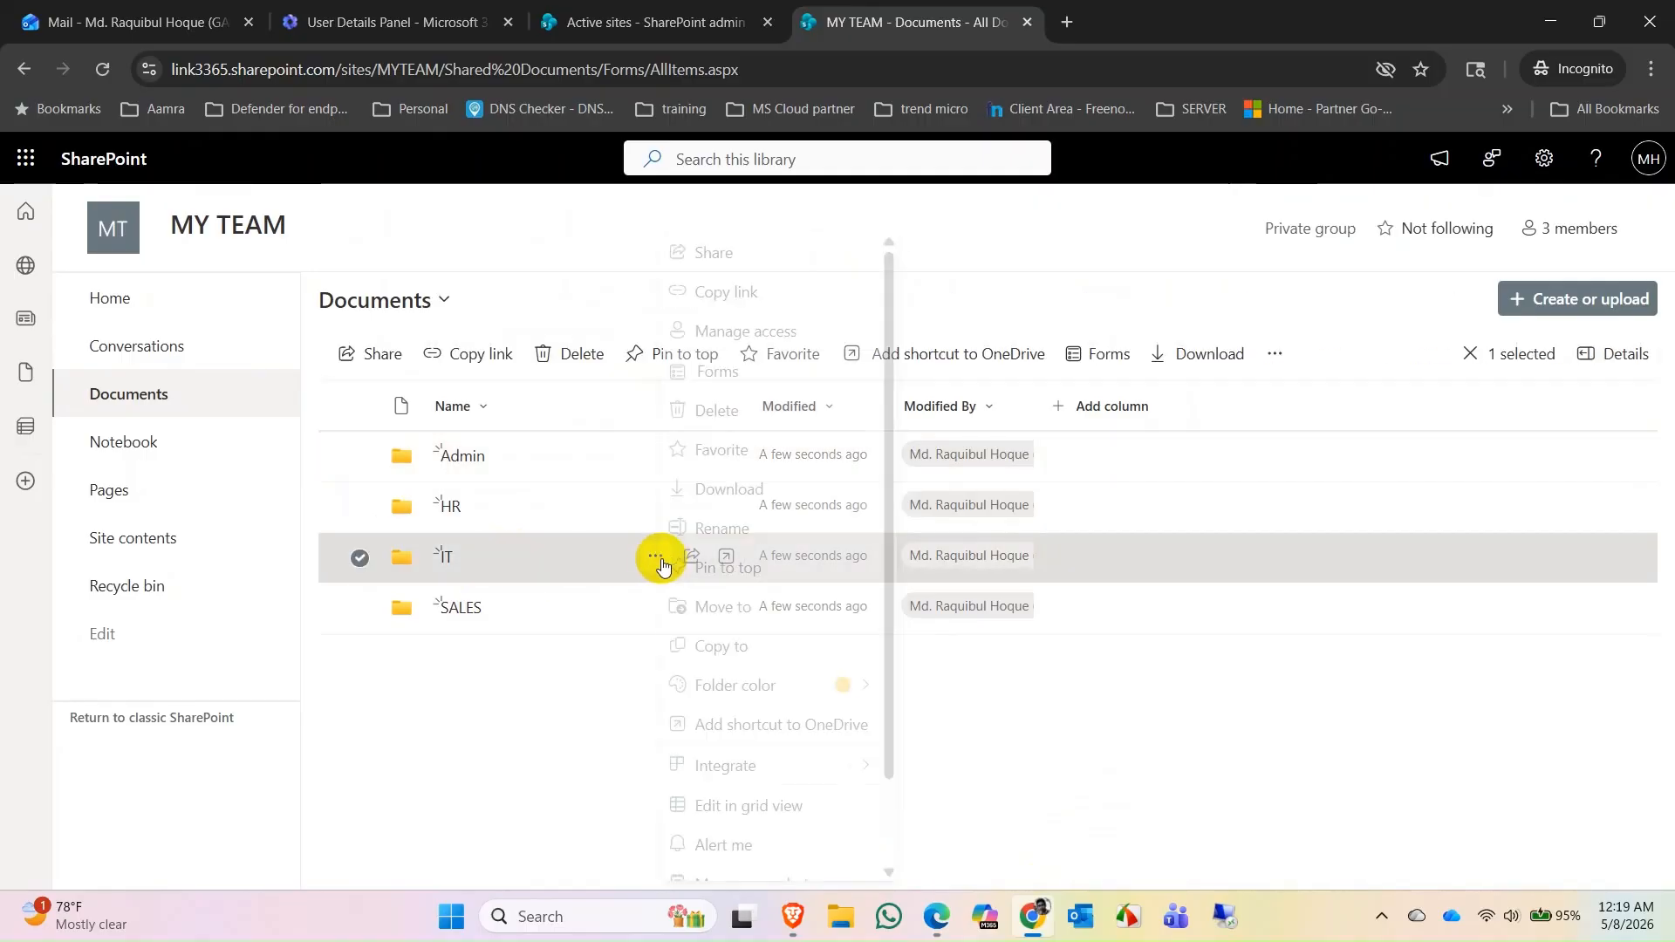
left_click(752, 332)
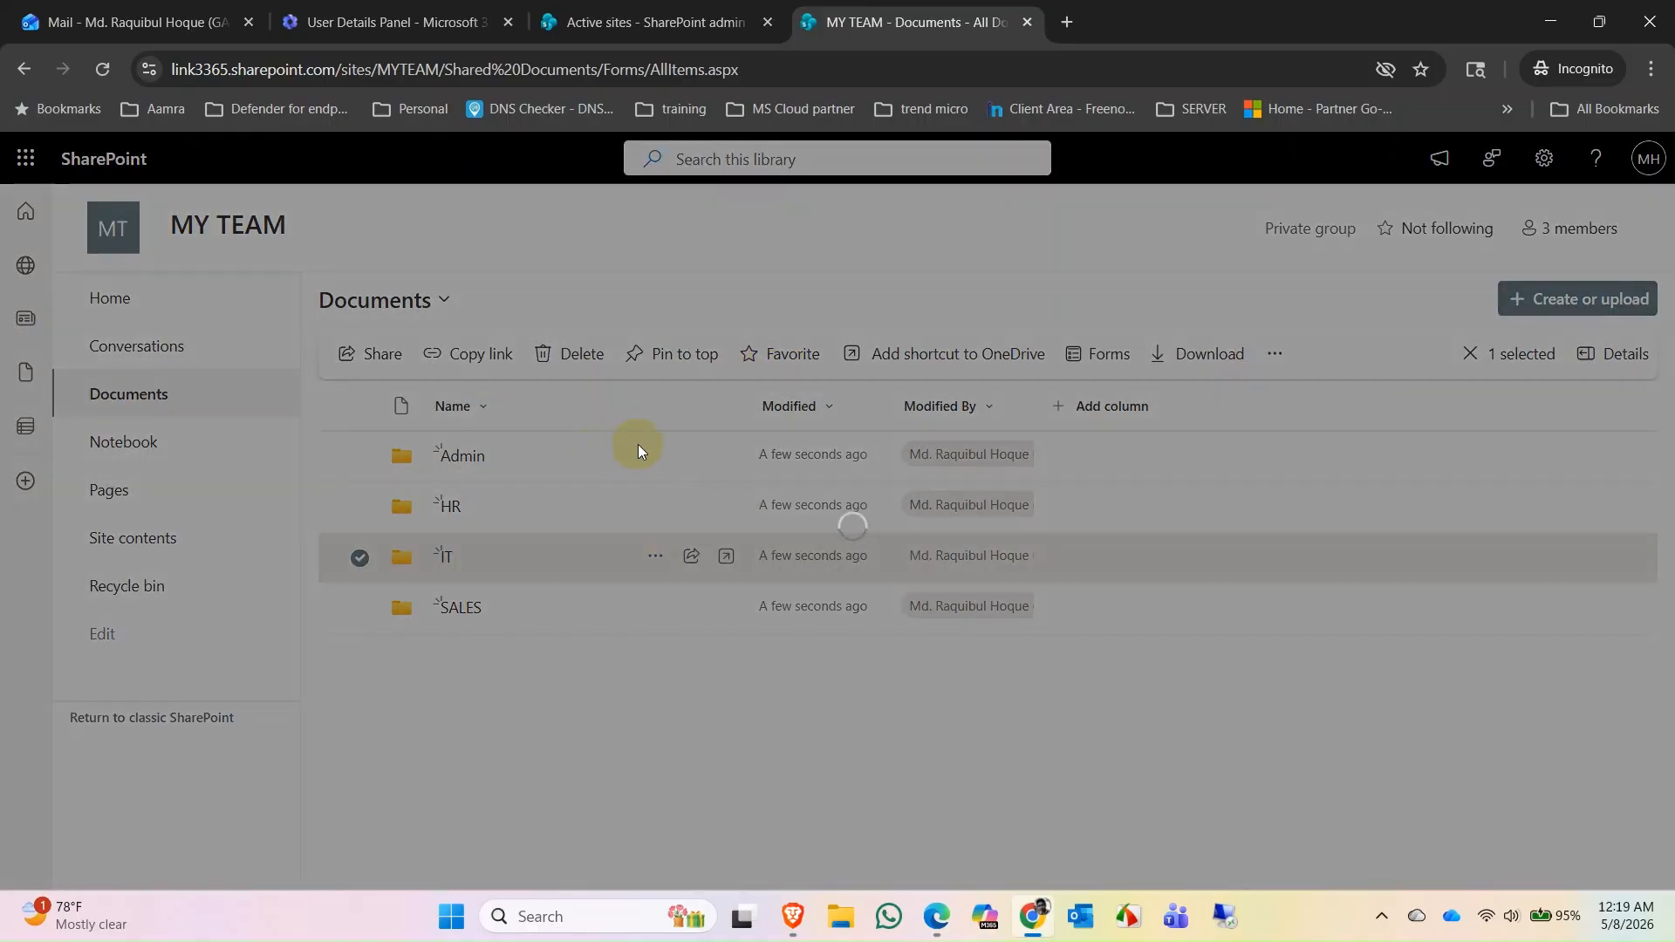
left_click(666, 271)
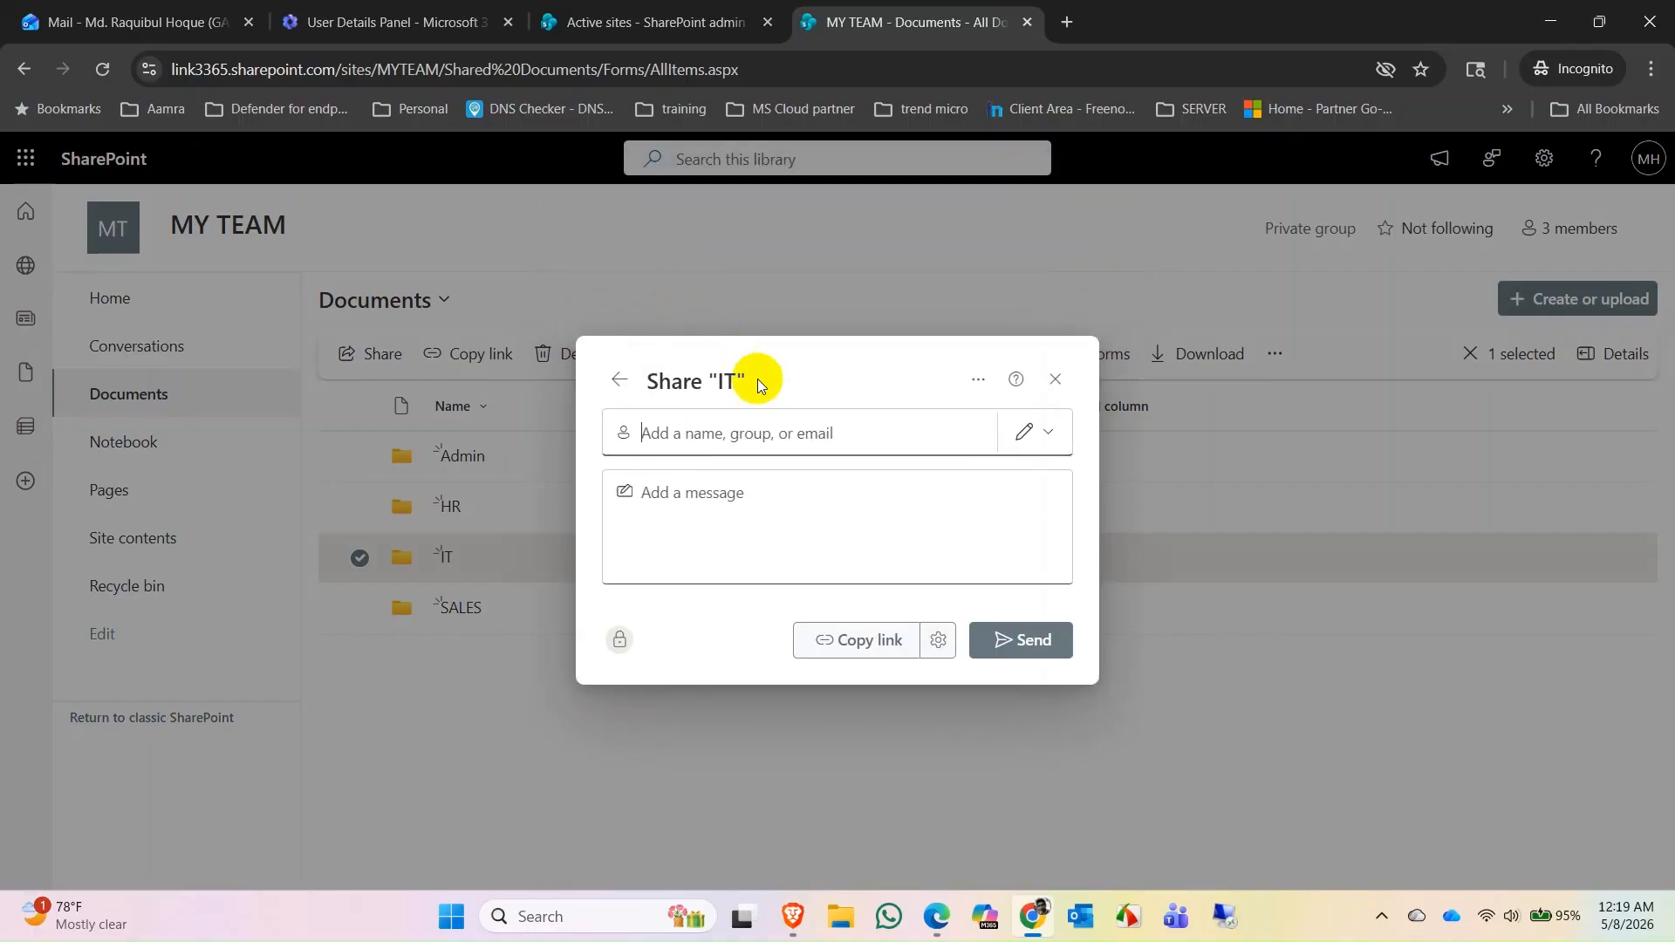
left_click(756, 426)
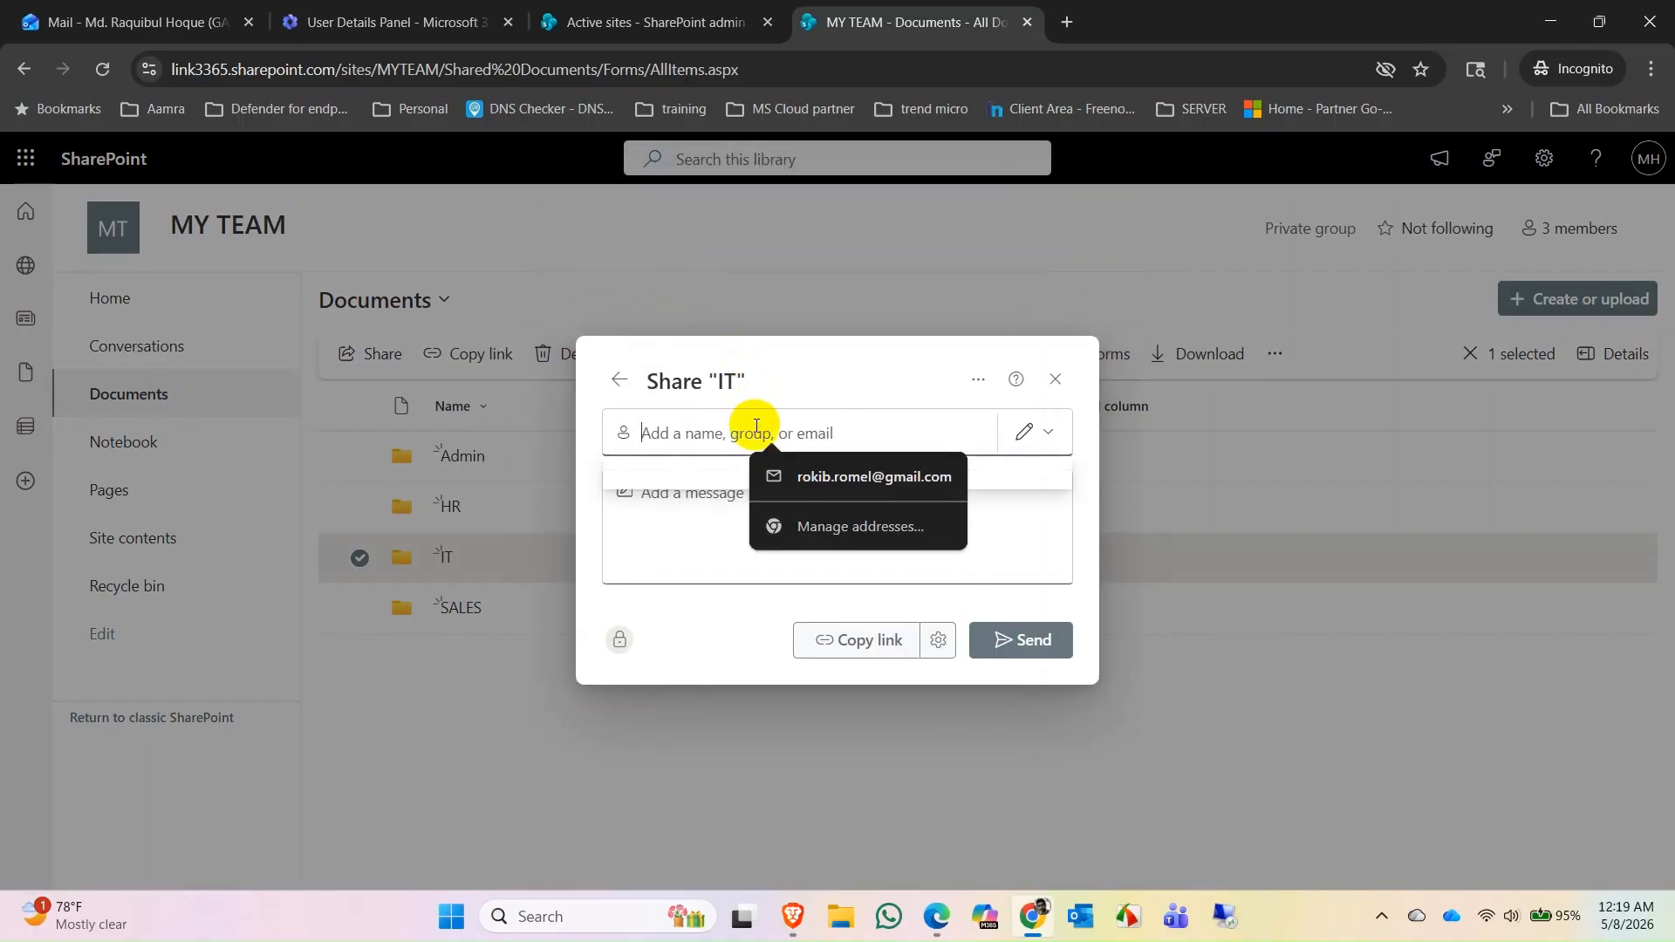
type("raq")
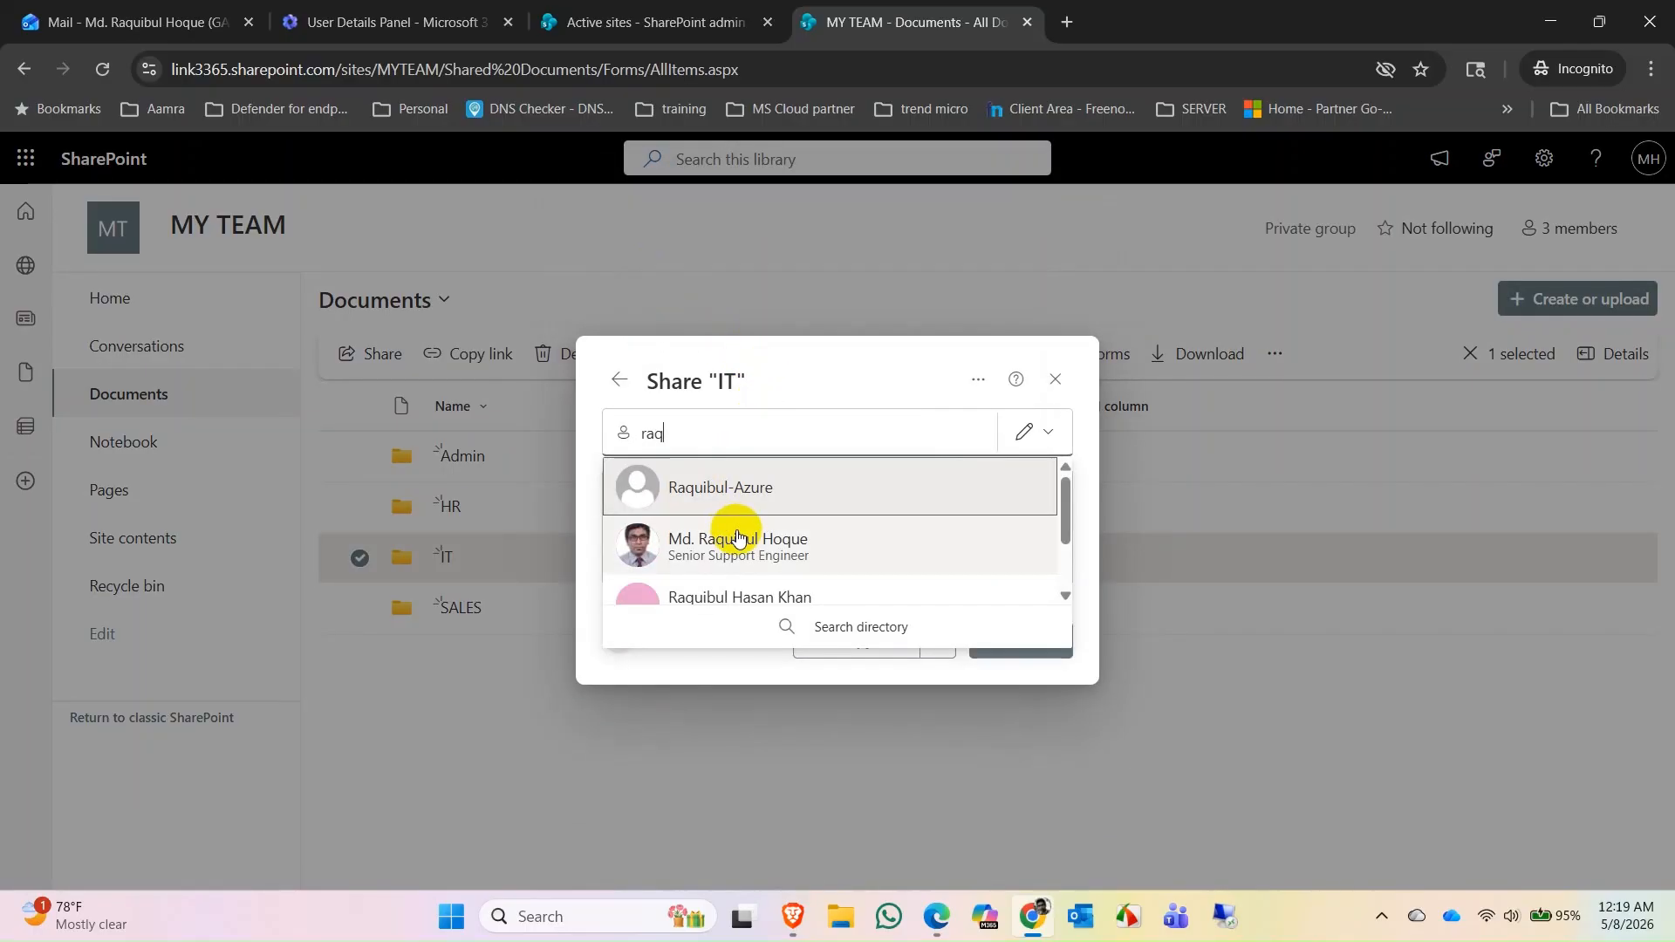
left_click(737, 537)
left_click(1012, 656)
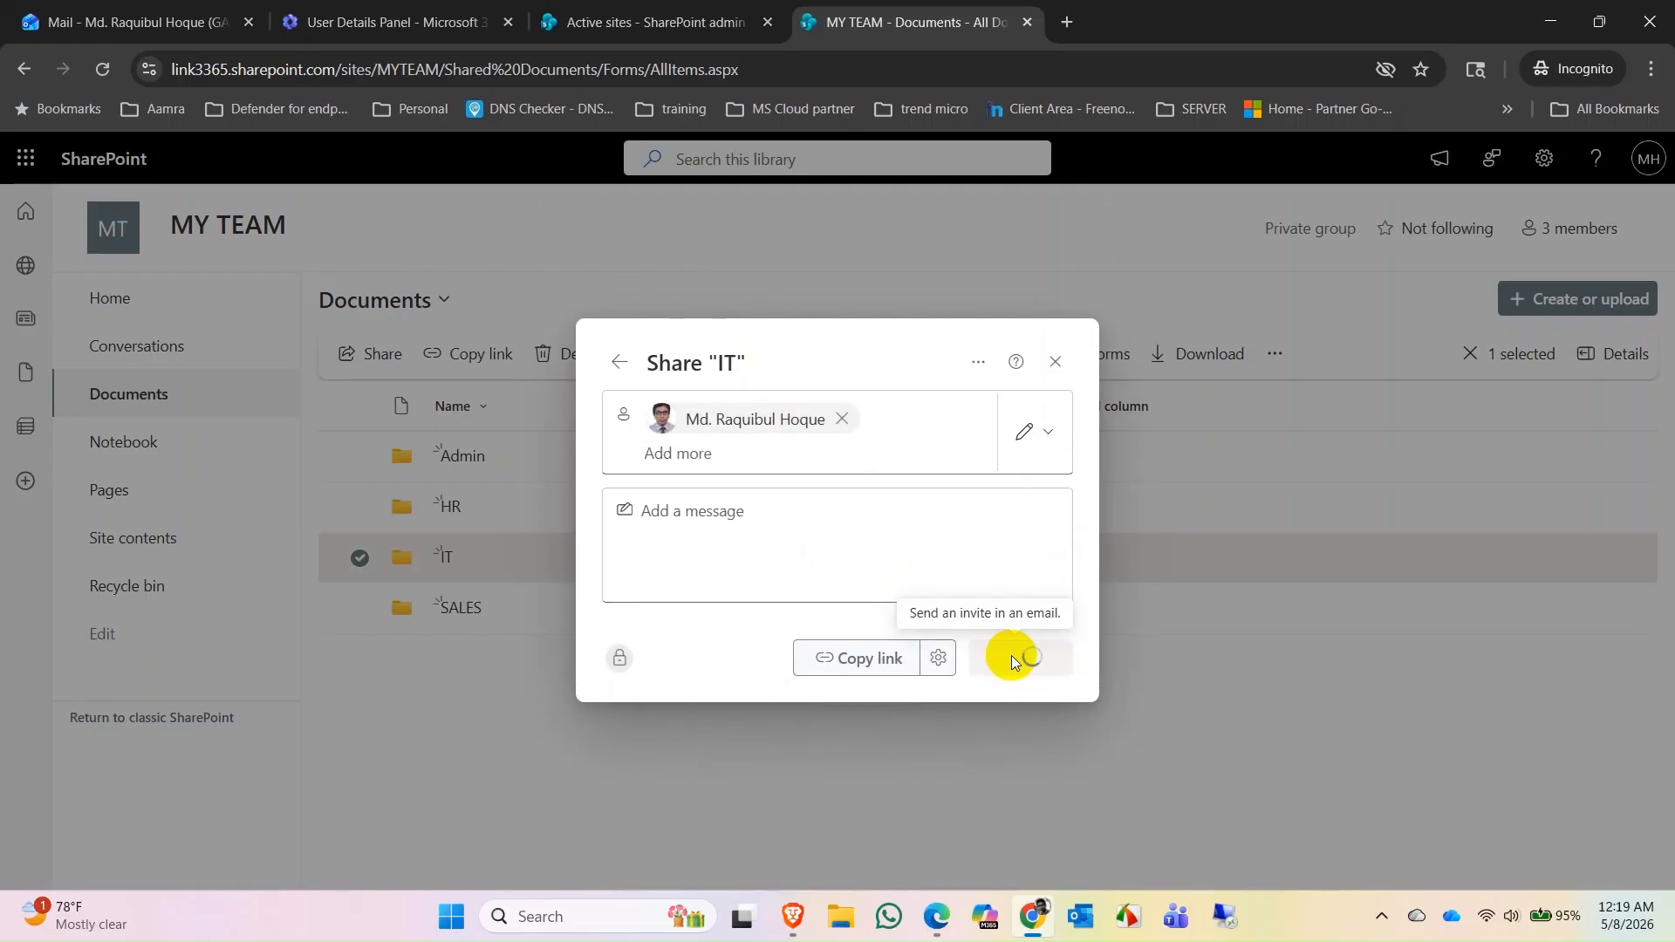
left_click(1056, 399)
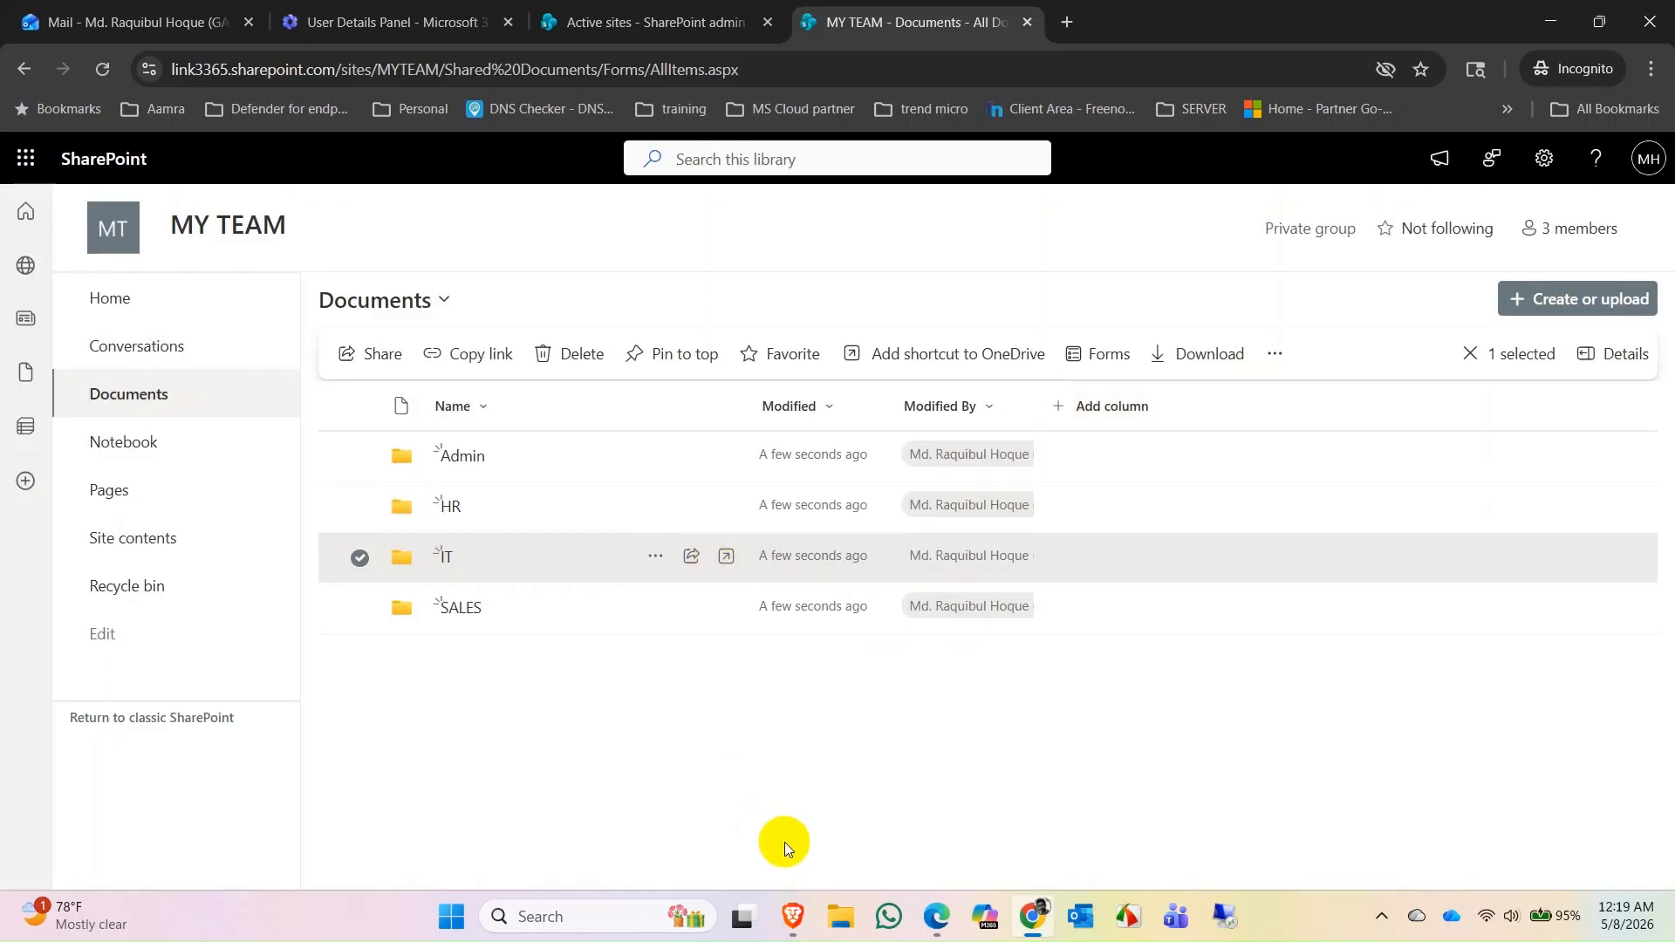
Reload the document library in Microsoft Edge and compare its visible folders with those of the Azure credit account in Brave.
left_click(936, 916)
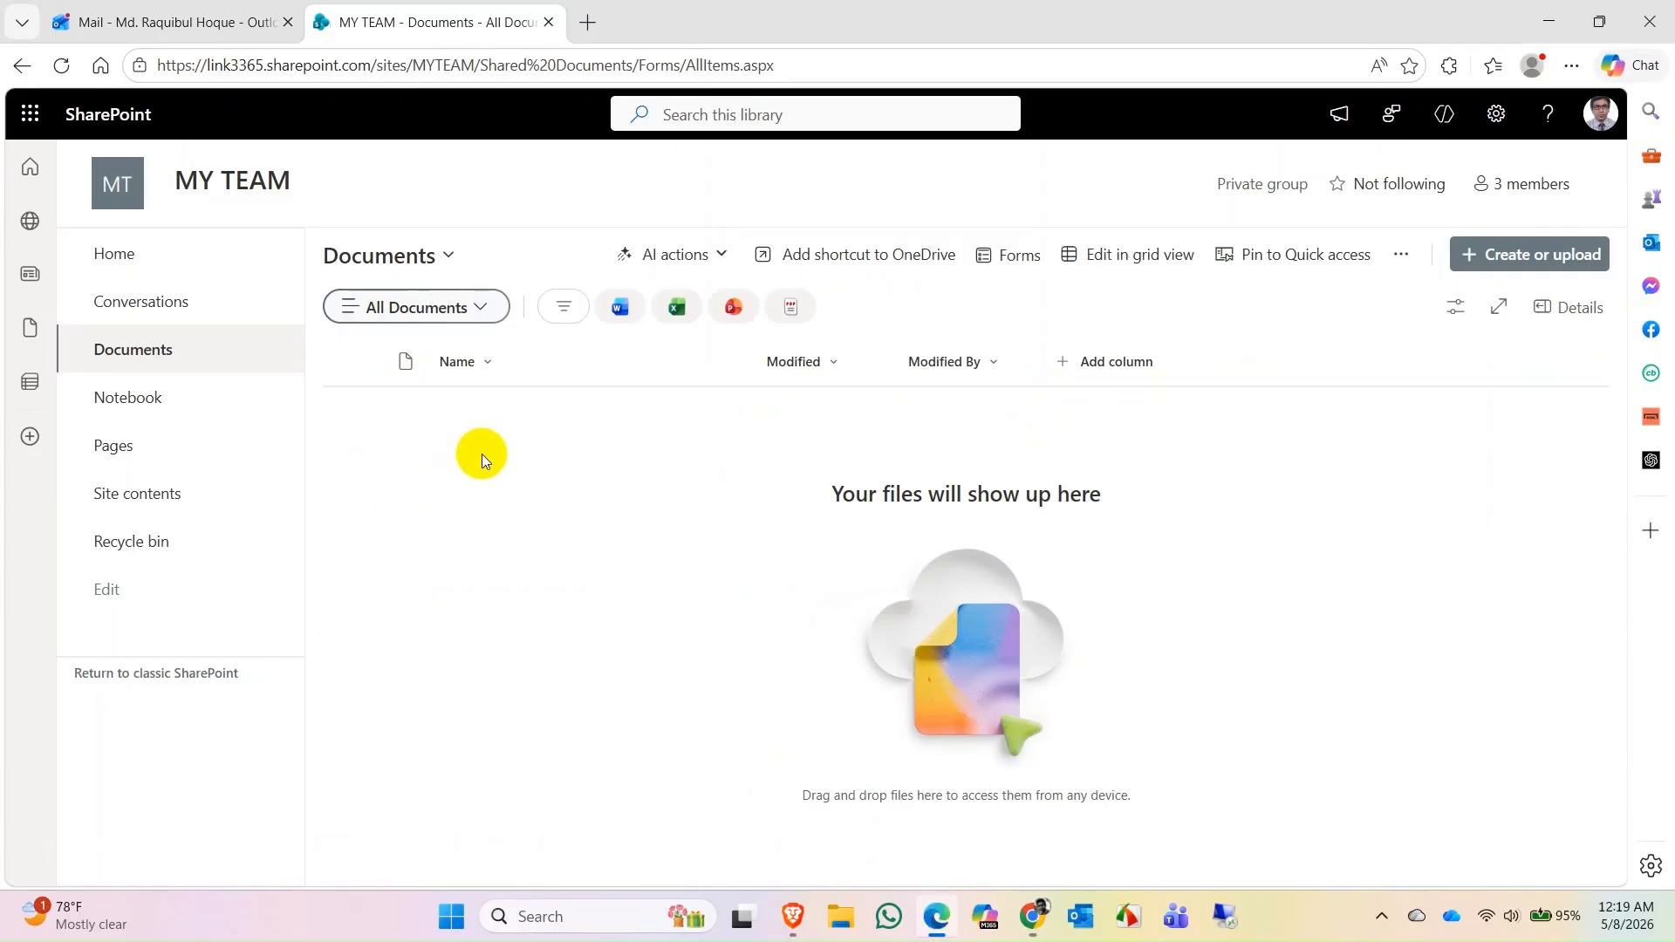
left_click(61, 67)
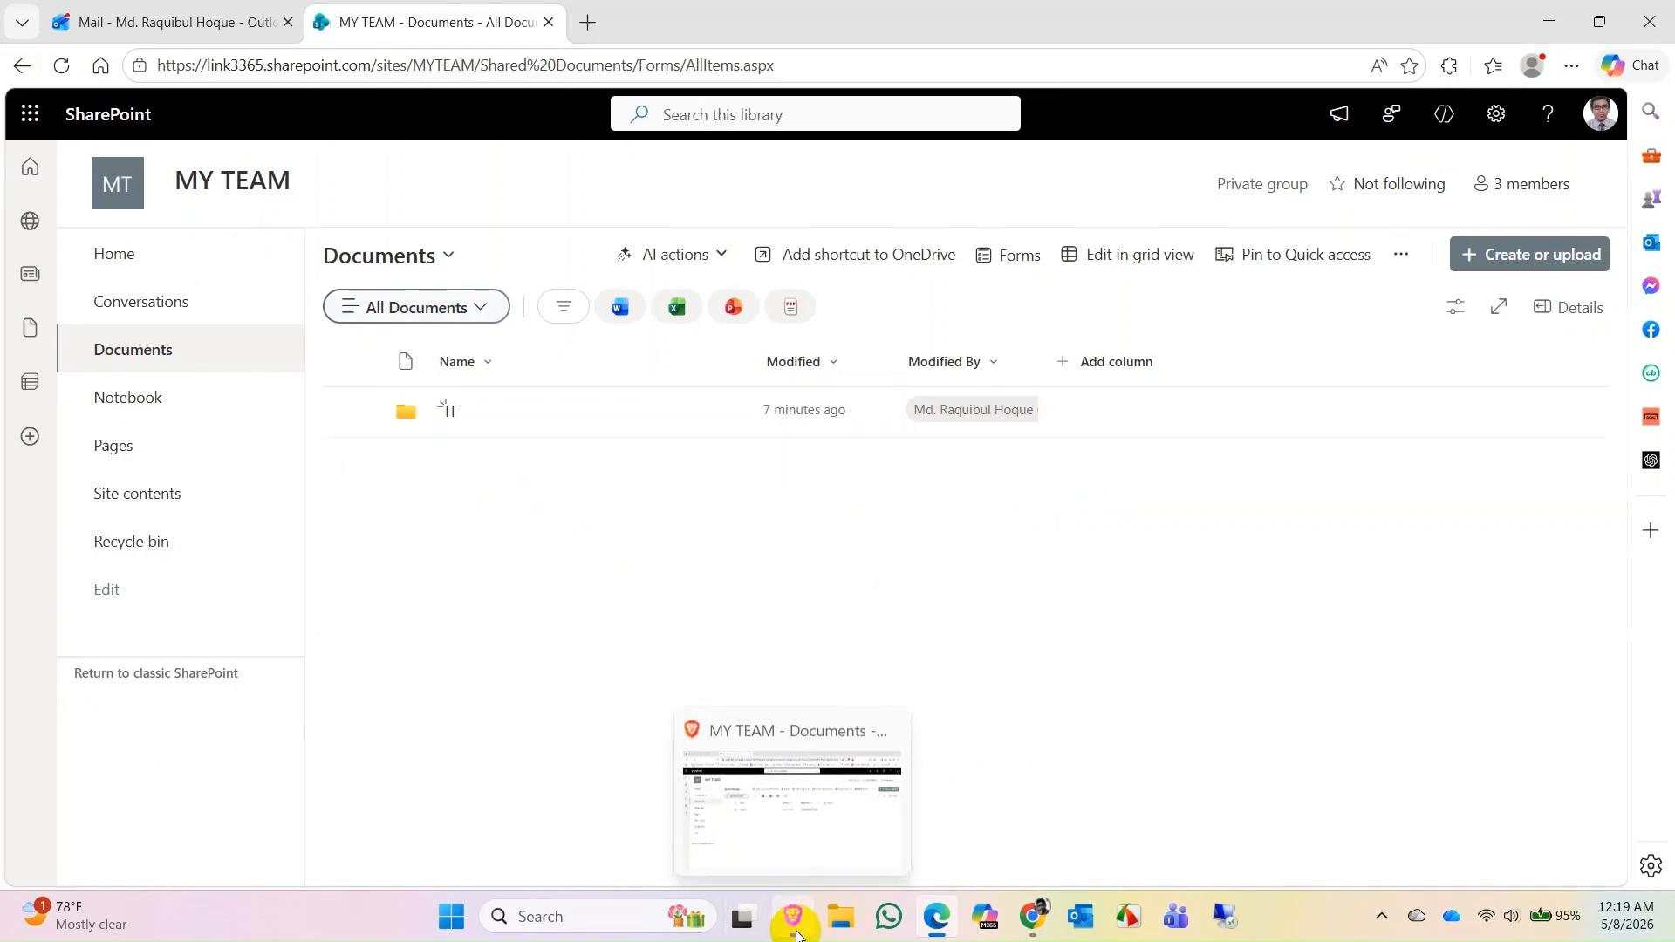
left_click(793, 916)
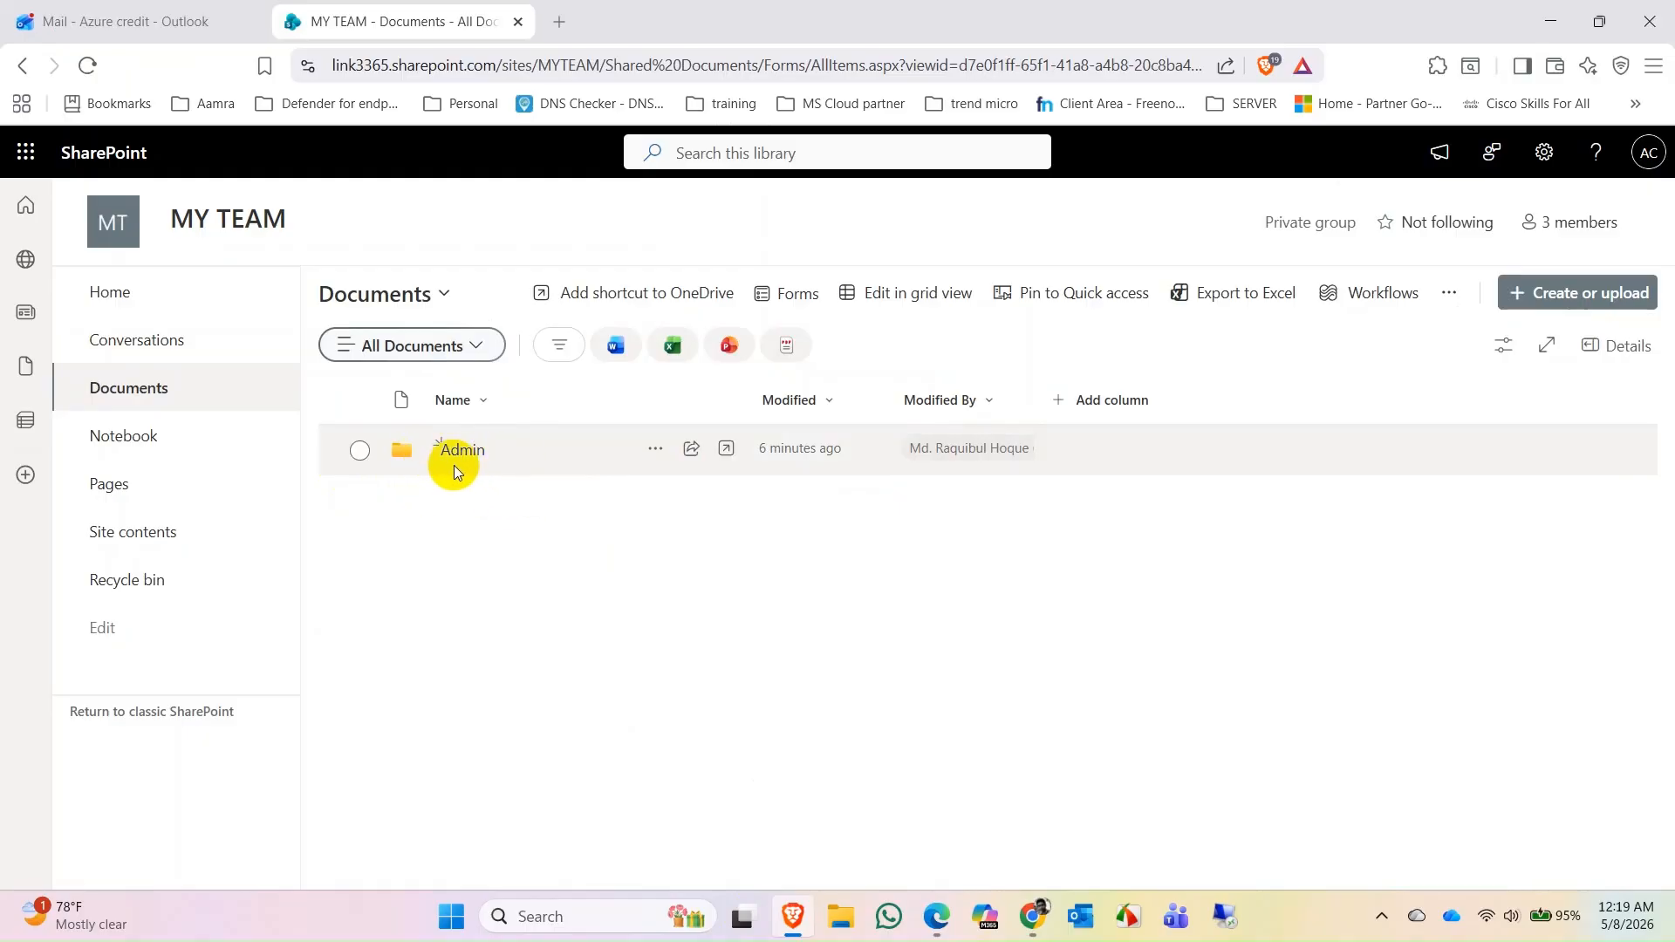
left_click(932, 916)
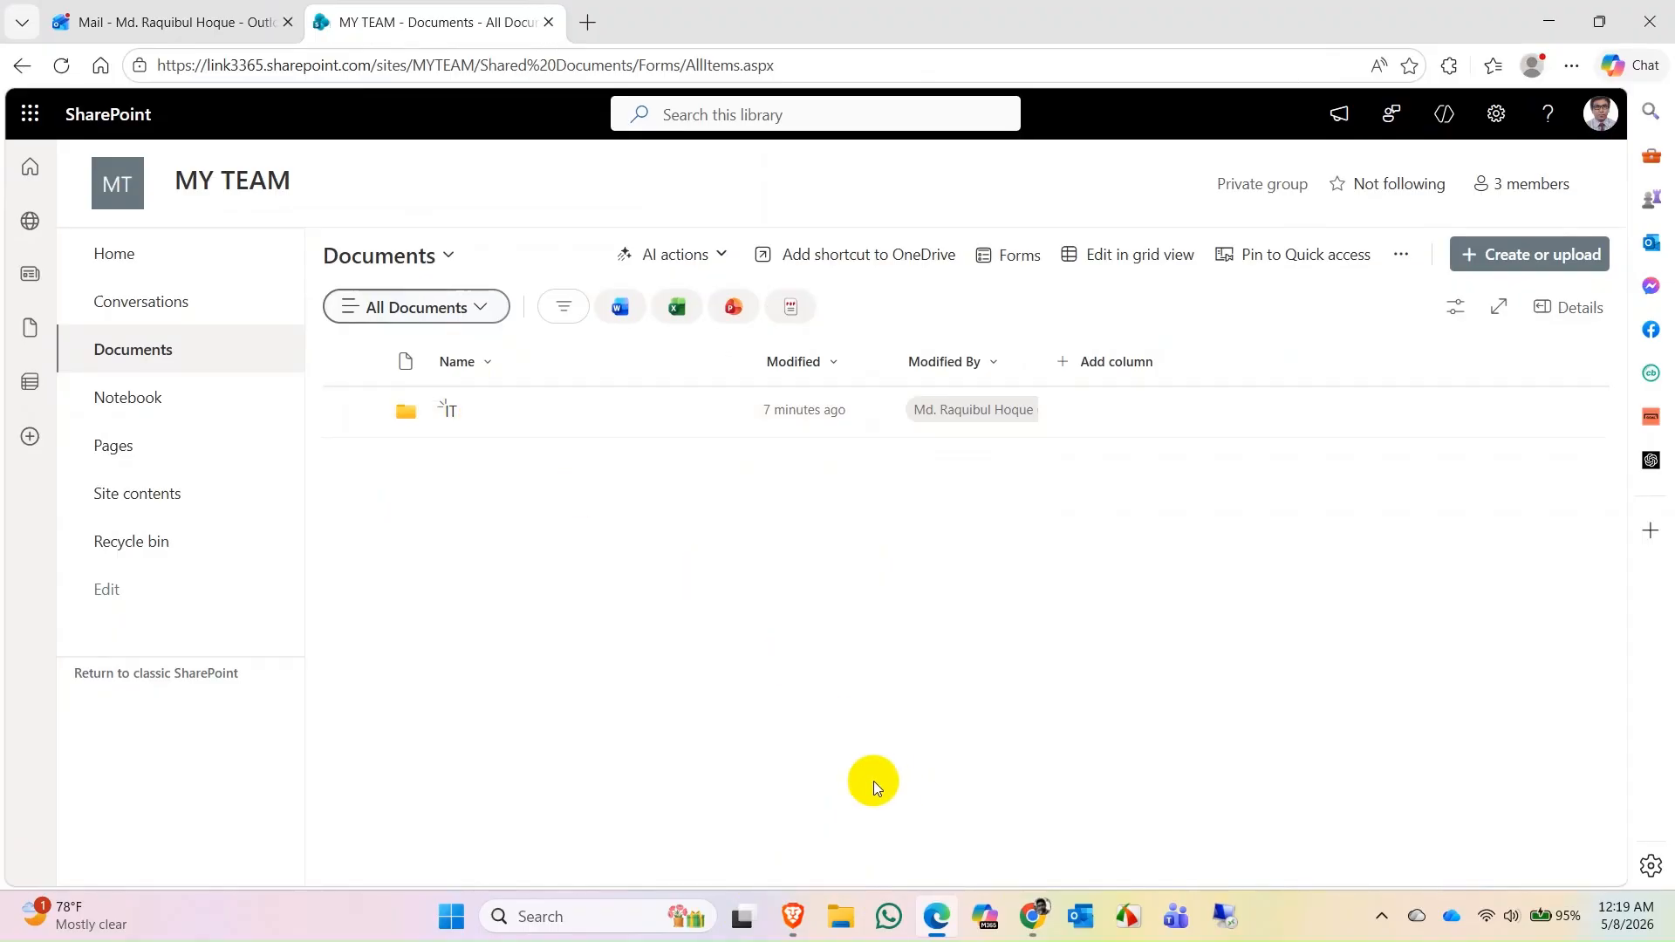
Return to Chrome, review the MY TEAM group membership, then reload the owner's document library and dismiss the introductory tips.
left_click(1038, 930)
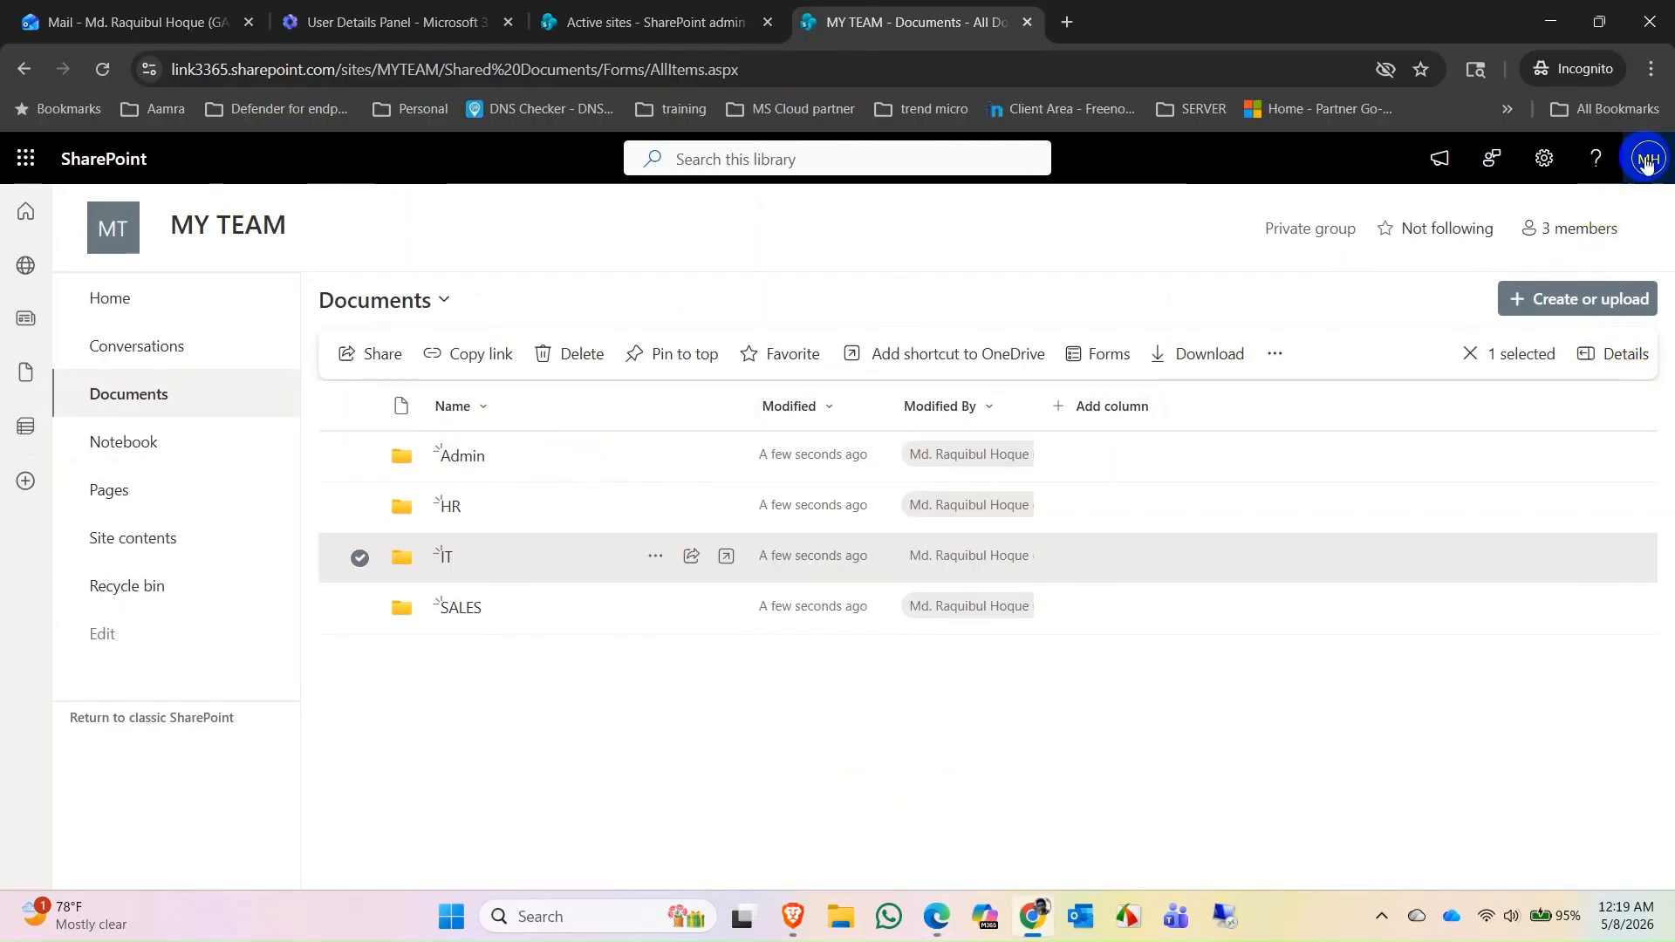
left_click(1581, 230)
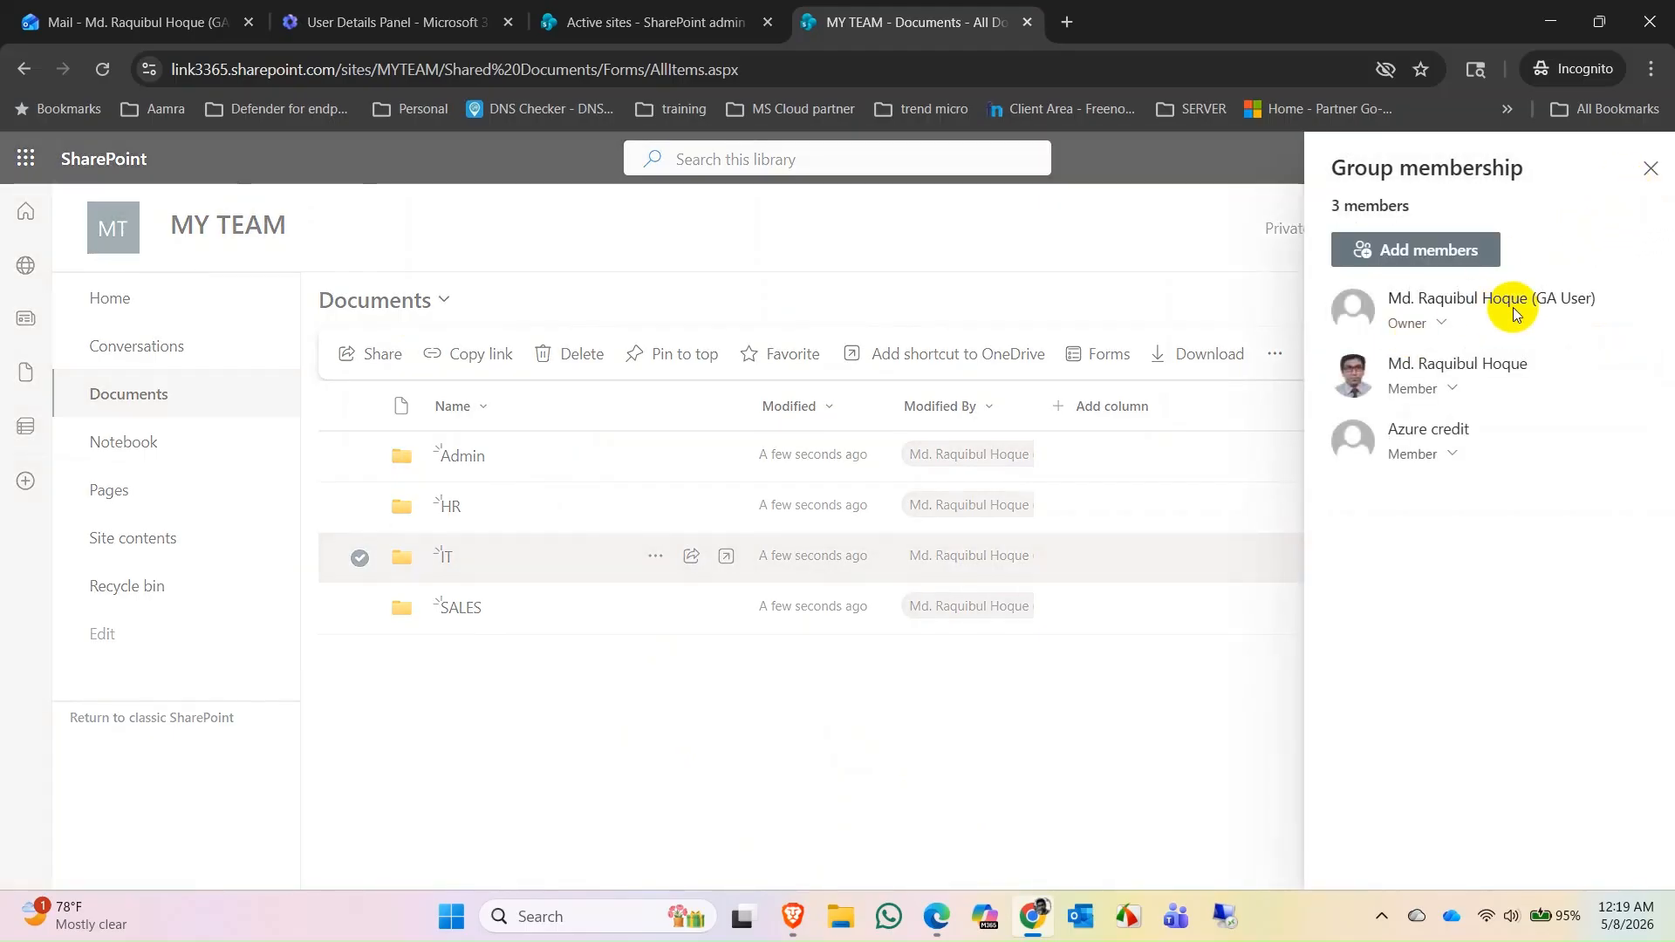
left_click(1651, 168)
left_click(102, 67)
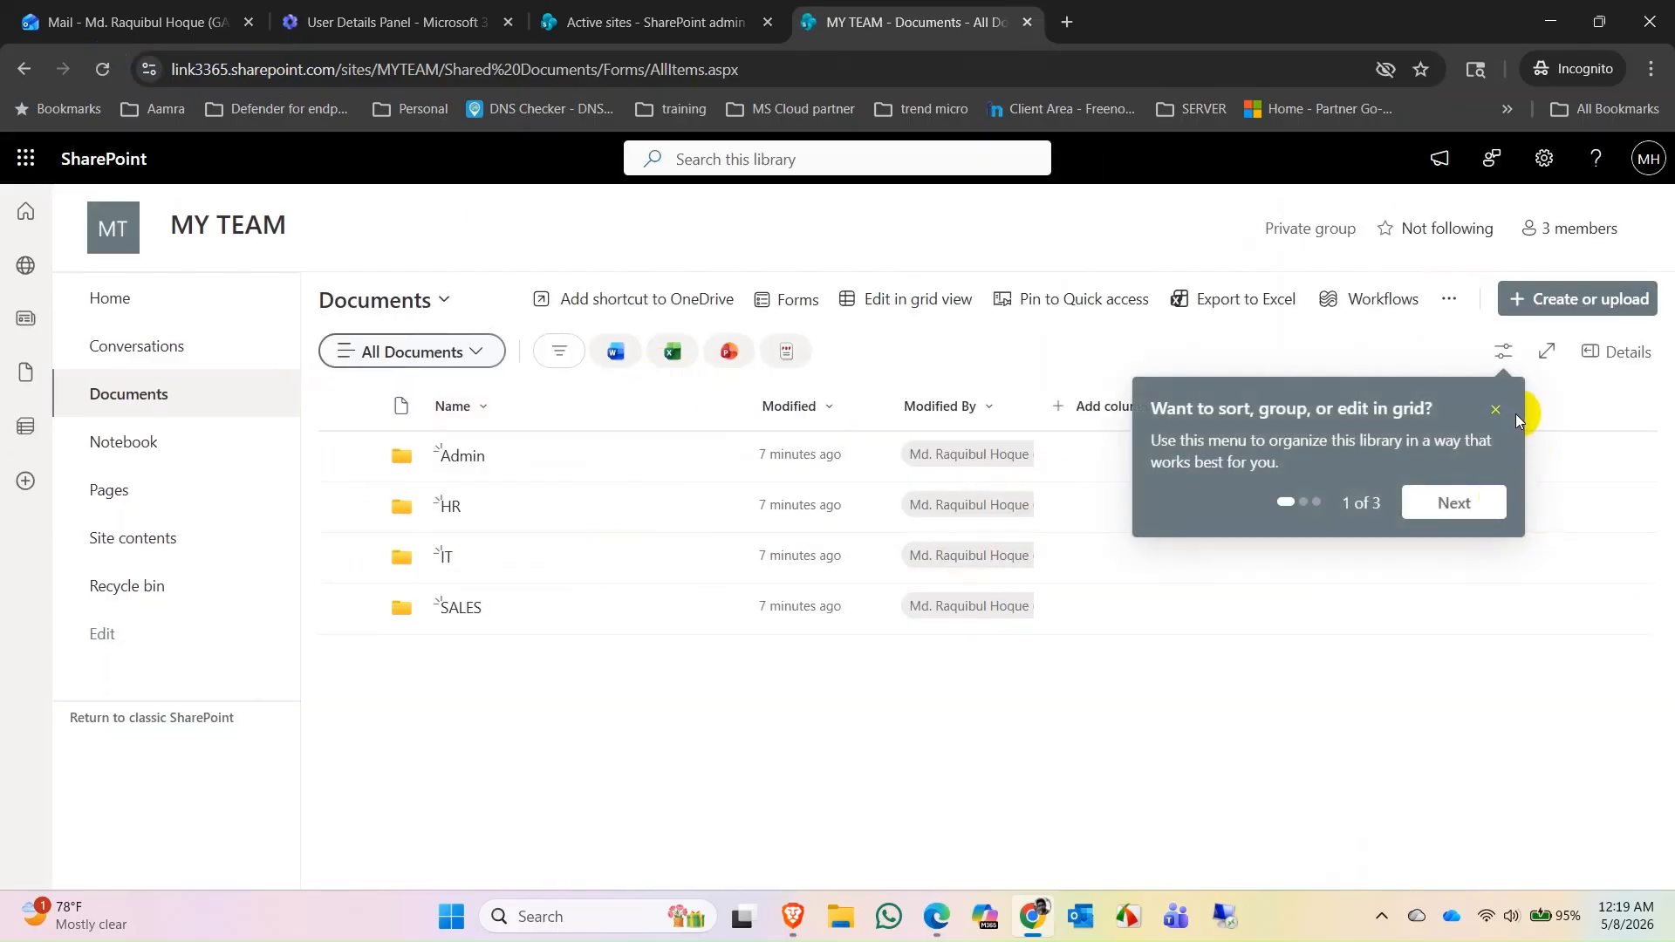
left_click(1497, 410)
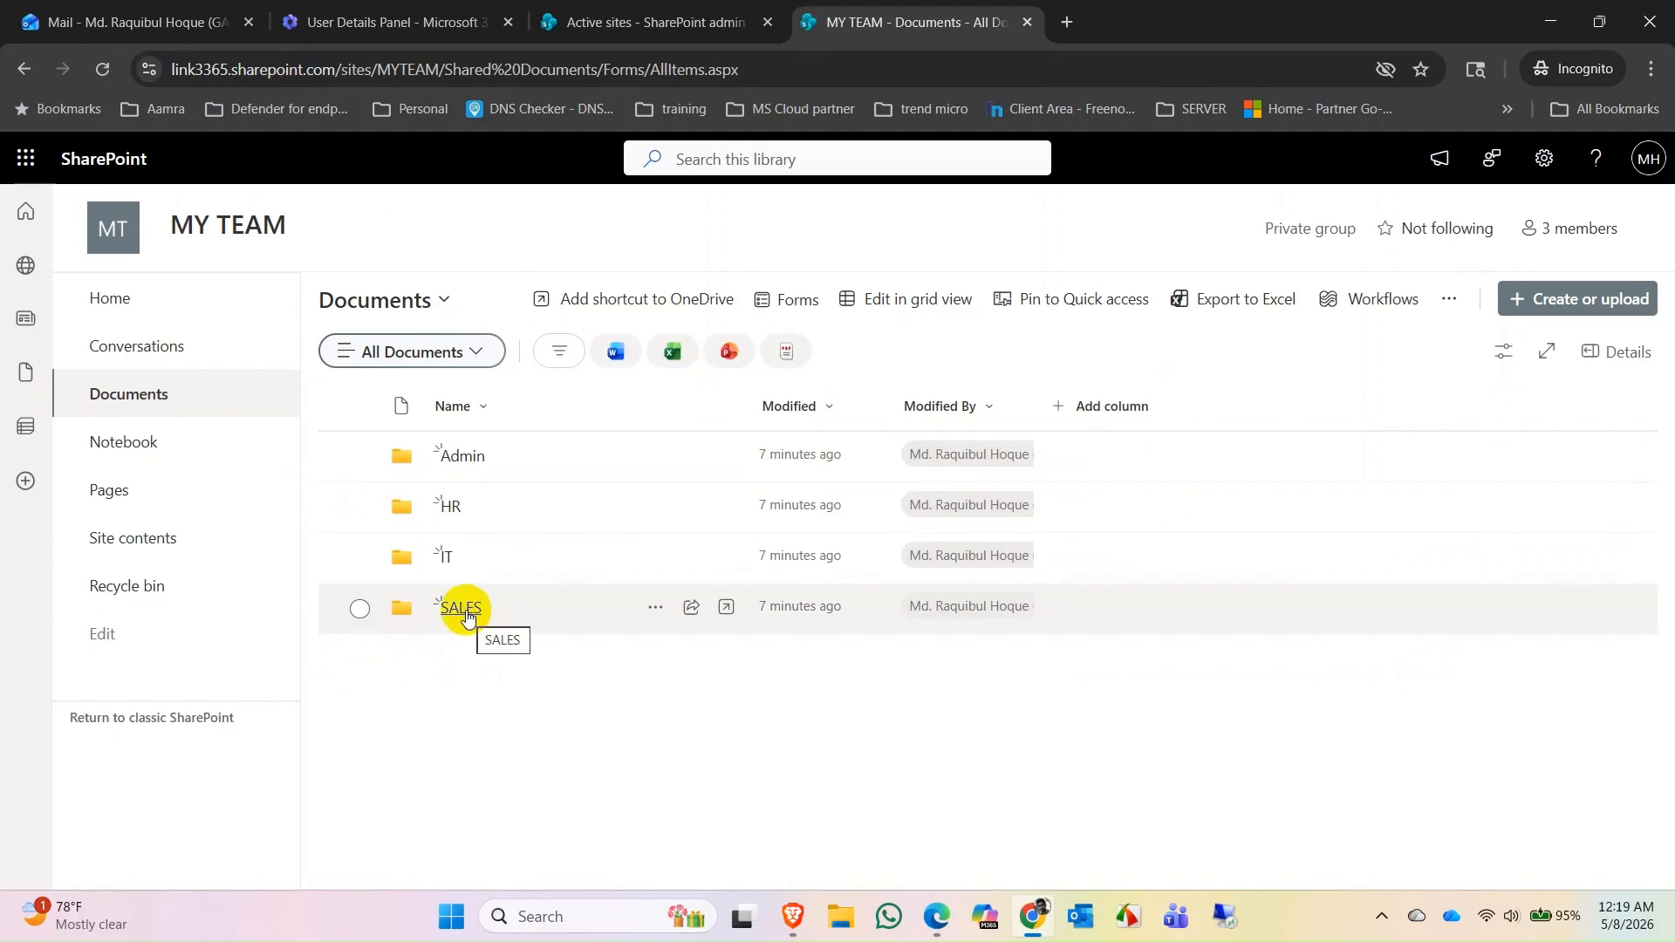
Open the form for adding members to the MY TEAM group, review it, and close it without adding anyone.
left_click(1583, 228)
left_click(1439, 250)
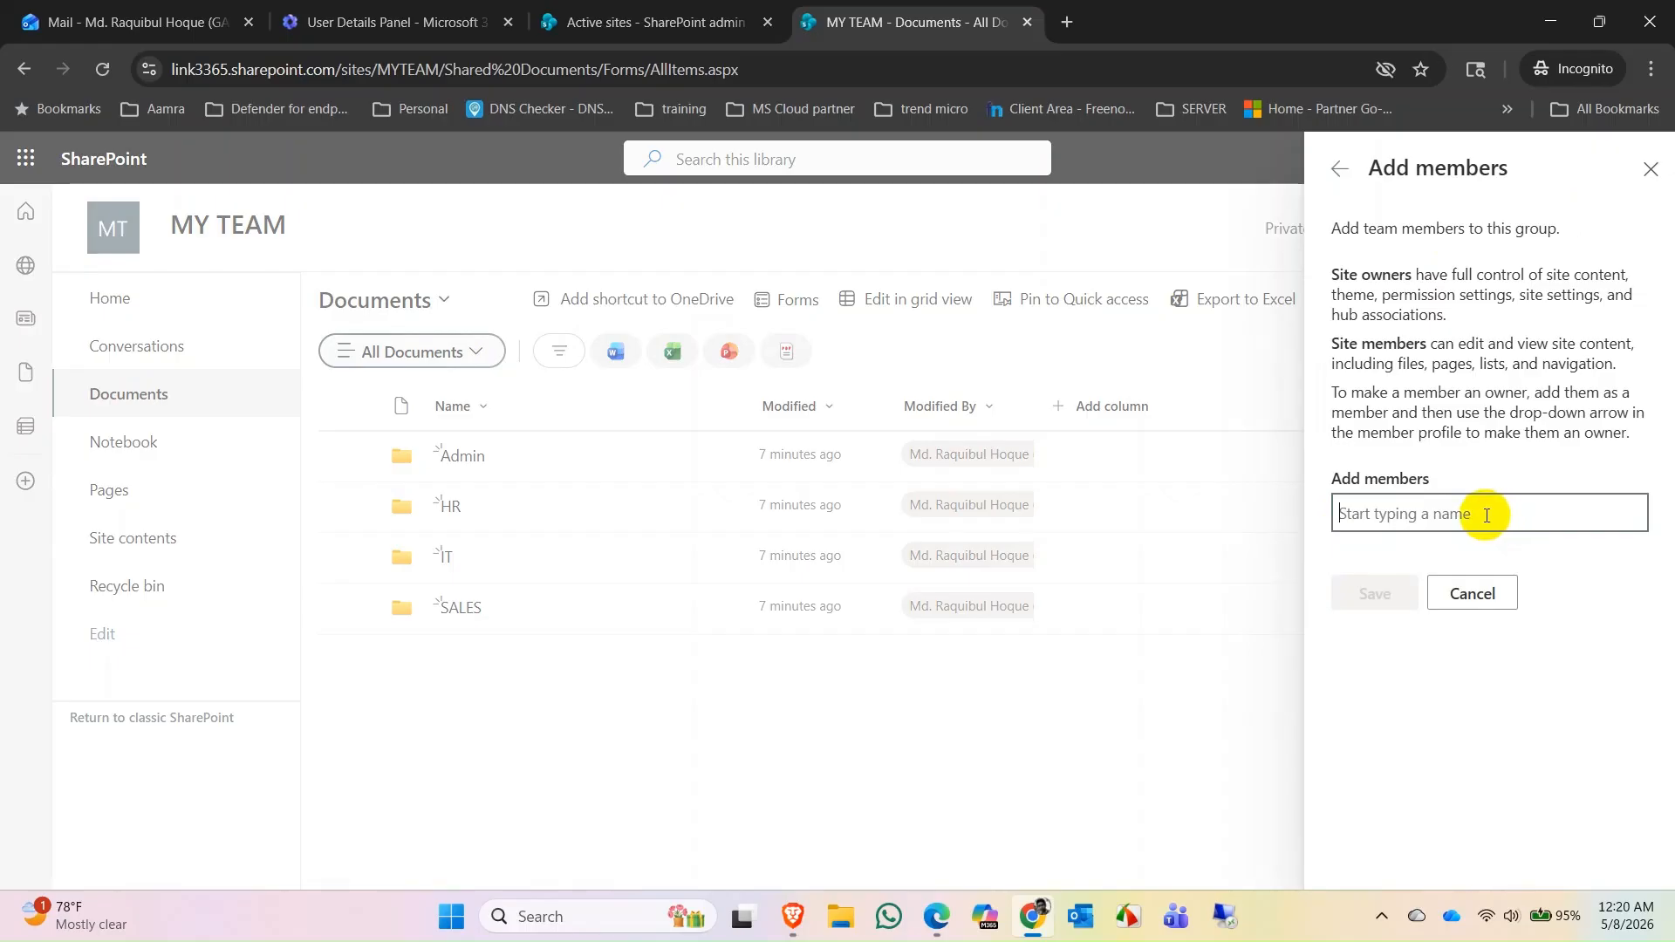
left_click(1648, 190)
Inspect the SALES folder's access settings to see who it is shared with, and close them.
left_click(662, 608)
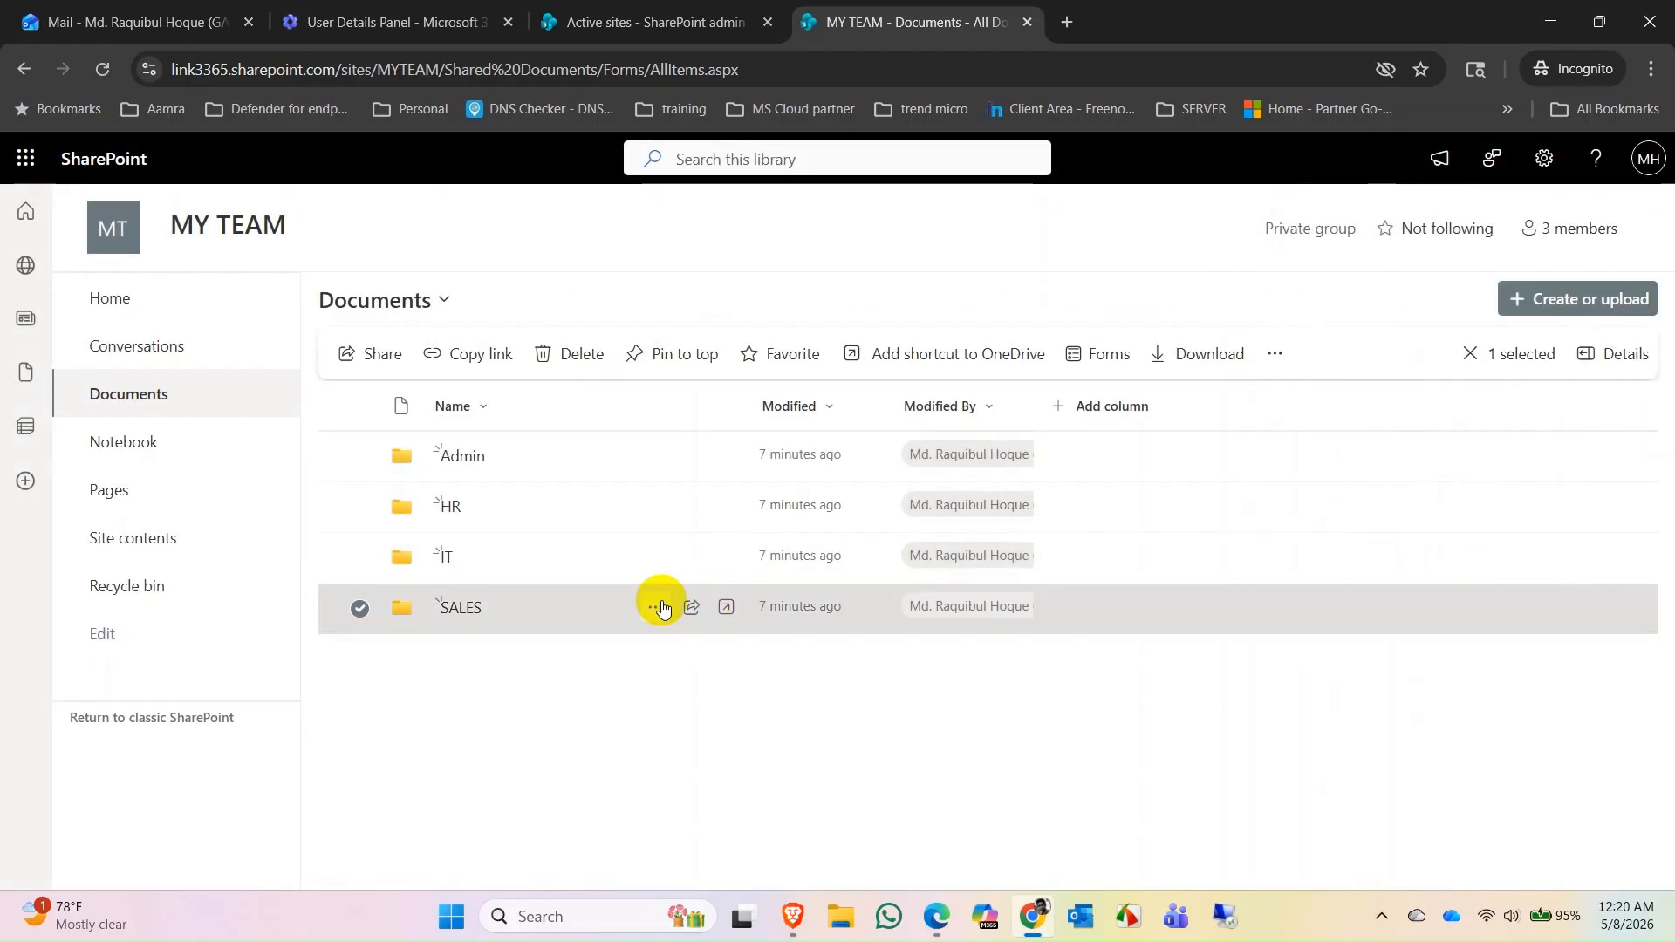
left_click(755, 331)
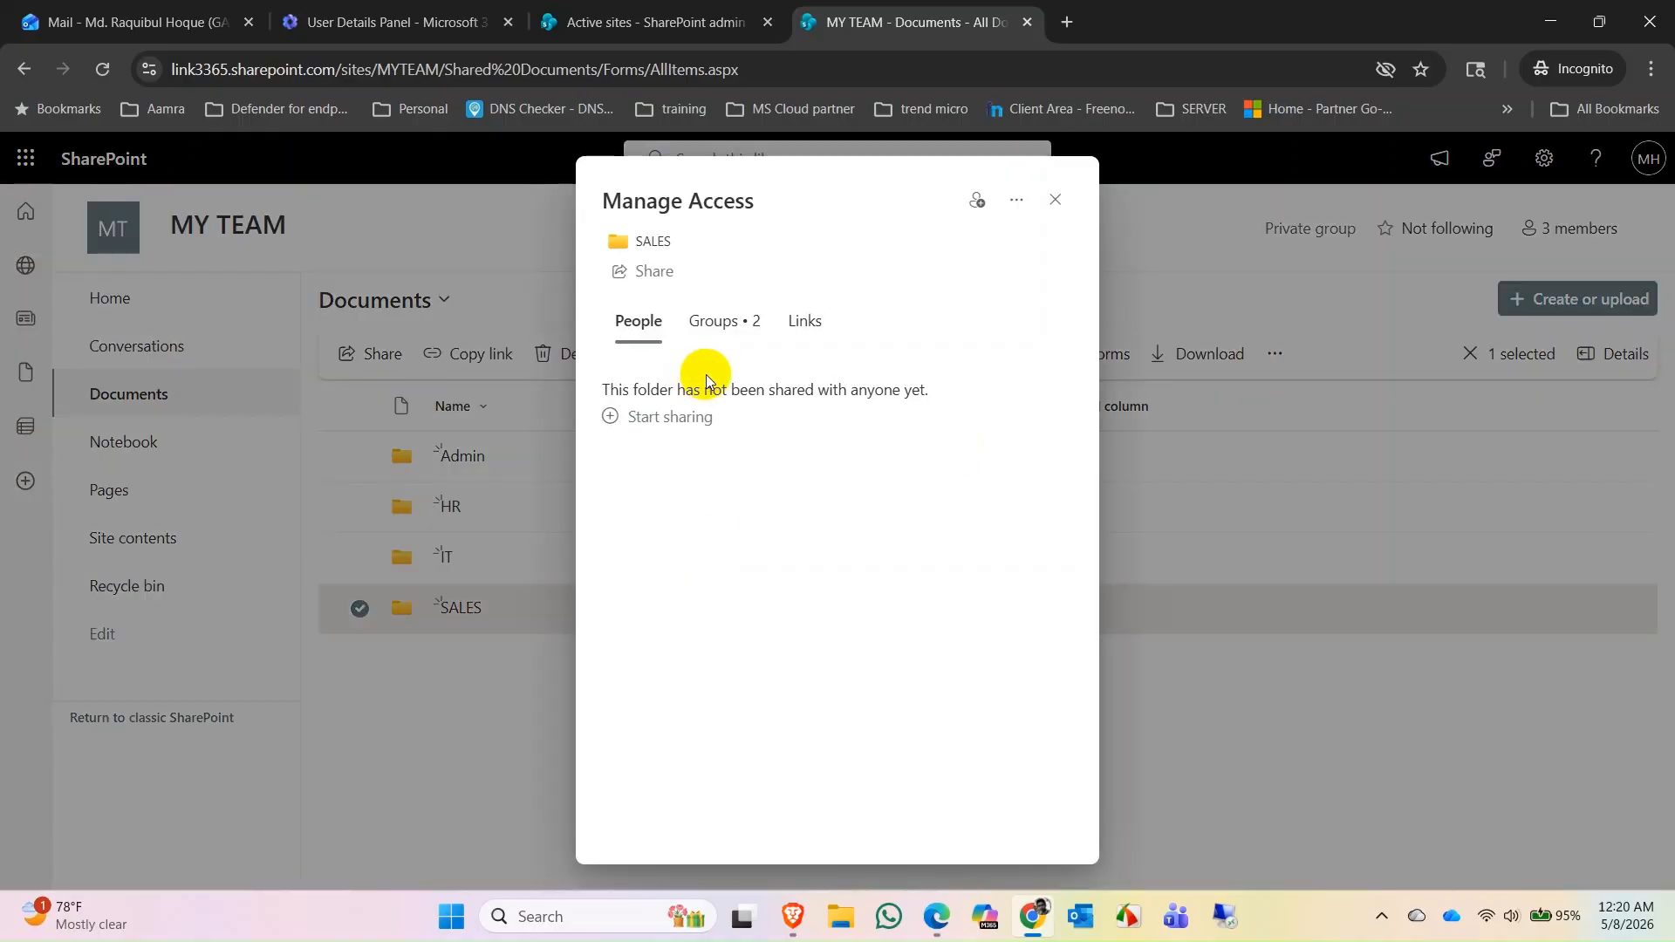
left_click(1074, 204)
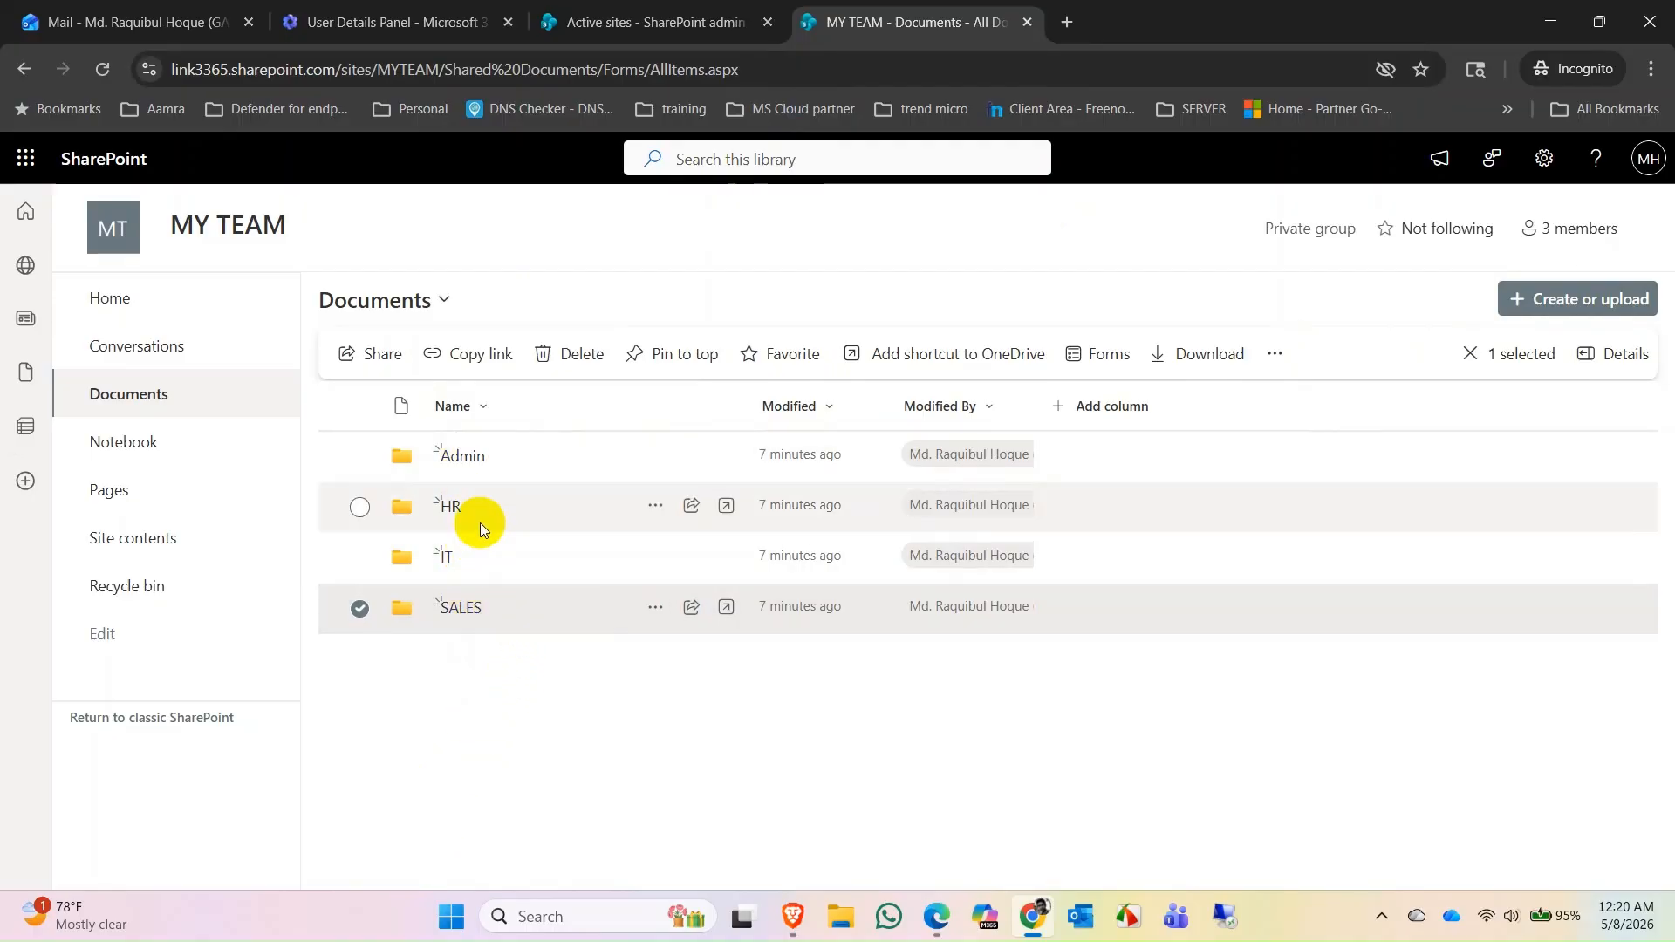
Share the HR folder with the Azure credit account through the folder's access settings, send the invitation, and close the sharing dialog.
left_click(652, 506)
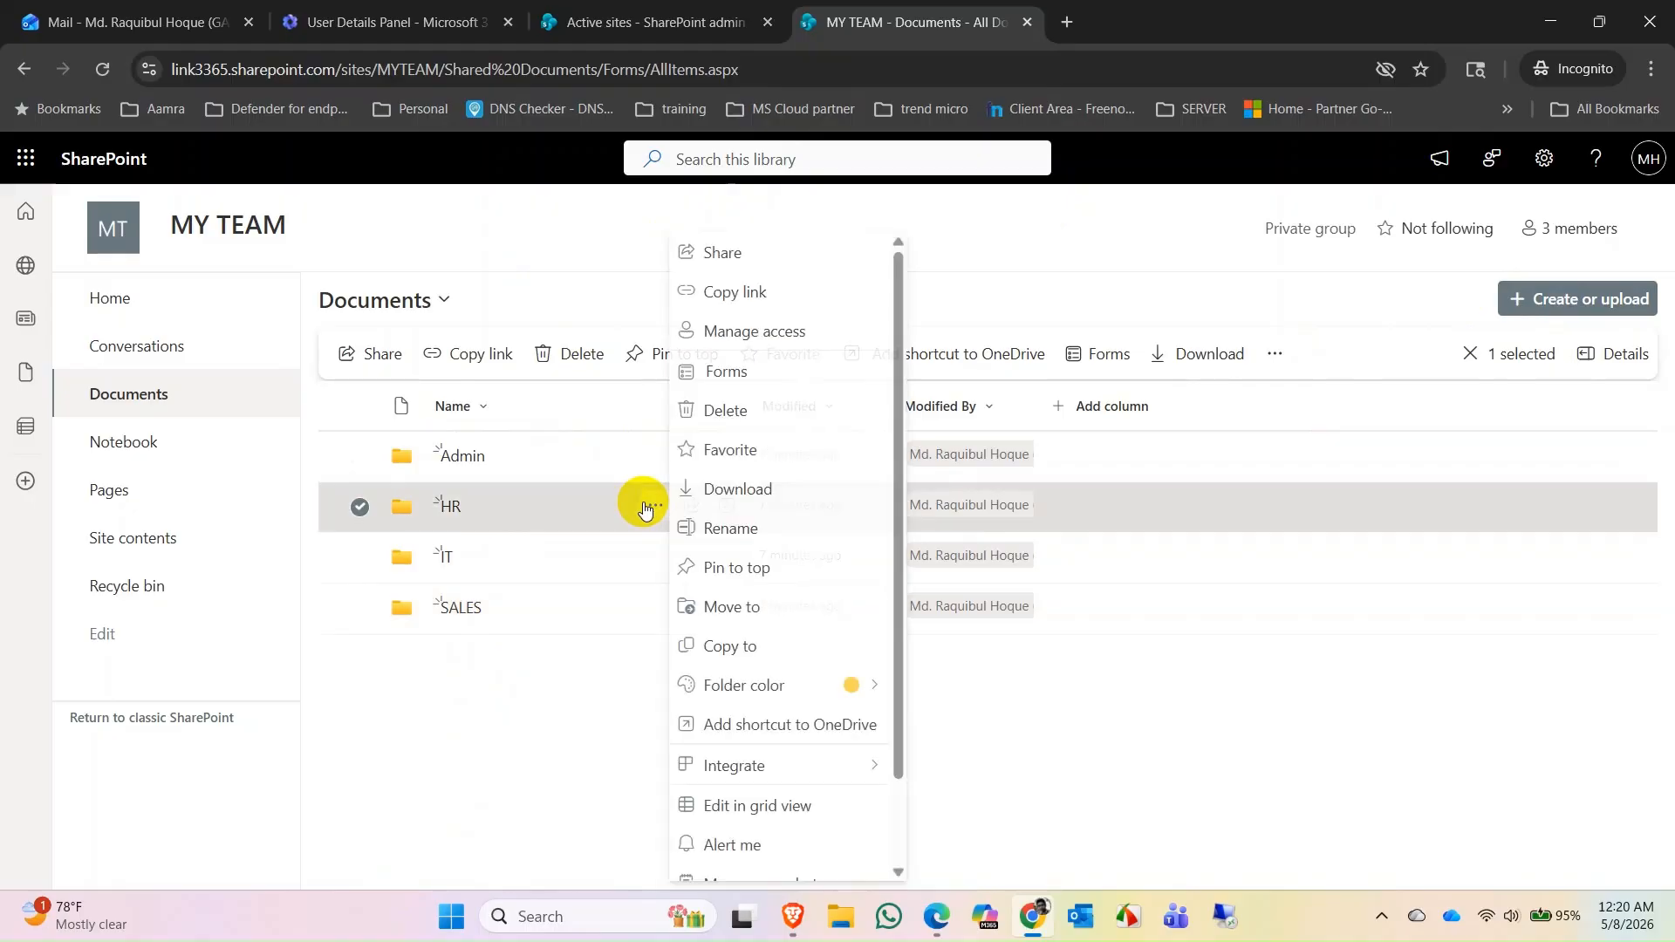
left_click(750, 329)
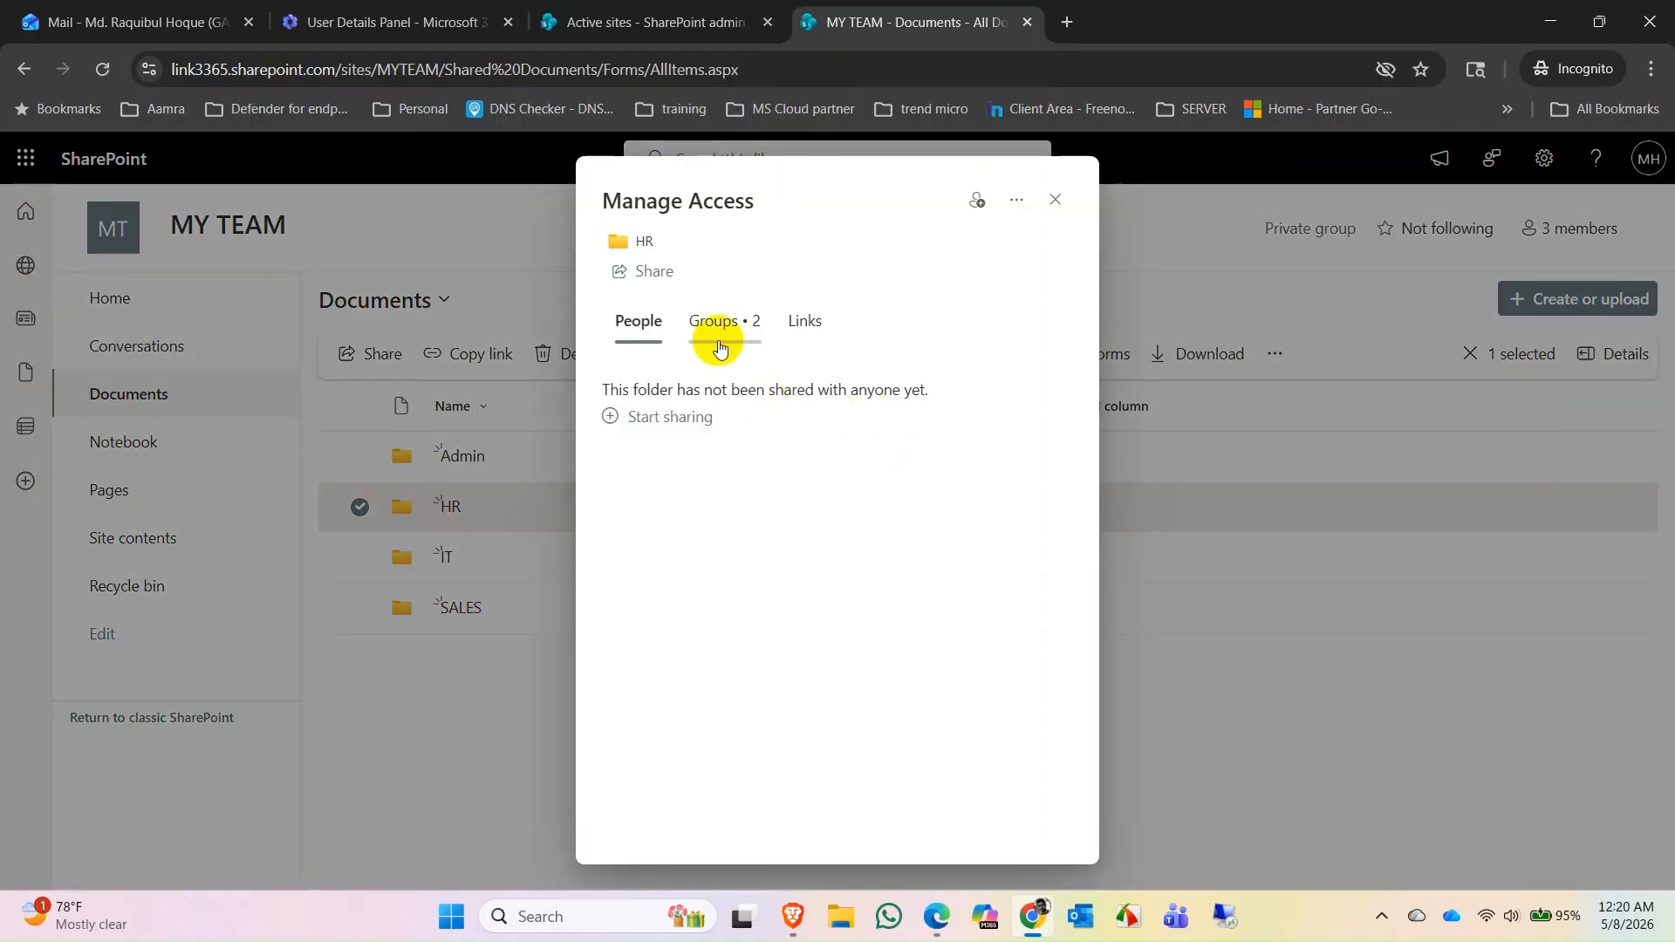
left_click(650, 271)
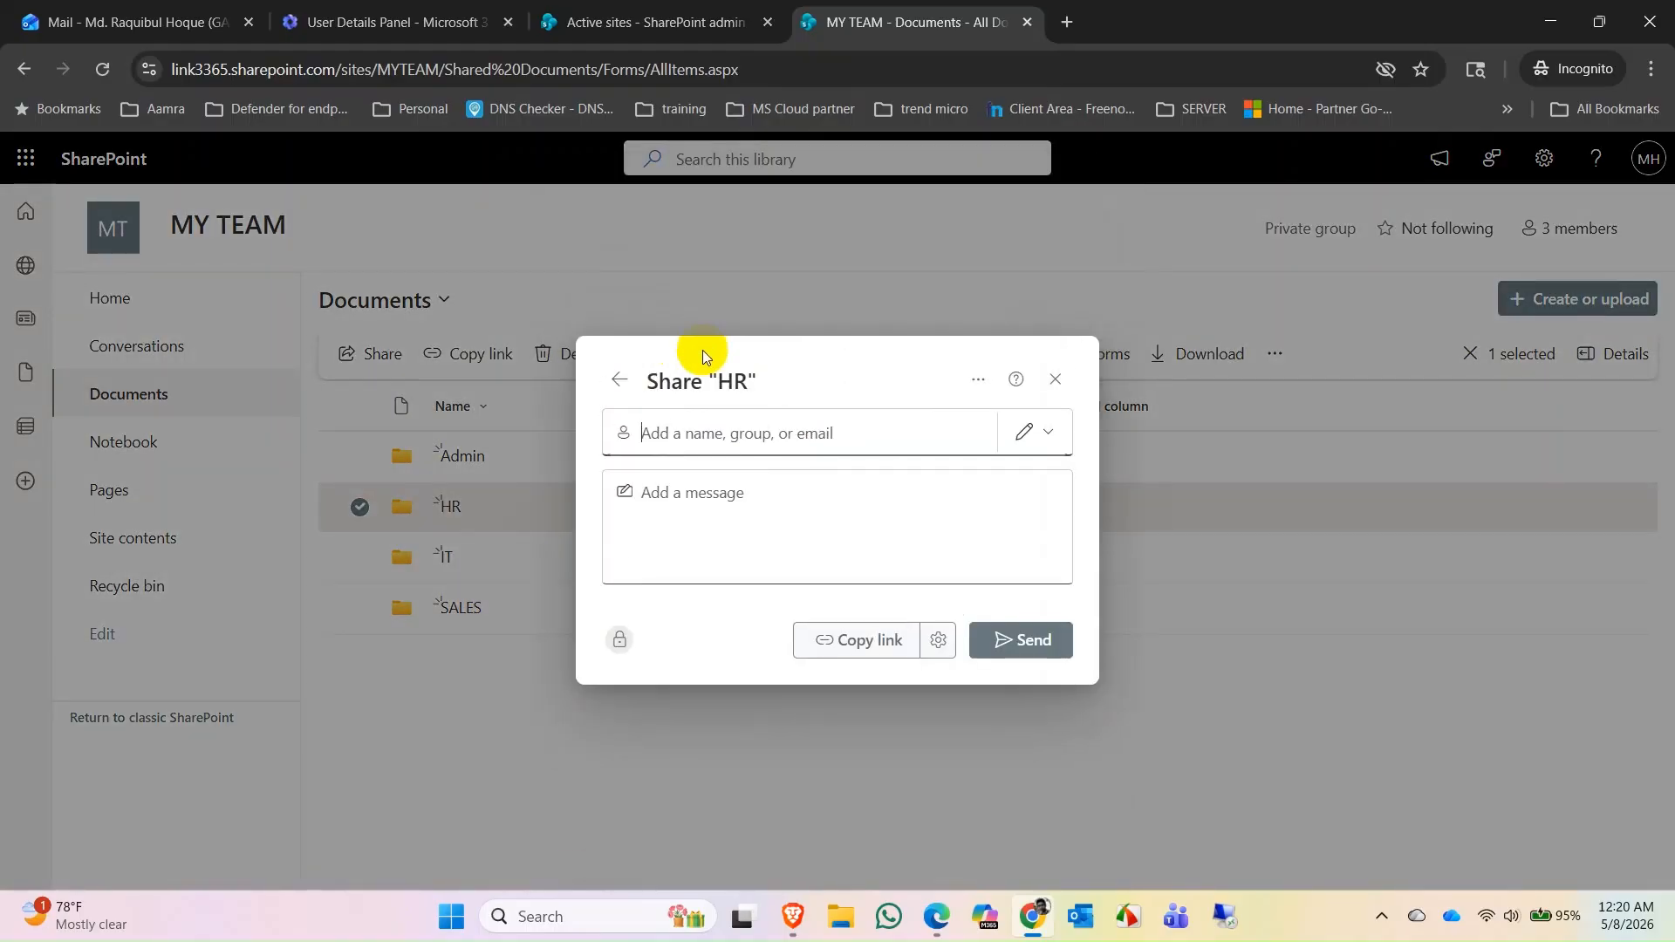
left_click(720, 429)
type("az")
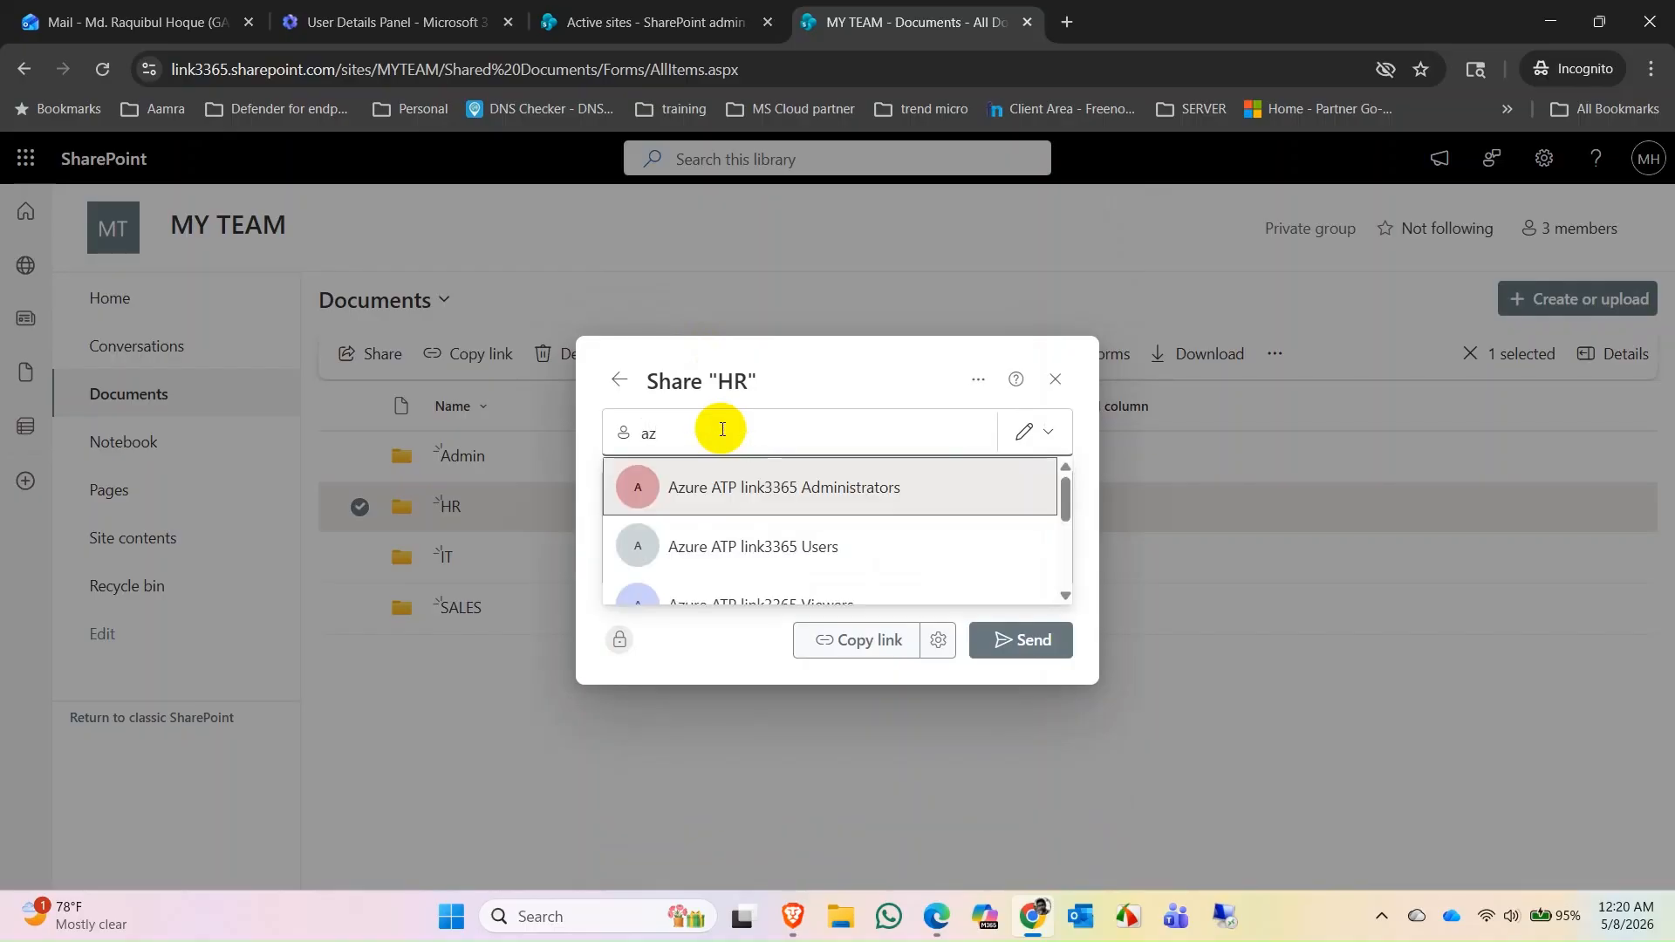
type("ure")
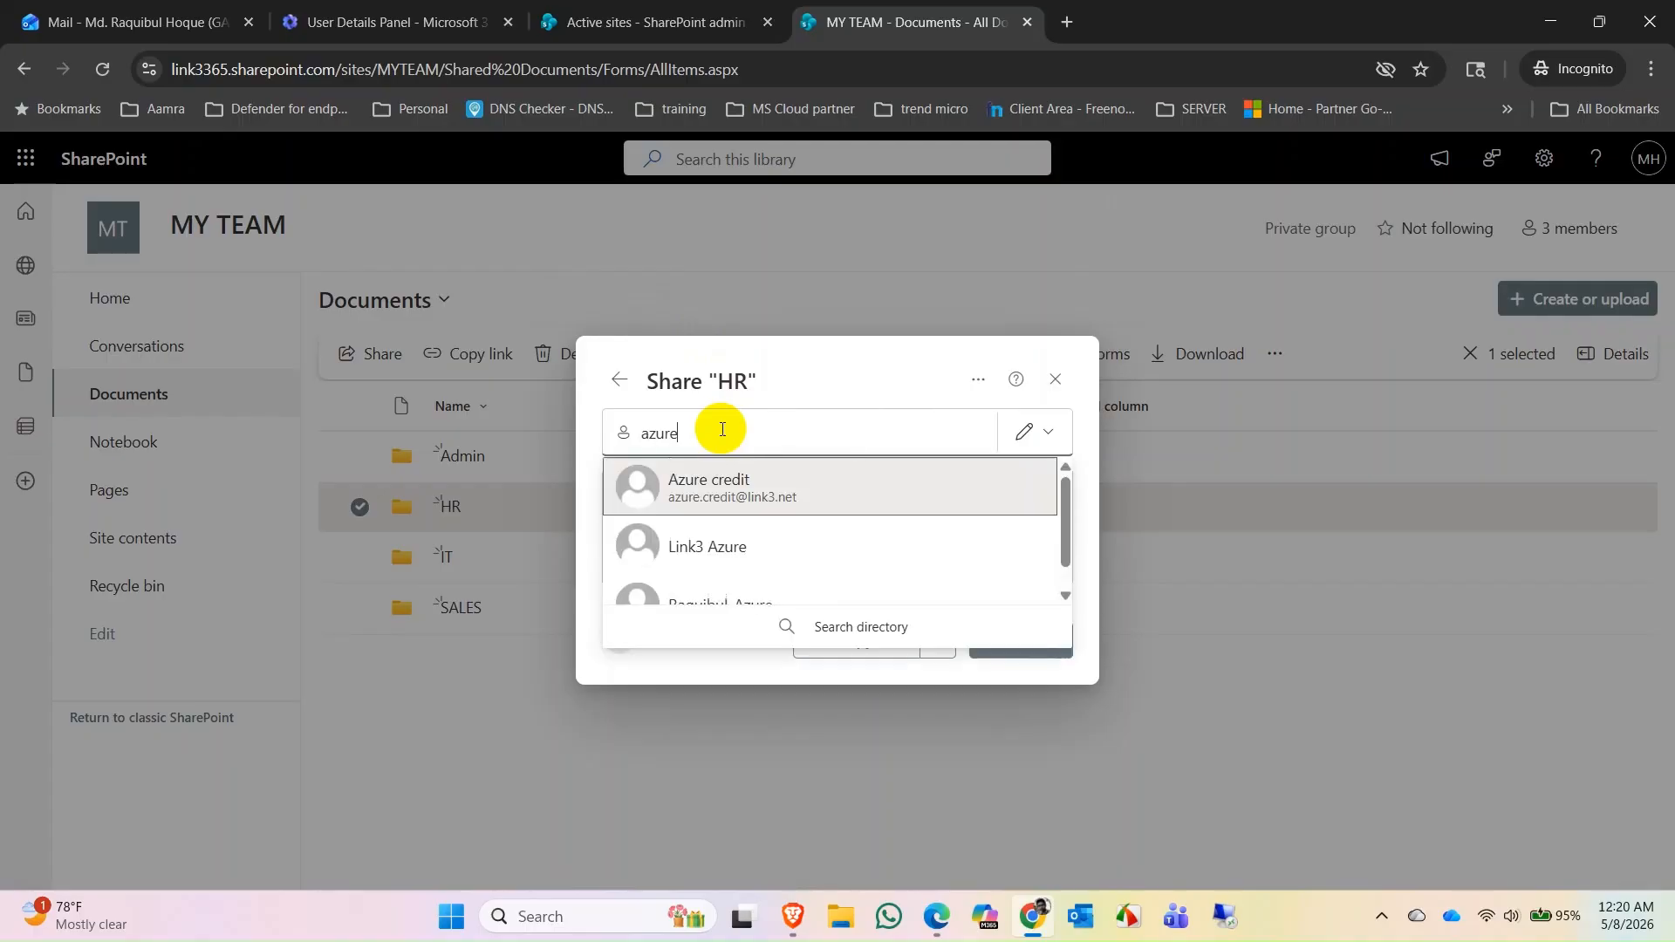
left_click(731, 486)
left_click(1017, 659)
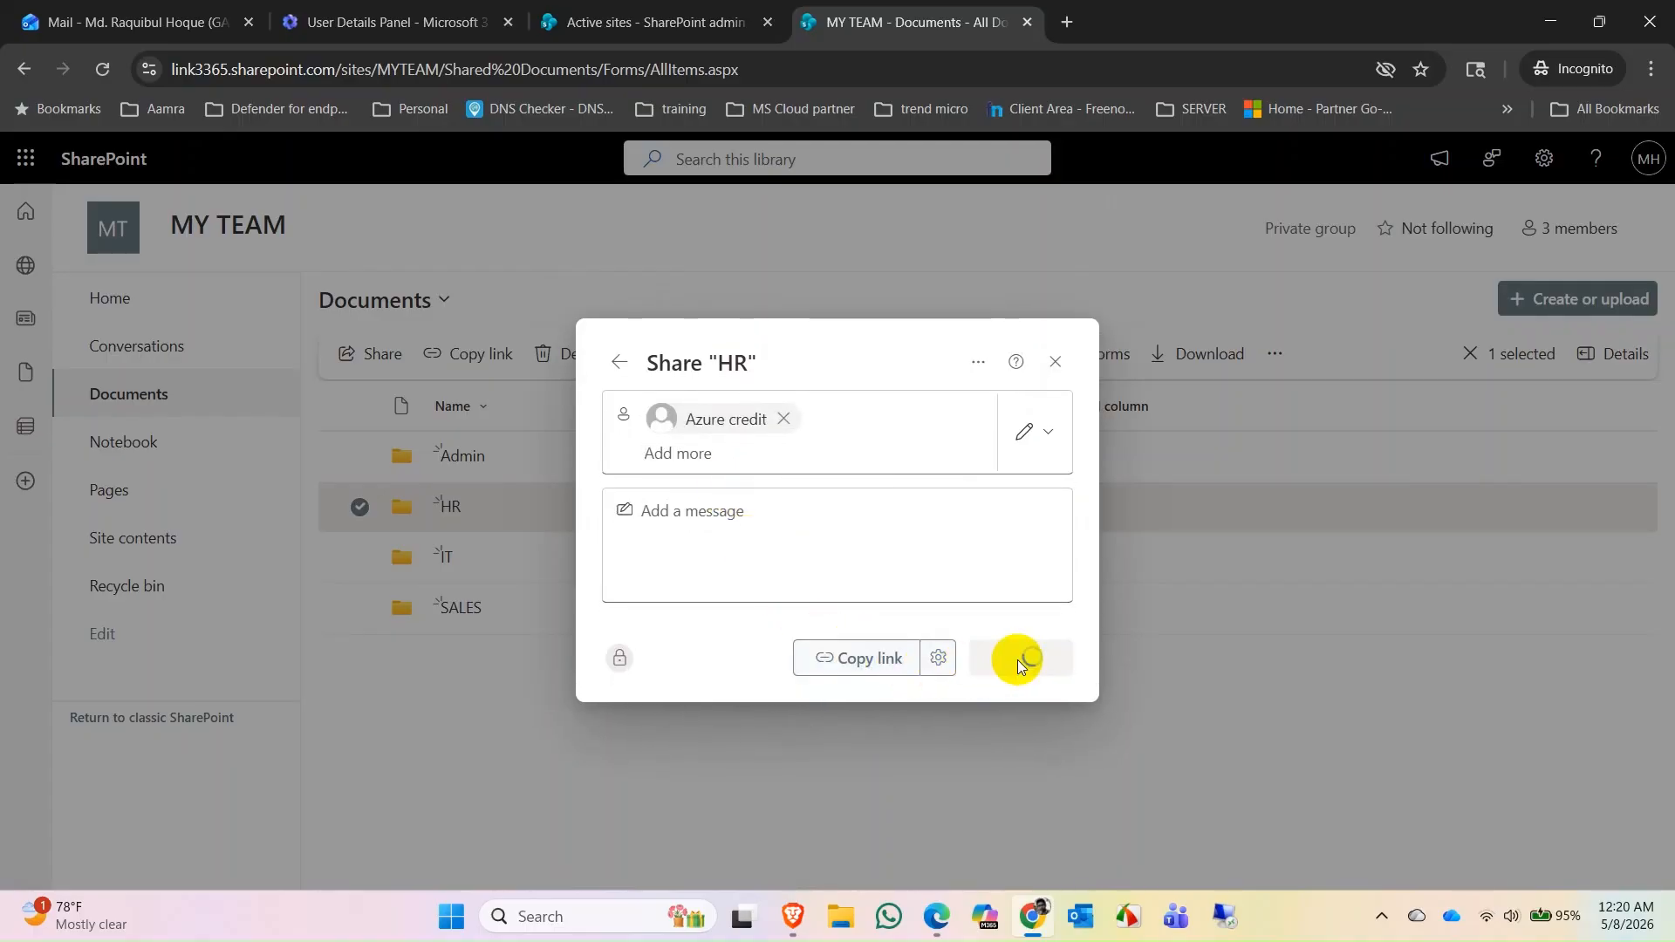
left_click(1051, 388)
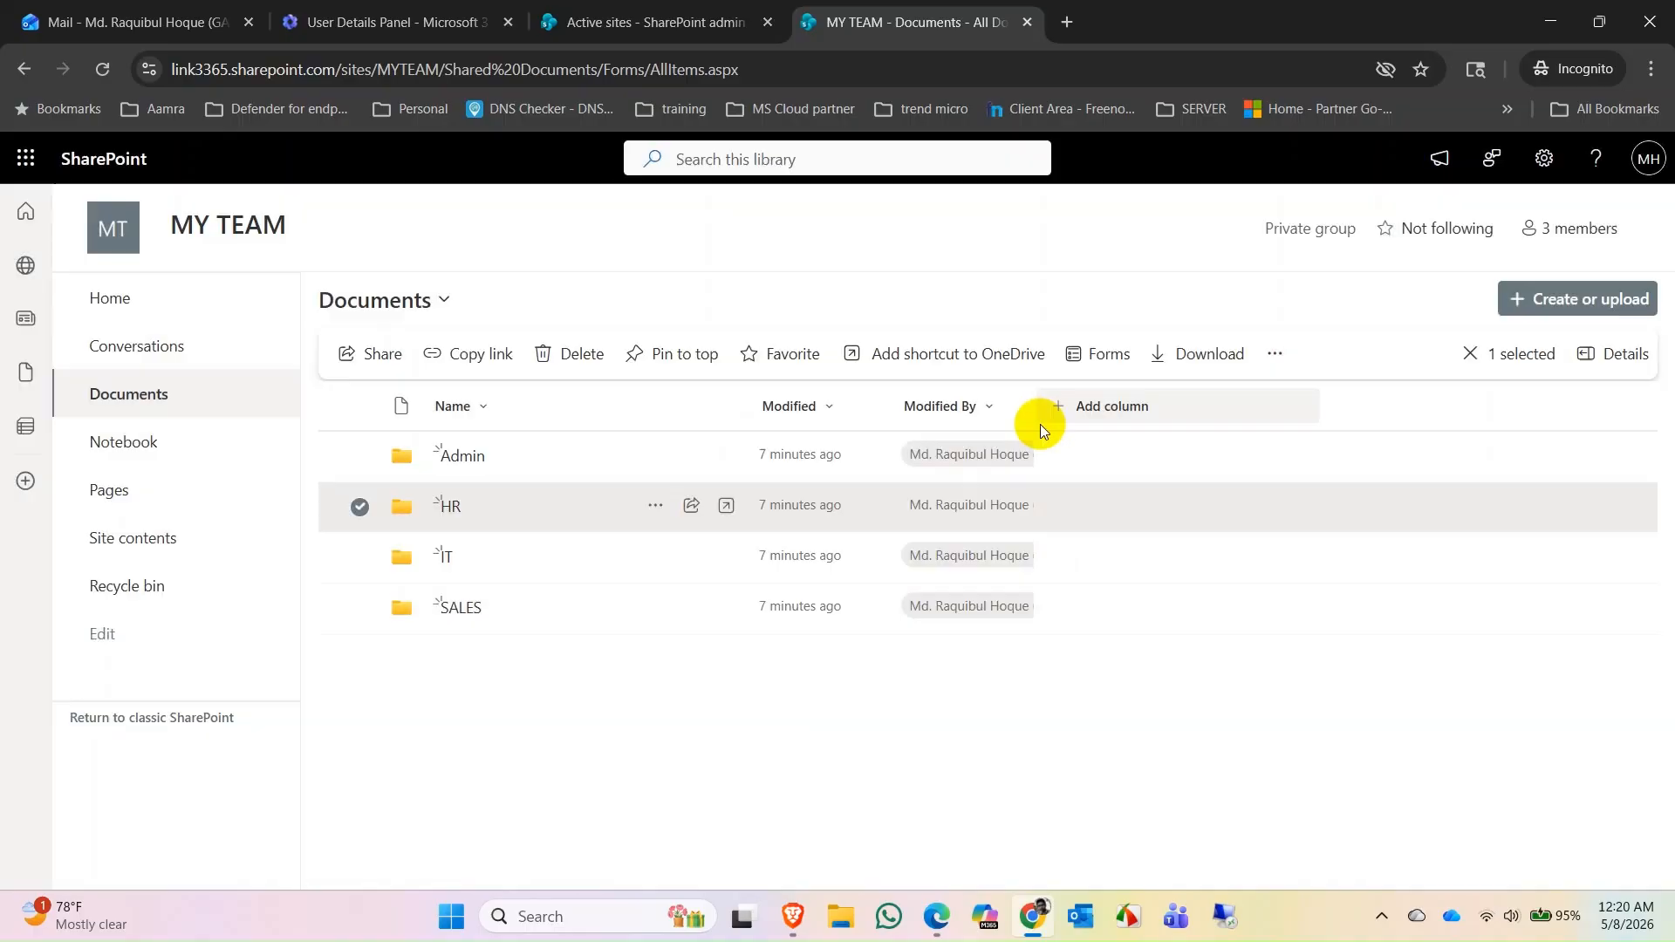
Switch to Brave, reload the library to check the Azure credit account's visible folders, and return to Chrome with no folder selected.
left_click(795, 920)
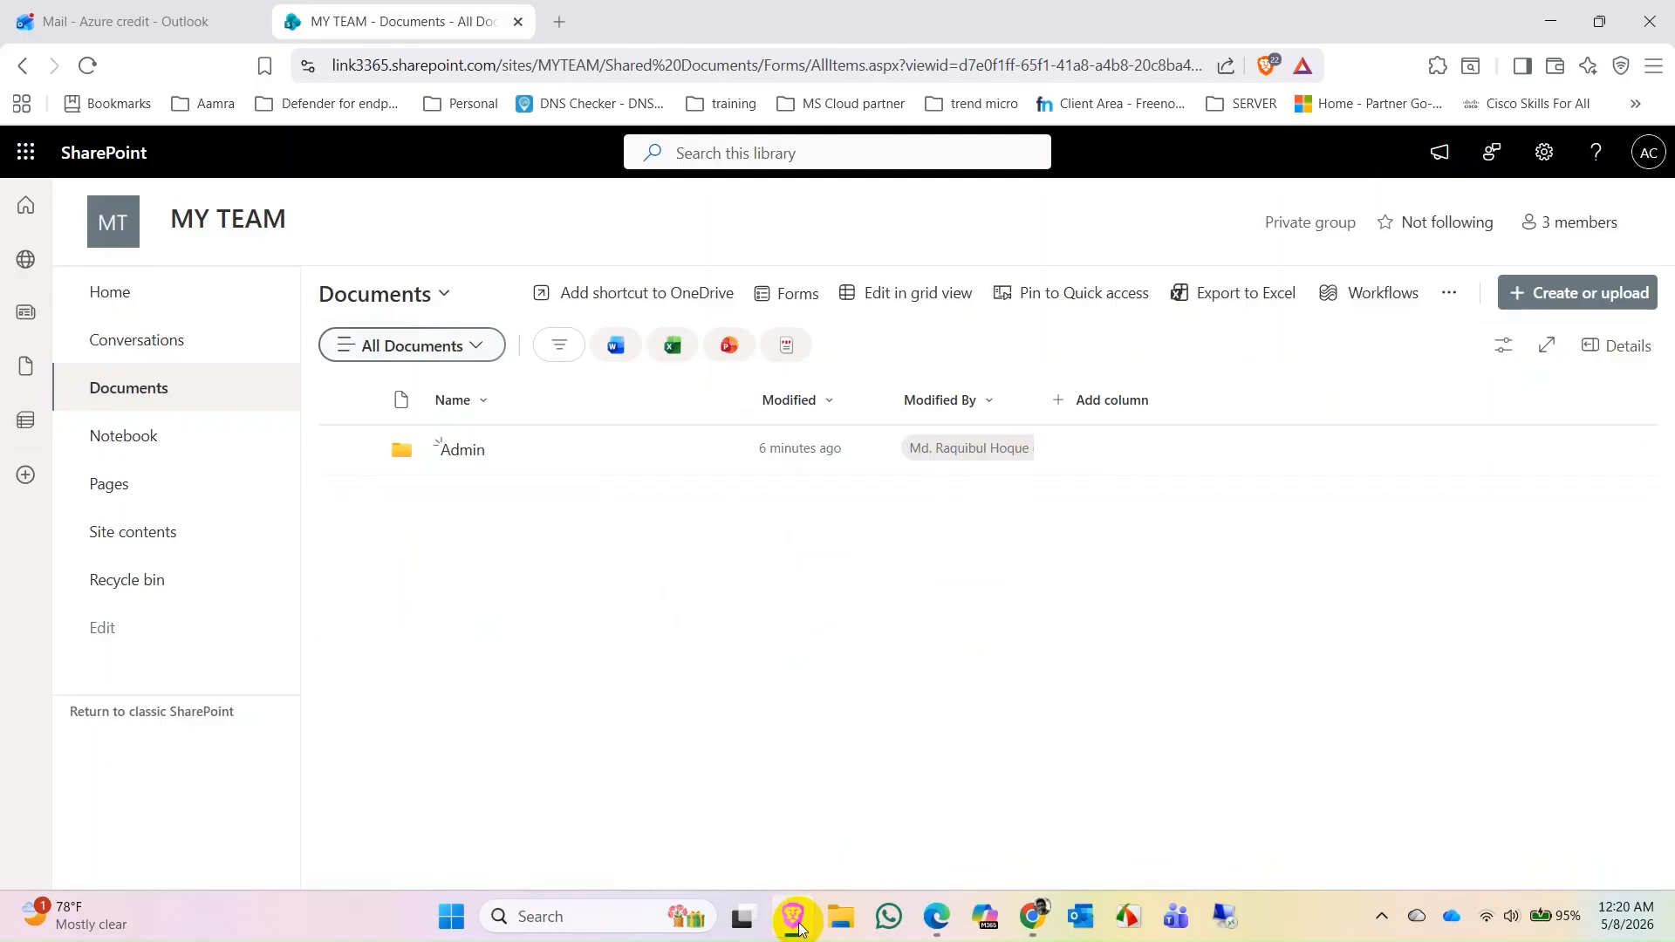
left_click(91, 76)
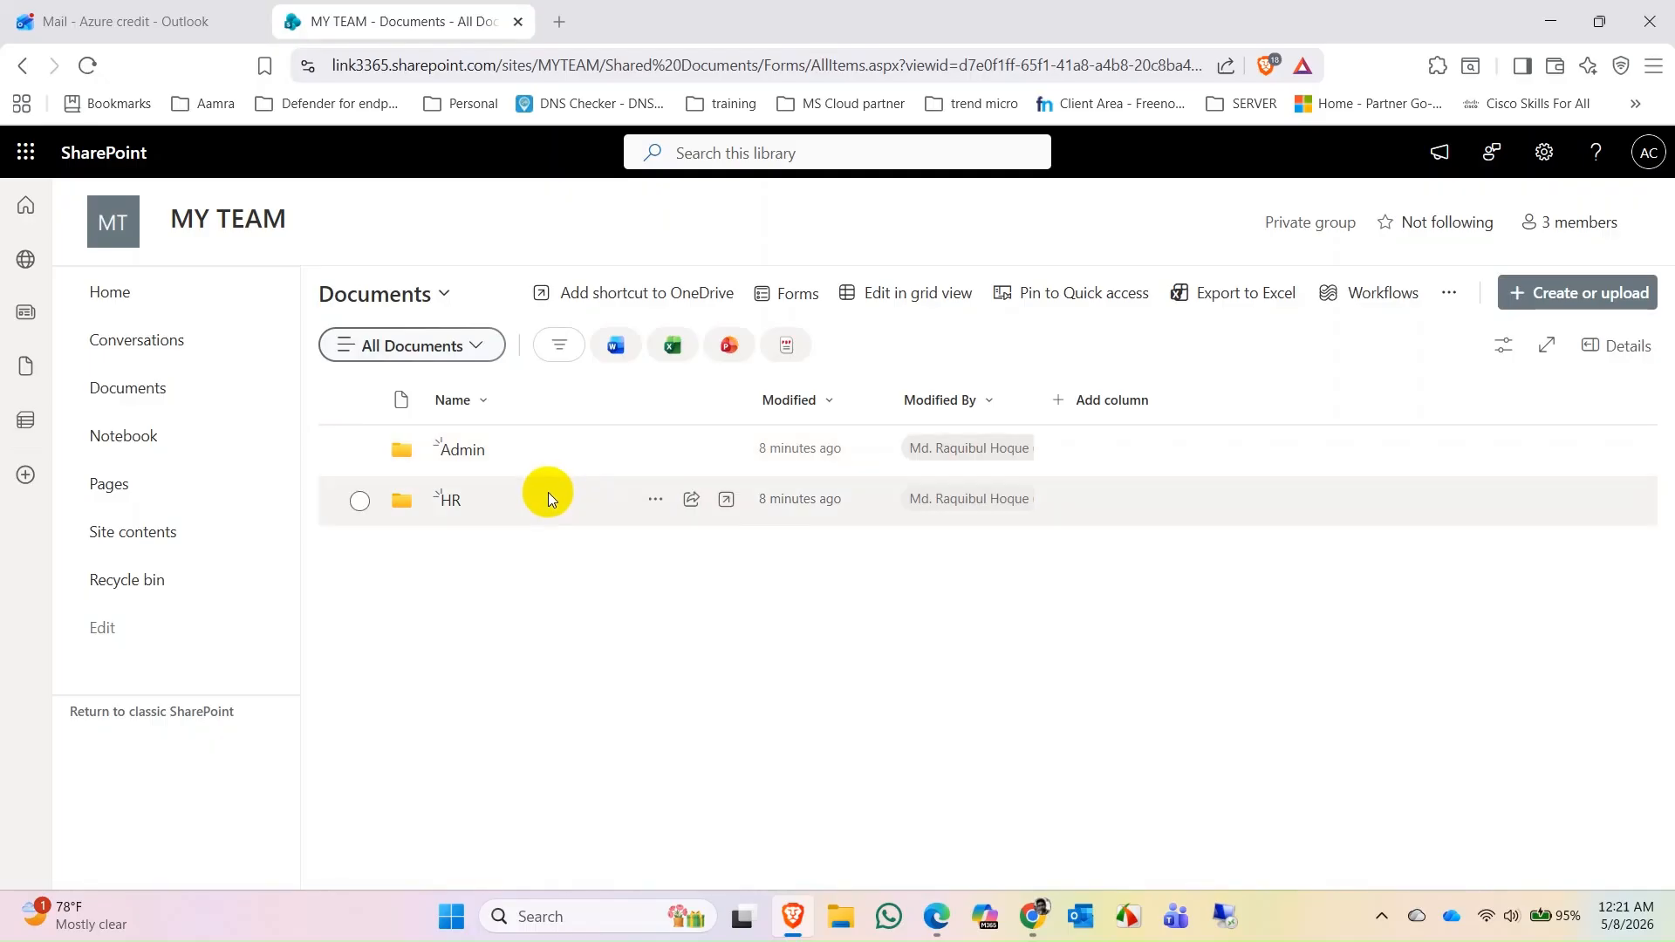
left_click(1030, 912)
left_click(568, 720)
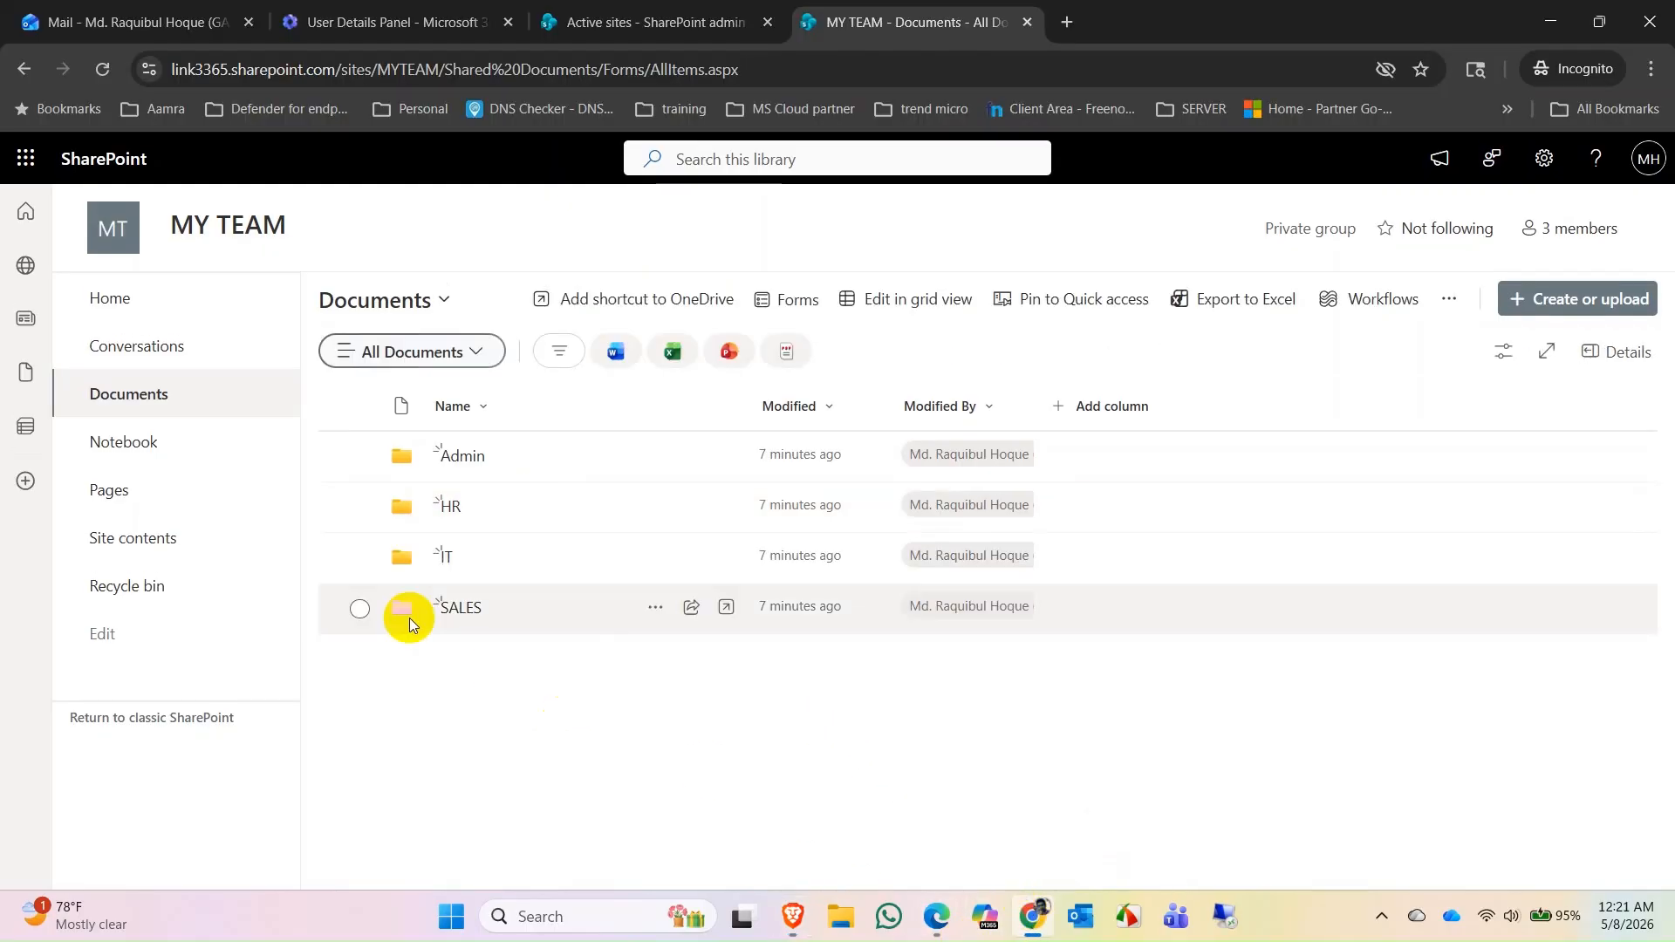